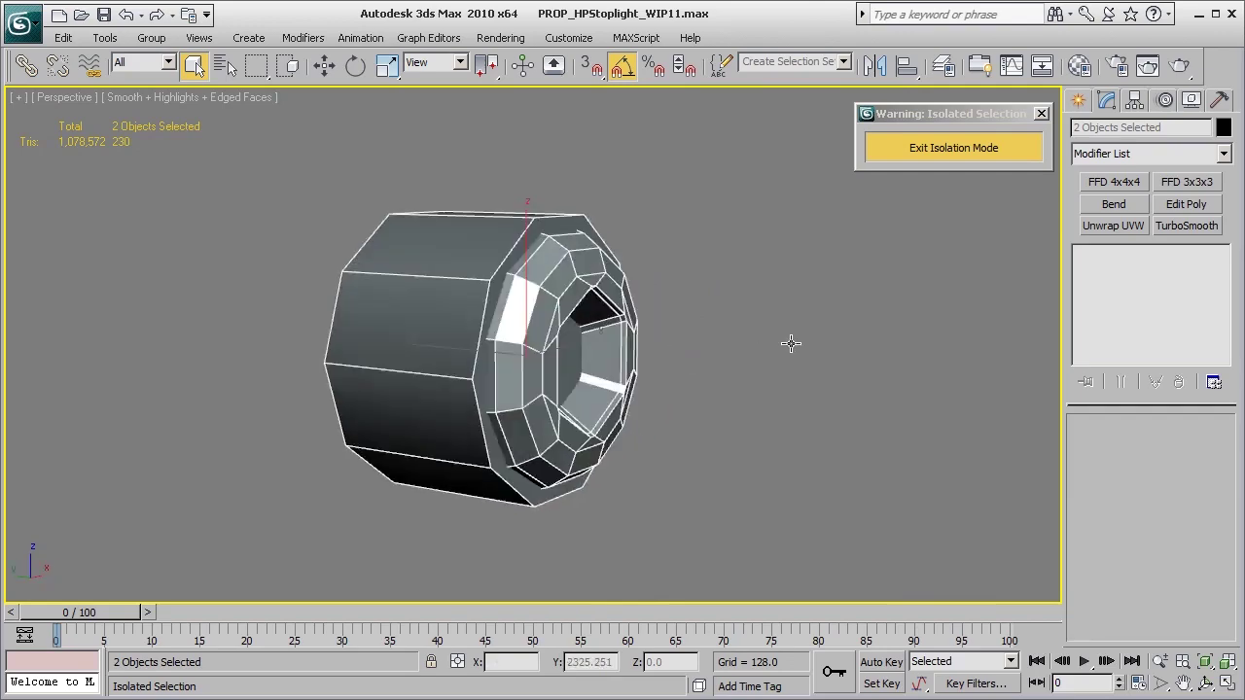
Step: Extrude the perimeter edges of the outer cylinder's front cap with height 0 and a small base width to add supporting edge loops
left_click(761, 345)
left_click(685, 340)
scroll(766, 367, "up", 3)
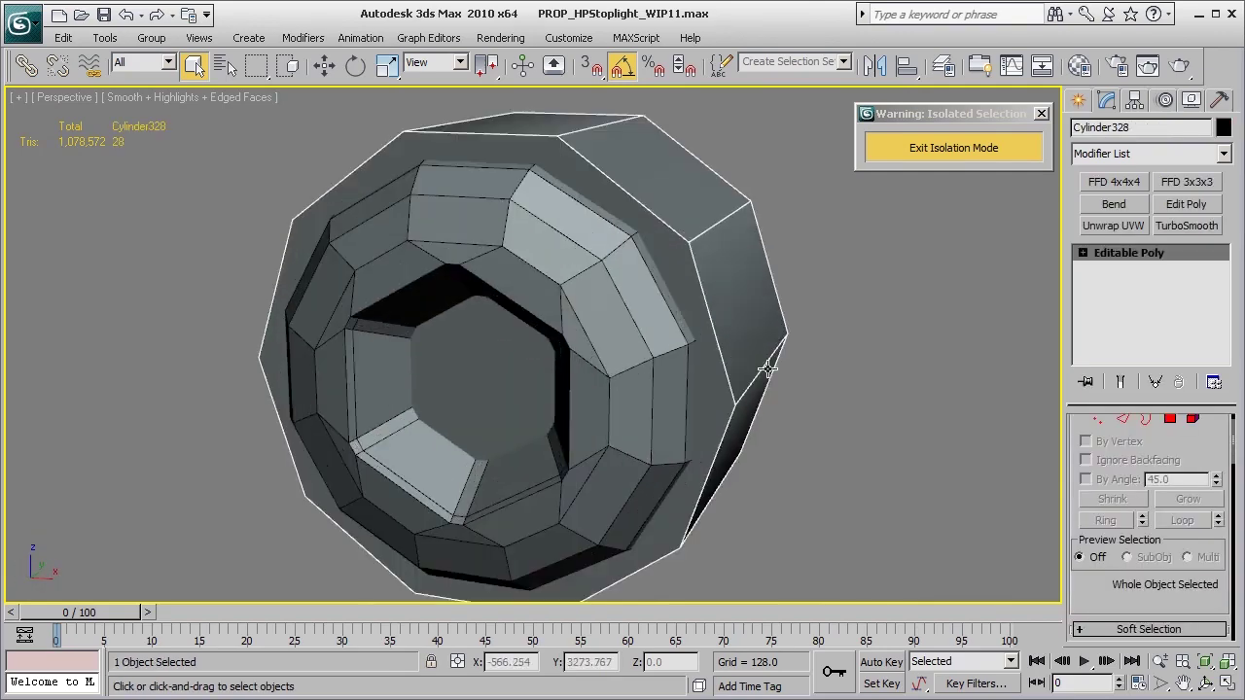
left_click(1171, 418)
middle_click_drag(567, 426, 601, 437, "alt")
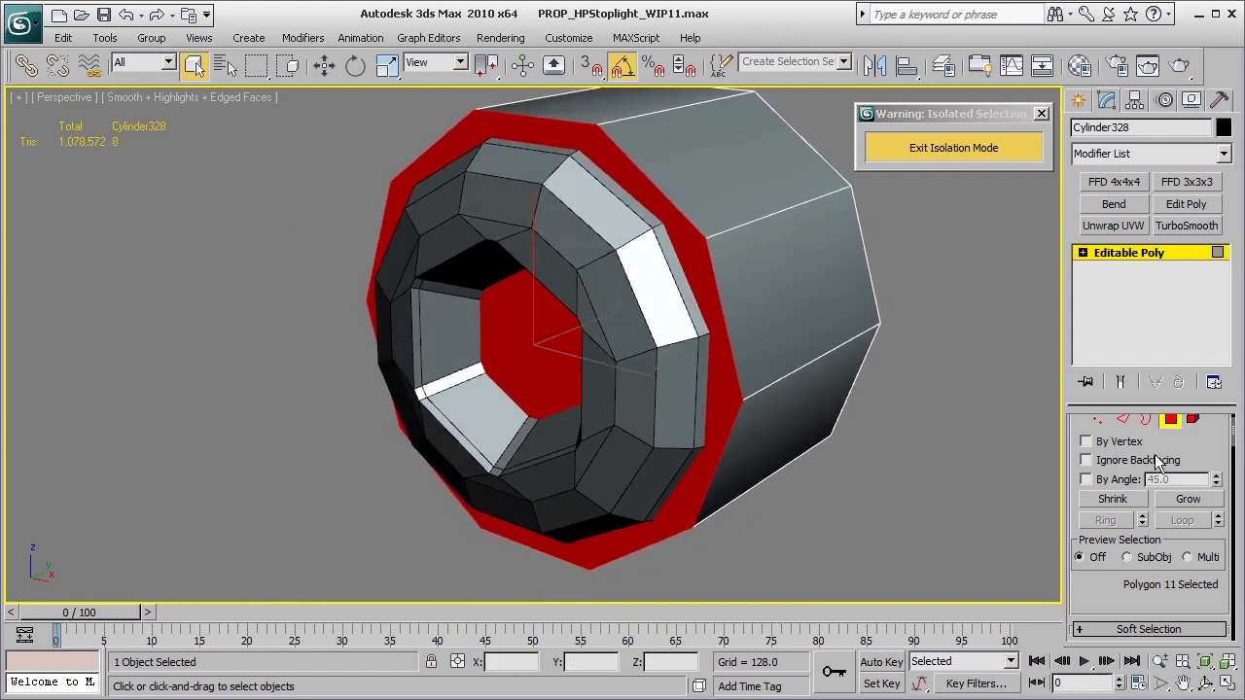
left_click(1123, 420)
right_click(922, 368)
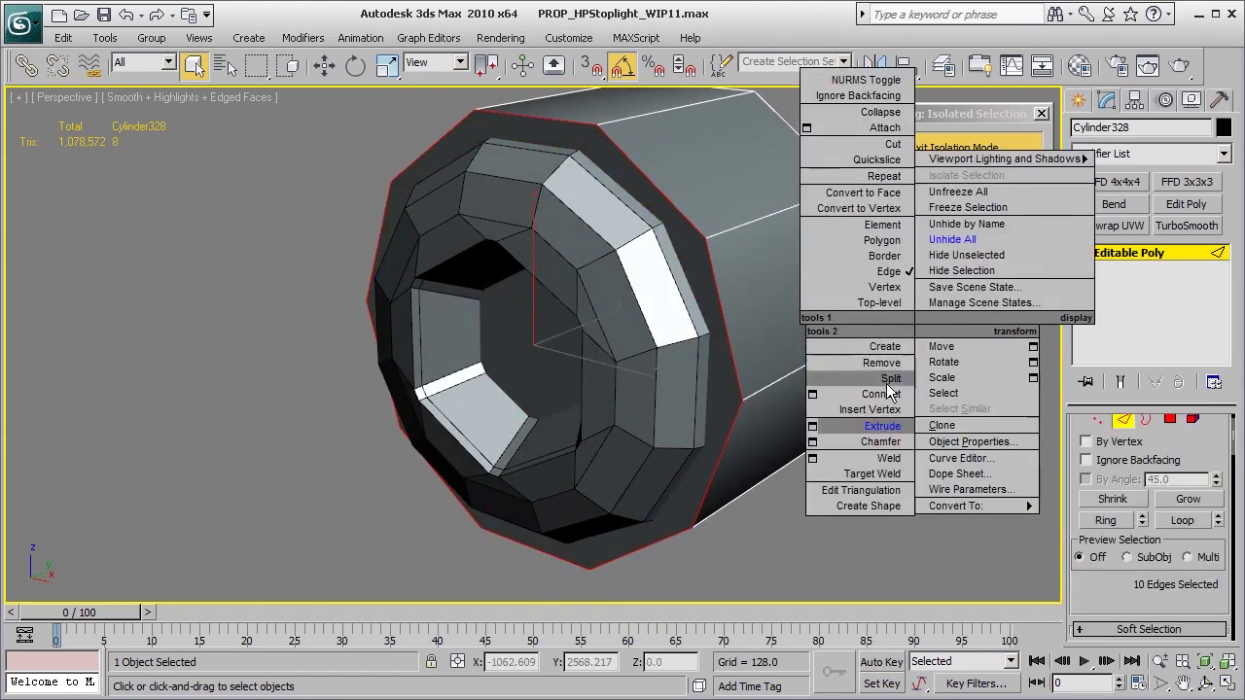
left_click(822, 425)
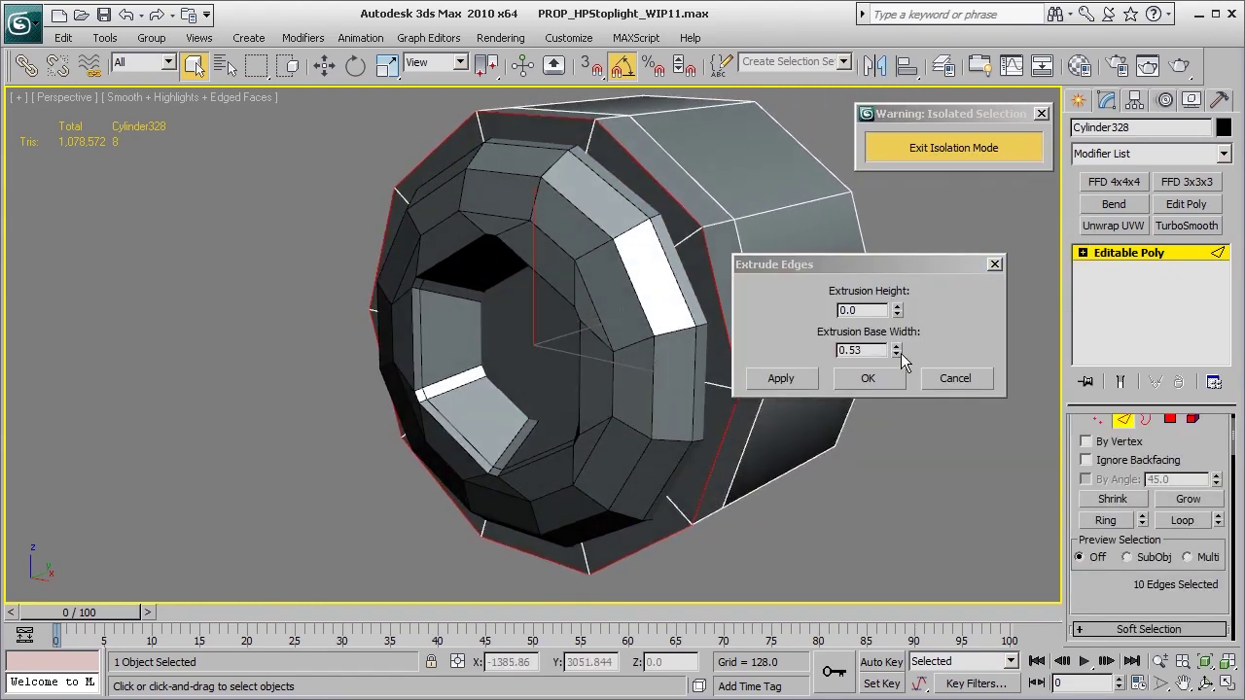
left_click_drag(901, 348, 906, 374)
left_click(867, 378)
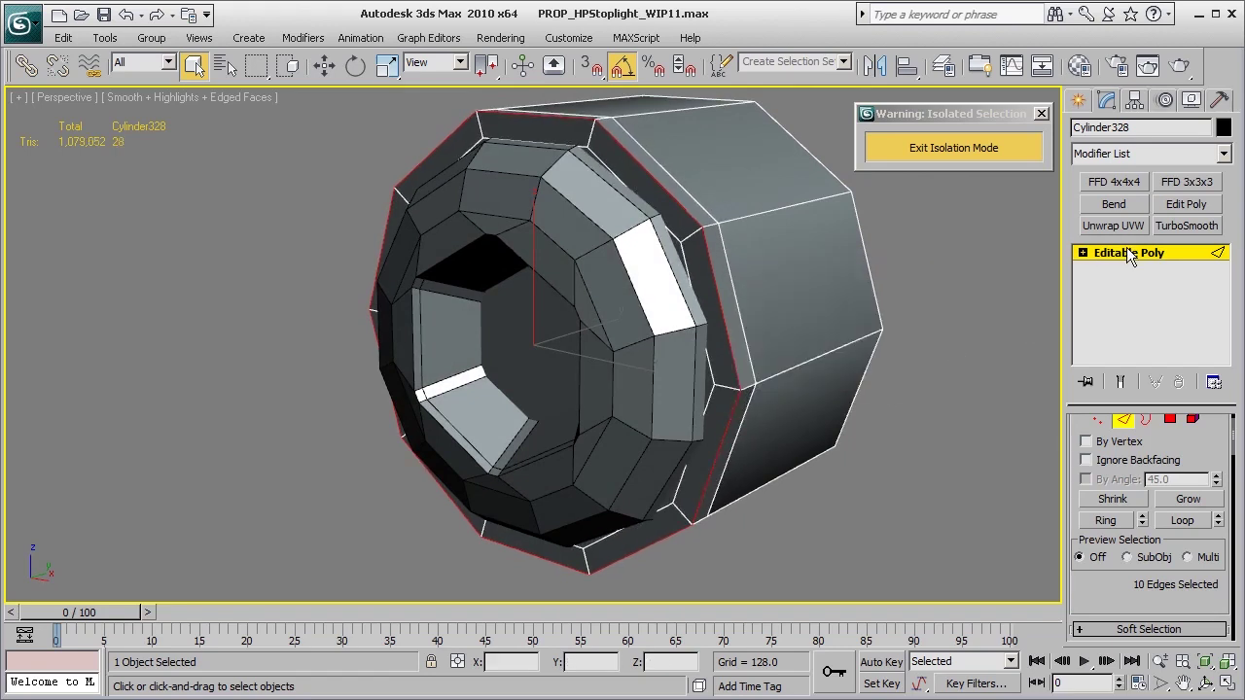
Step: Add a TurboSmooth modifier to the outer cylinder with 3 iterations and Isoline Display enabled
left_click(1186, 225)
left_click(1212, 454)
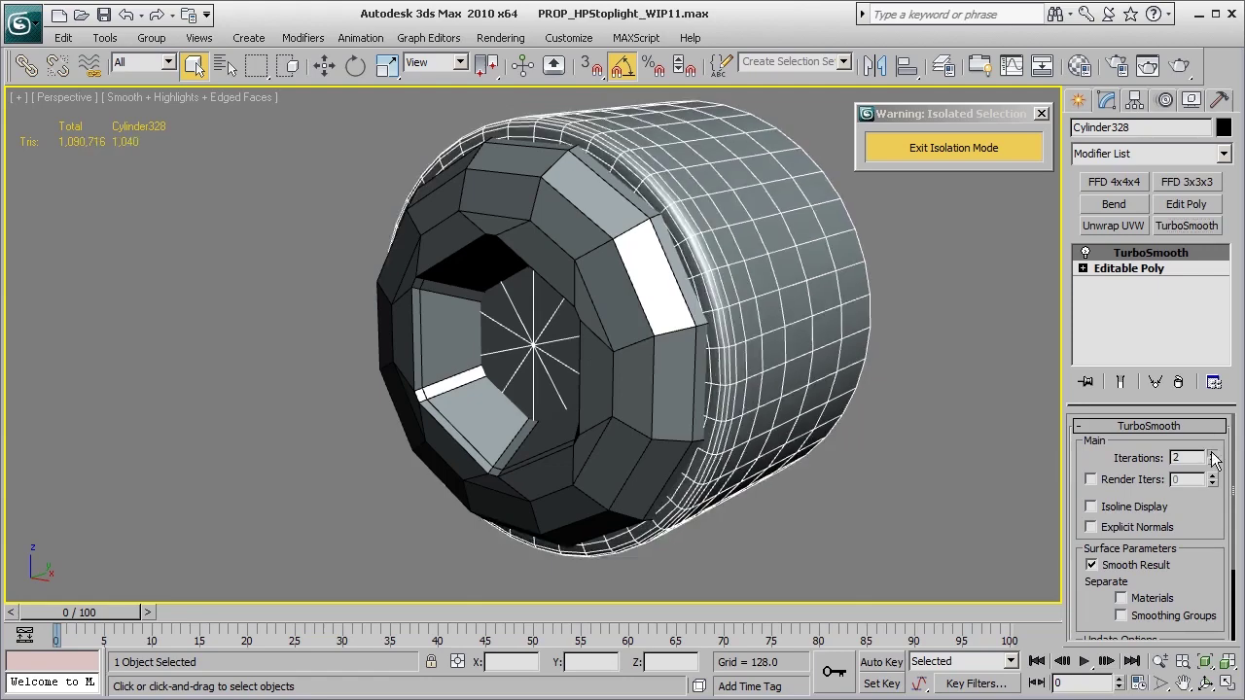
left_click(1212, 453)
left_click(1106, 508)
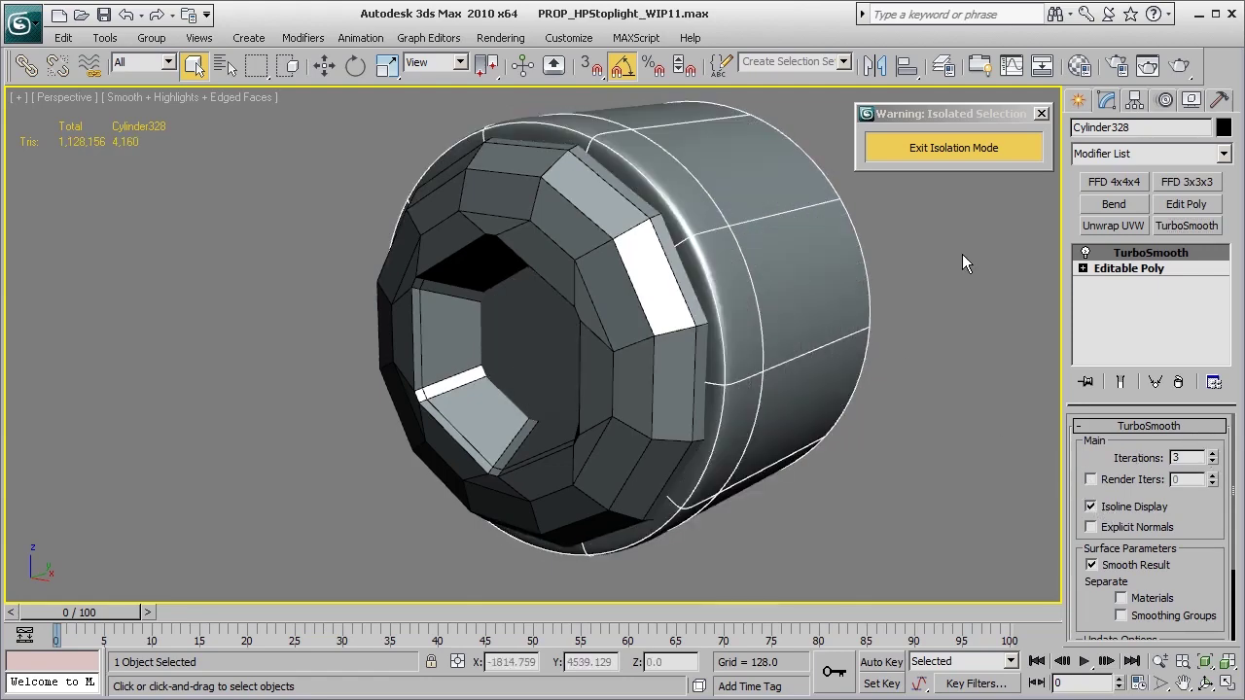
Step: Hide the smoothed outer cylinder to leave the hex-socket bolt head on its own
right_click(882, 334)
left_click(982, 278)
middle_click_drag(858, 356, 798, 354, "alt")
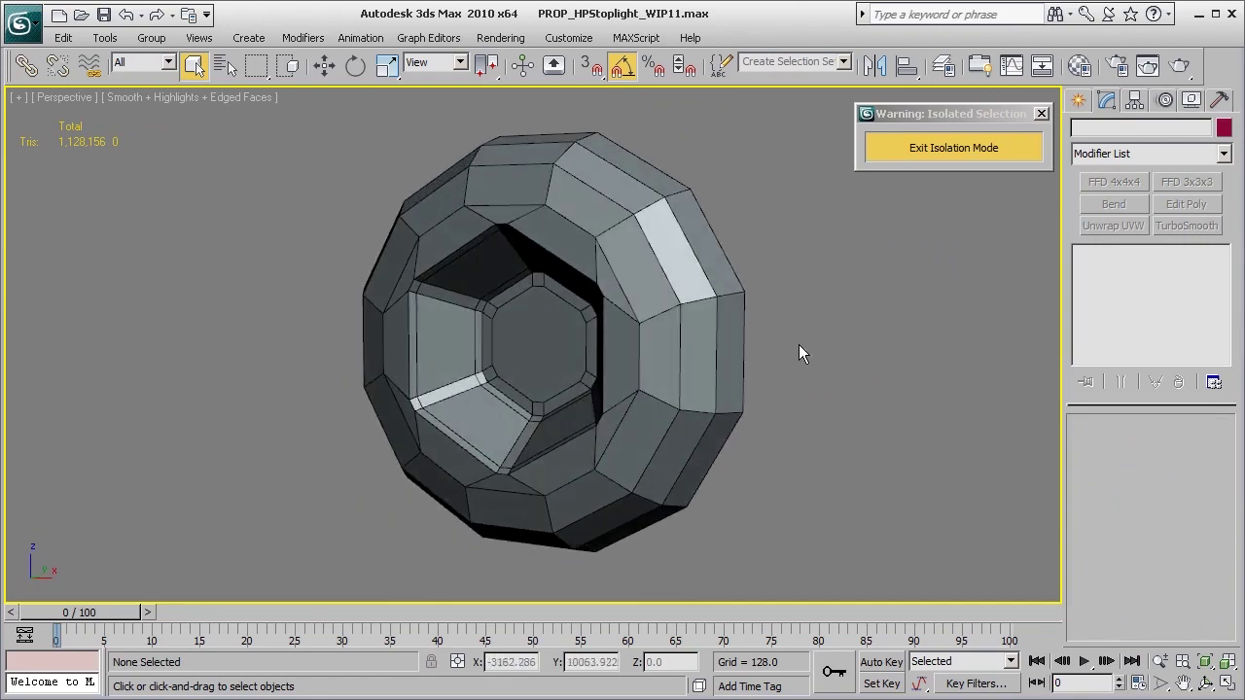
scroll(722, 368, "down", 2)
scroll(645, 403, "up", 2)
middle_click_drag(644, 409, 750, 435, "alt")
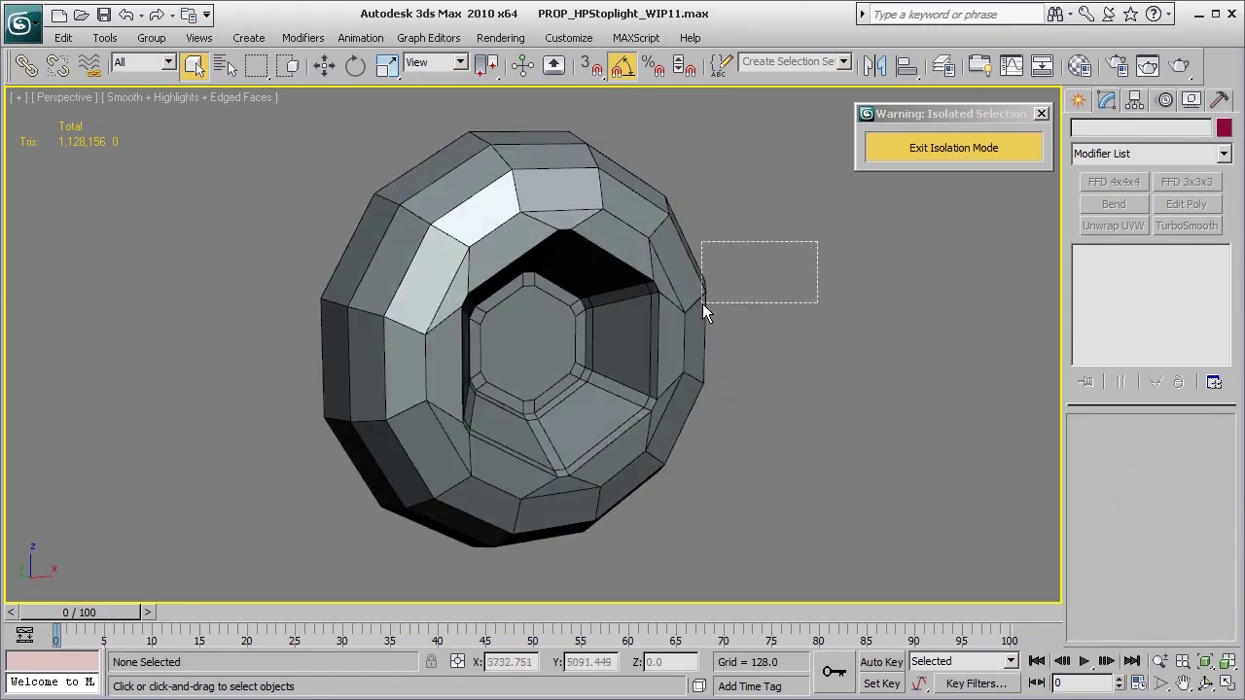
Step: Preview the hex-socket bolt head with TurboSmooth at 3 iterations and no edged faces, and return to its base mesh
left_click_drag(702, 304, 702, 304)
left_click(1183, 227)
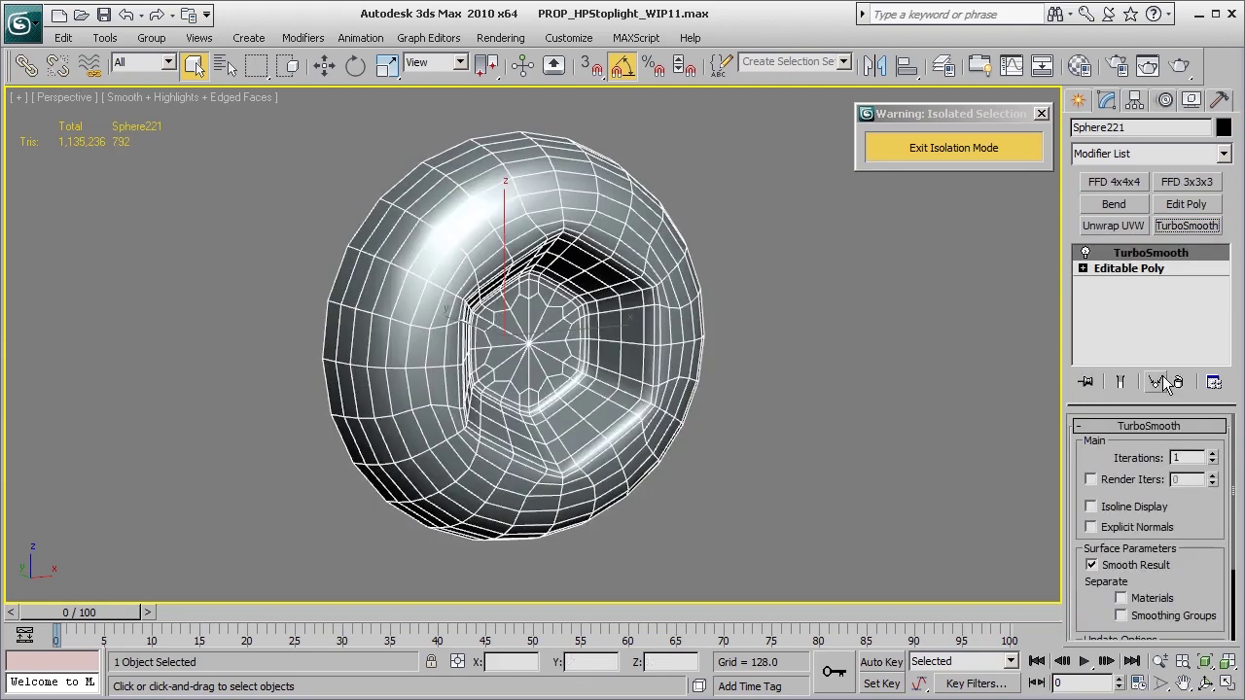
left_click(1214, 453)
left_click(1214, 453)
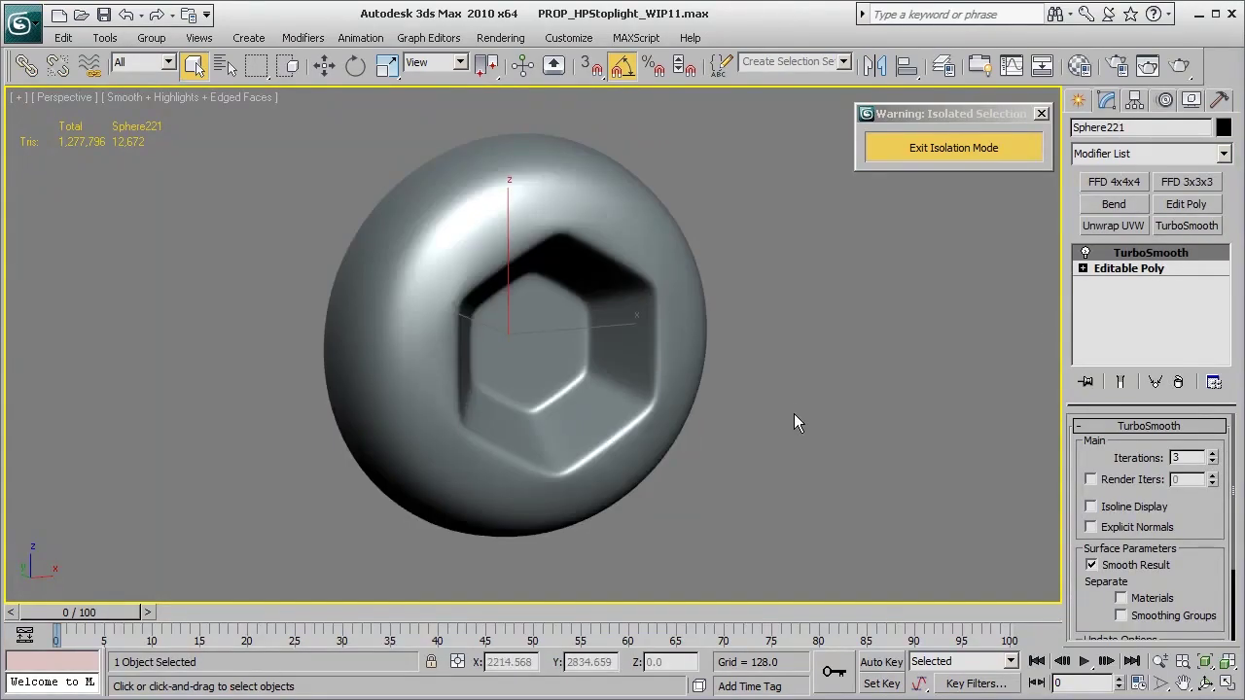
key("F4")
middle_click_drag(801, 400, 749, 421, "alt")
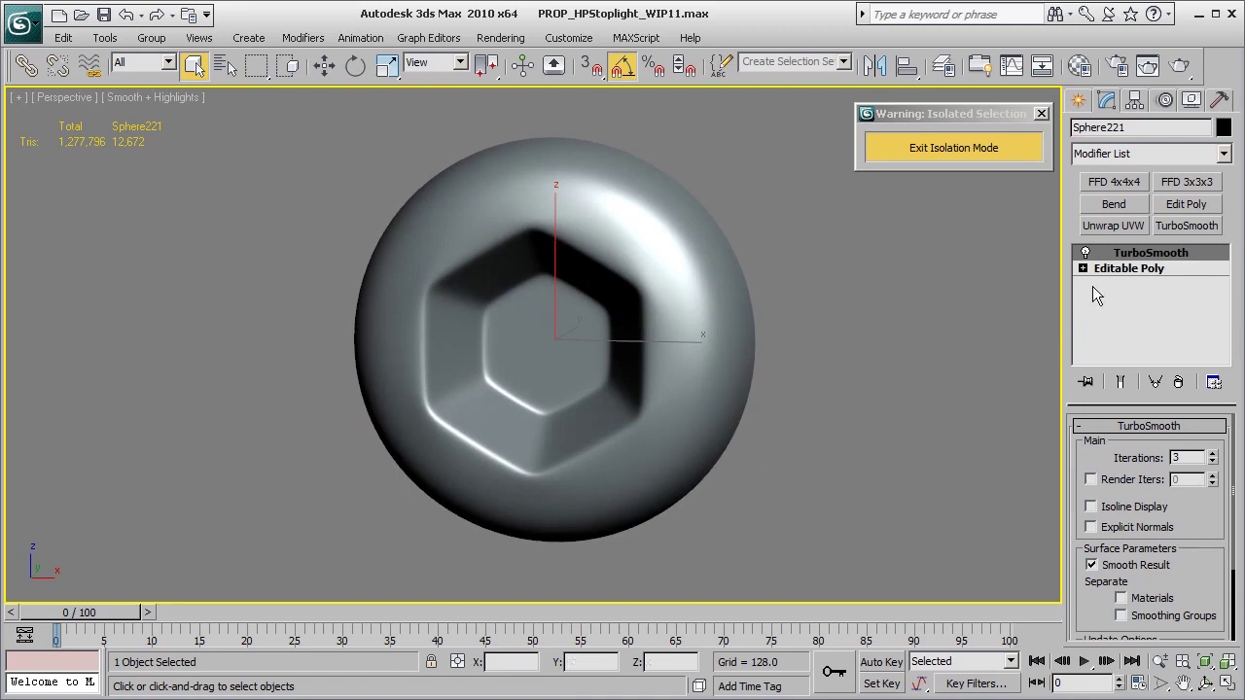
left_click(1128, 270)
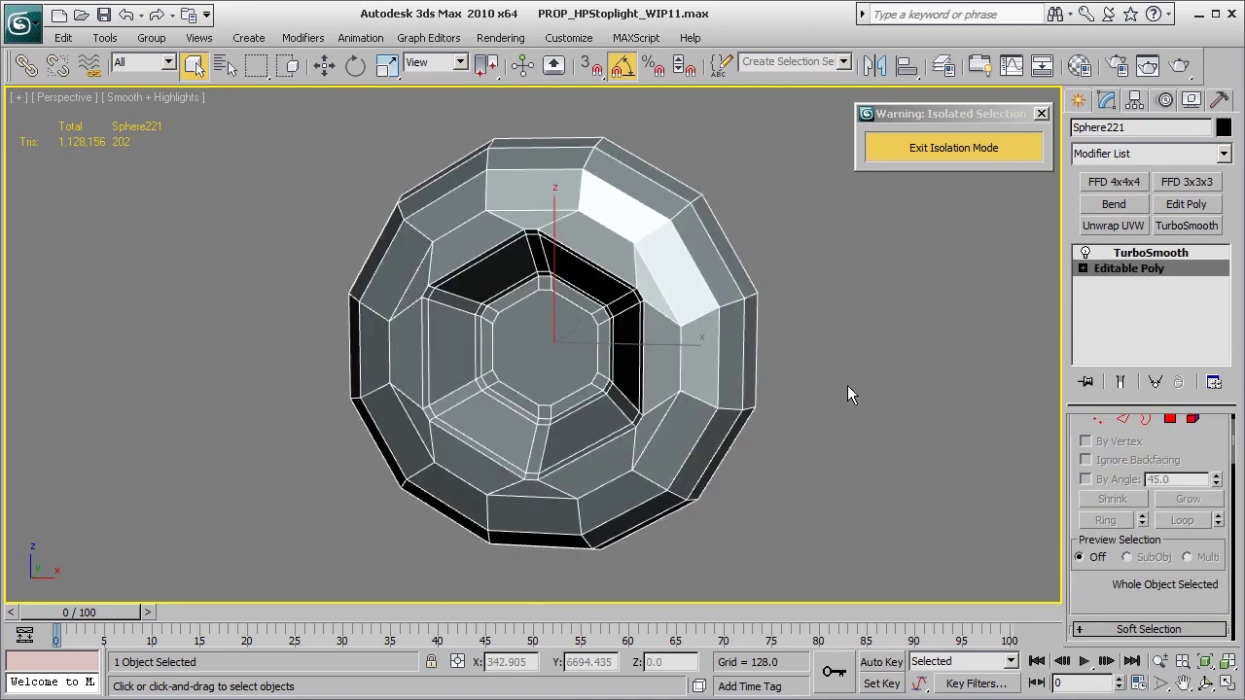
left_click(953, 148)
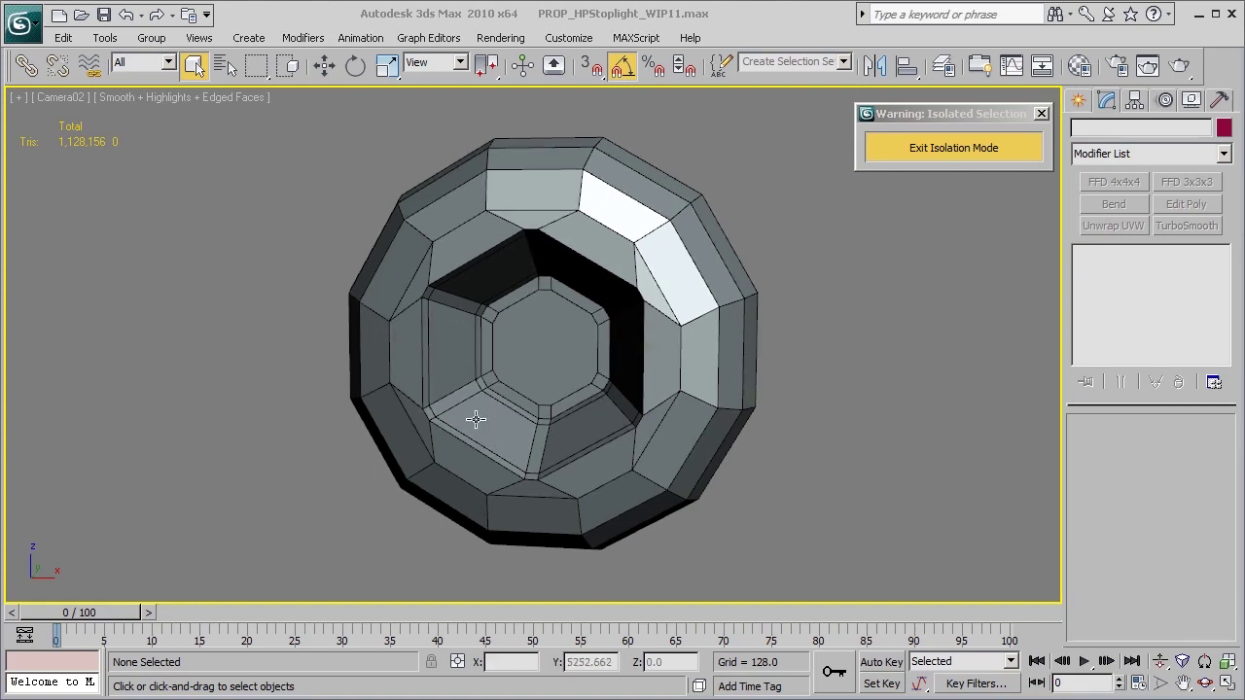
Step: Smooth the bolt head again with TurboSmooth at 3 iterations, view it without edged faces, and remove the modifier
left_click_drag(790, 255, 695, 282)
left_click(1186, 226)
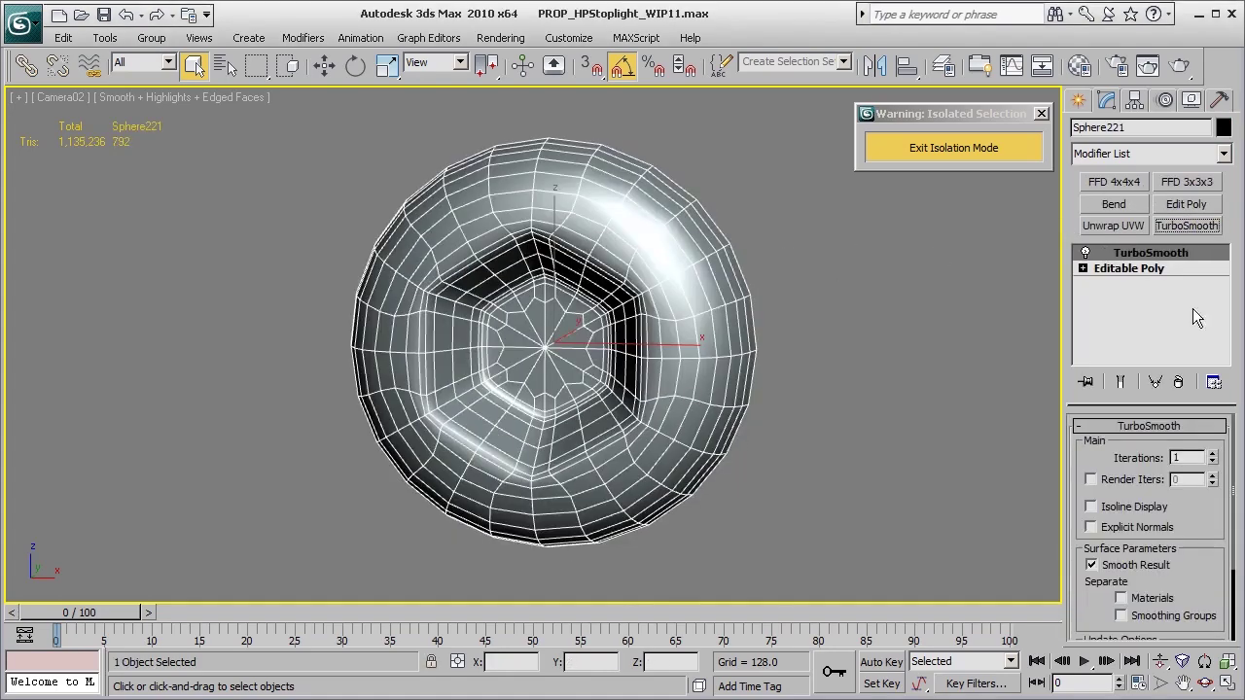
left_click(1212, 454)
left_click(1212, 453)
key("F4")
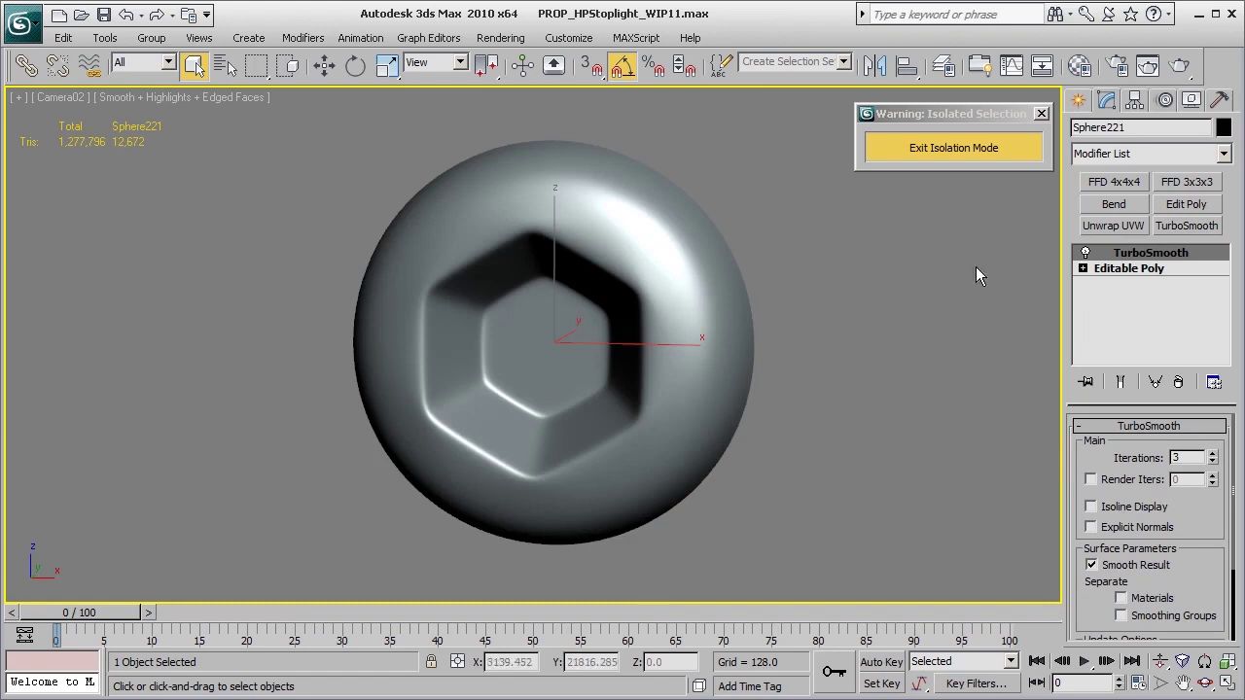
right_click(1114, 255)
left_click(1146, 279)
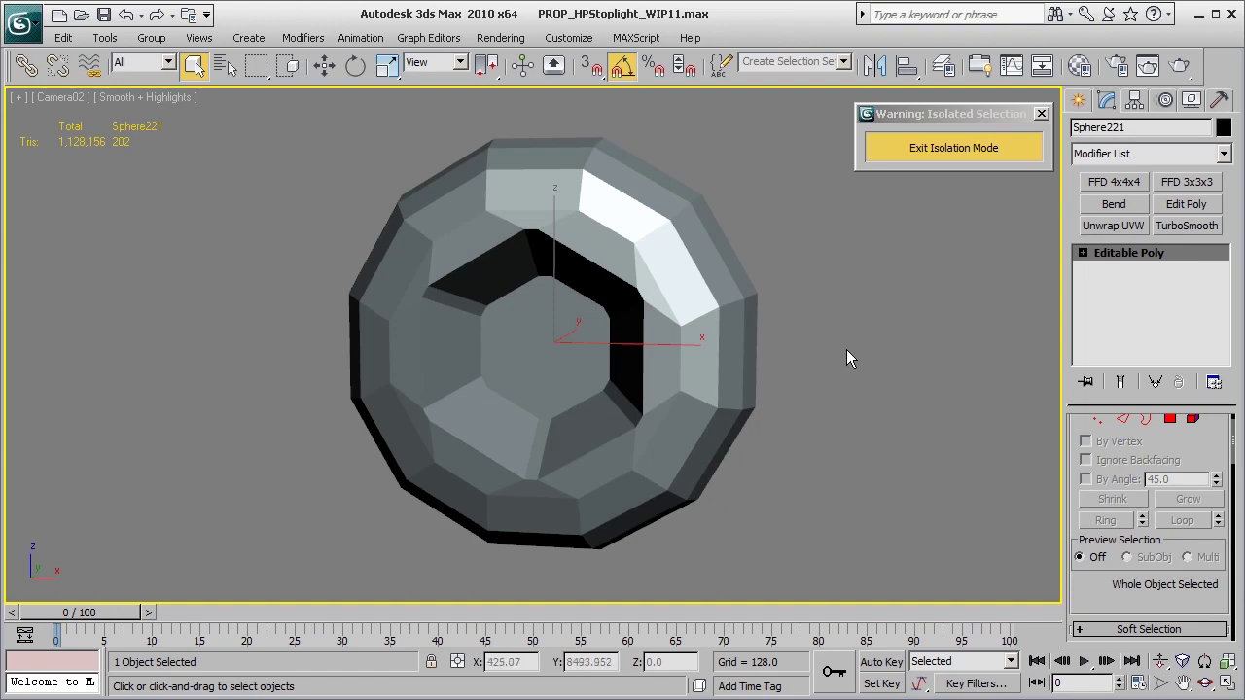
Step: Exit isolation mode and frame the bolt head in the front view with edged faces shown
left_click(915, 148)
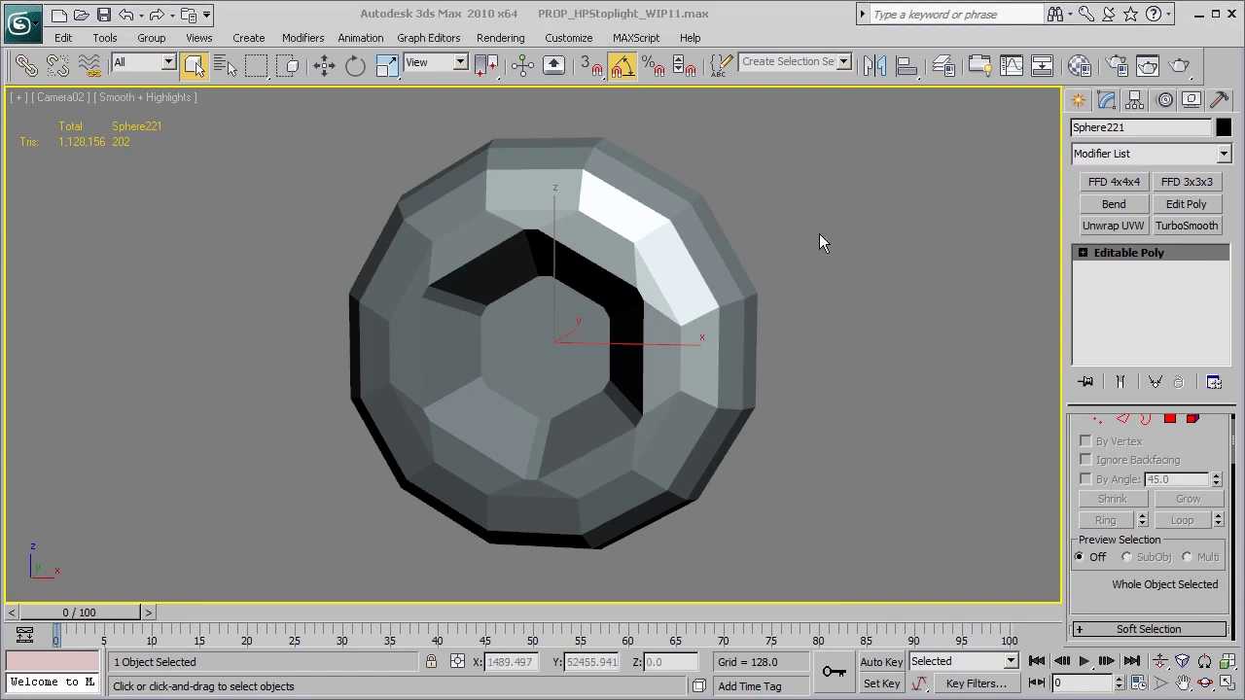
left_click_drag(805, 197, 682, 340)
key("f")
key("z")
middle_click_drag(683, 340, 689, 287)
key("F4")
middle_click_drag(906, 218, 777, 196)
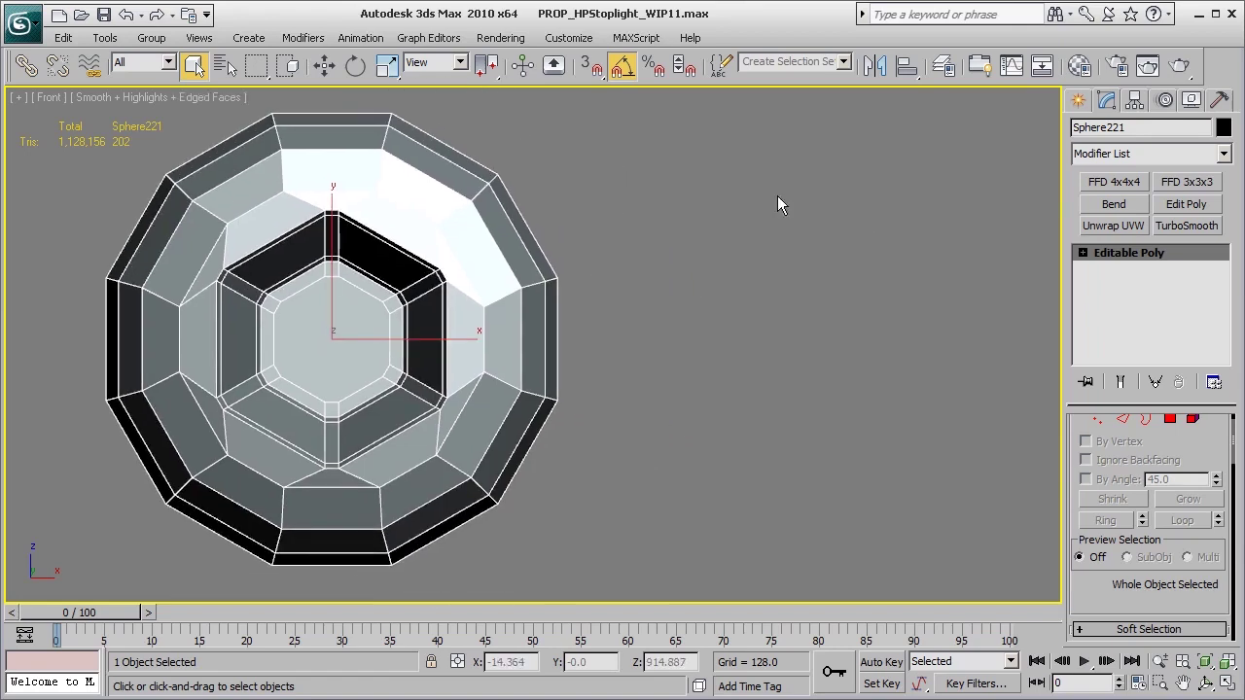
Step: Create a cylinder beside the bolt head, about 1.92 in radius and 1.09 high, with 12 sides and 1 height segment
left_click(1080, 100)
left_click(1113, 266)
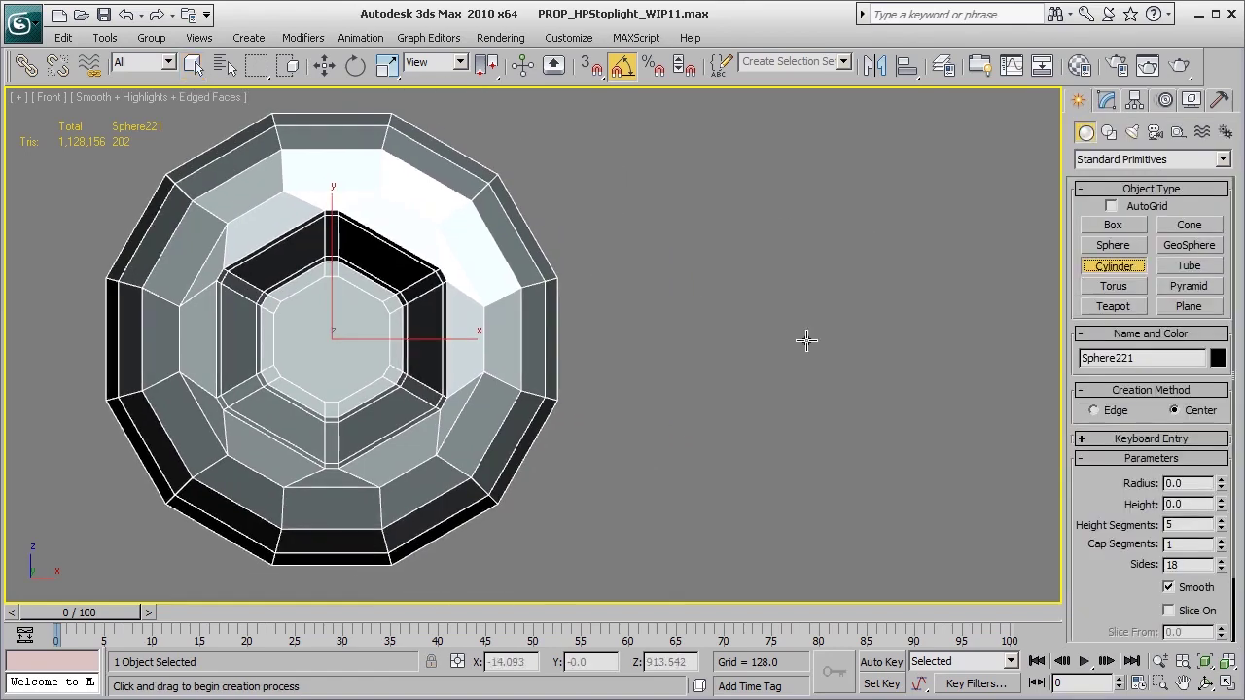
middle_click_drag(793, 355, 761, 347)
left_click_drag(765, 337, 710, 133)
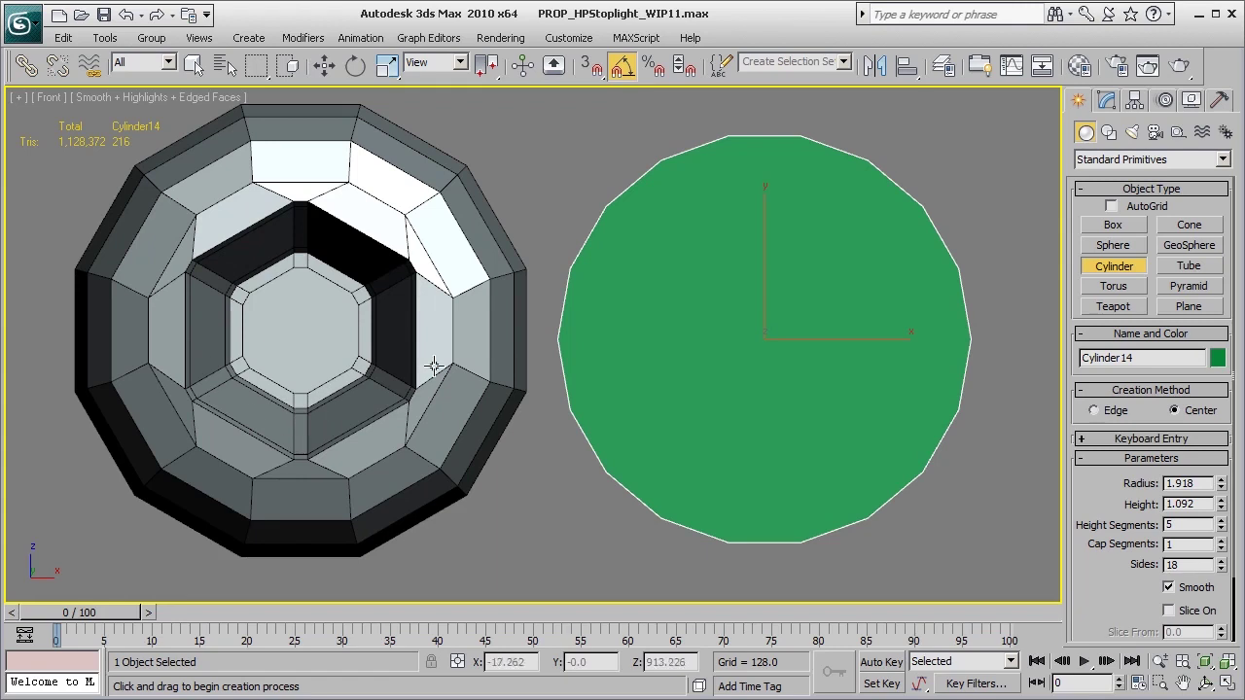
left_click(1182, 566)
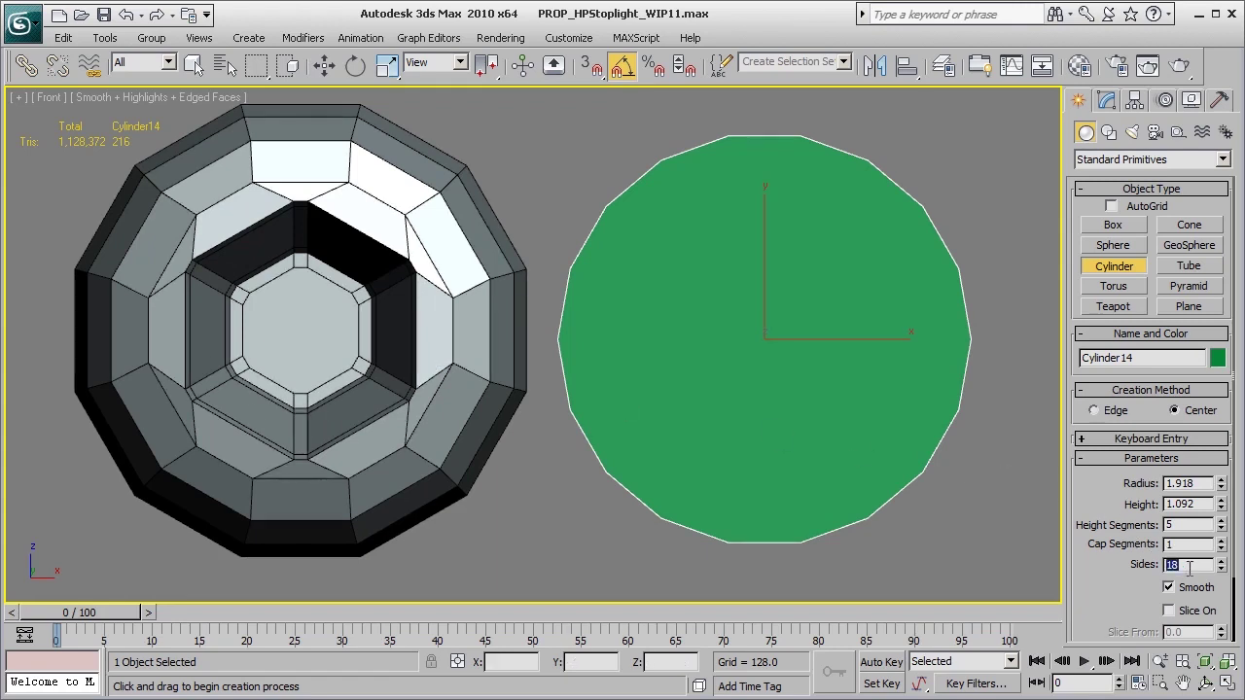
key("Return")
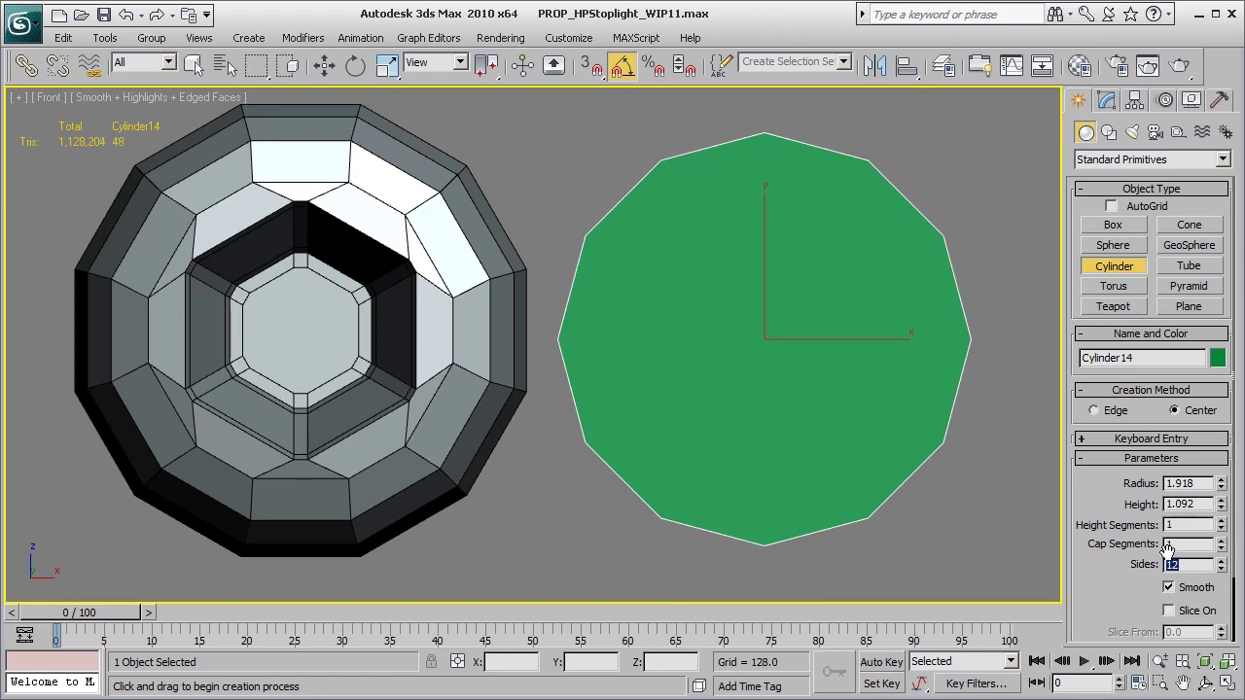
Step: Convert the new 12-sided cylinder to an Editable Poly
key("t")
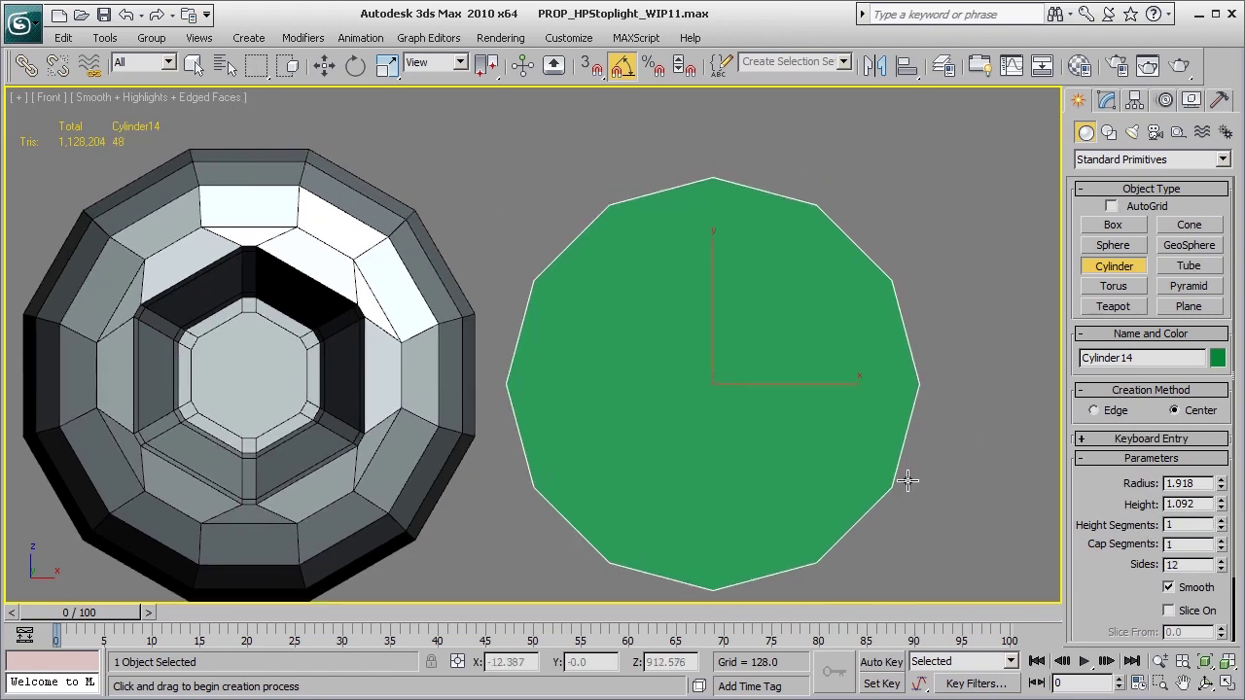
right_click(774, 292)
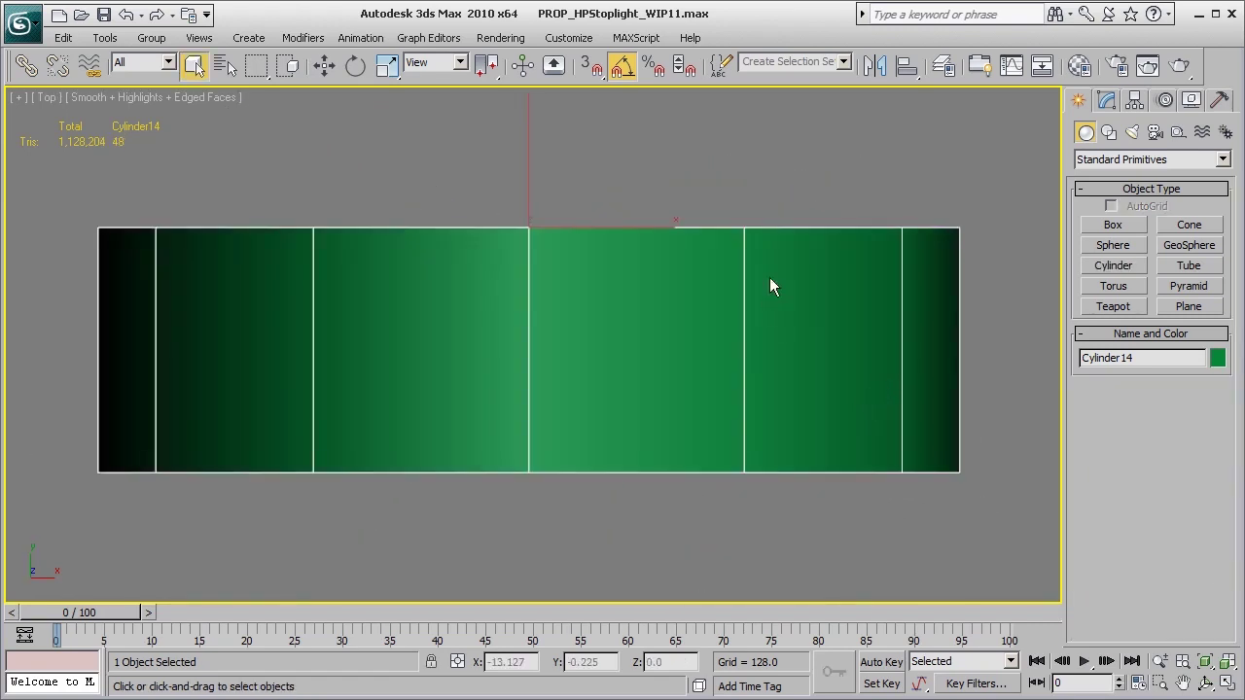
right_click(769, 280)
mouse_move(836, 451)
left_click(919, 464)
scroll(817, 481, "down", 10)
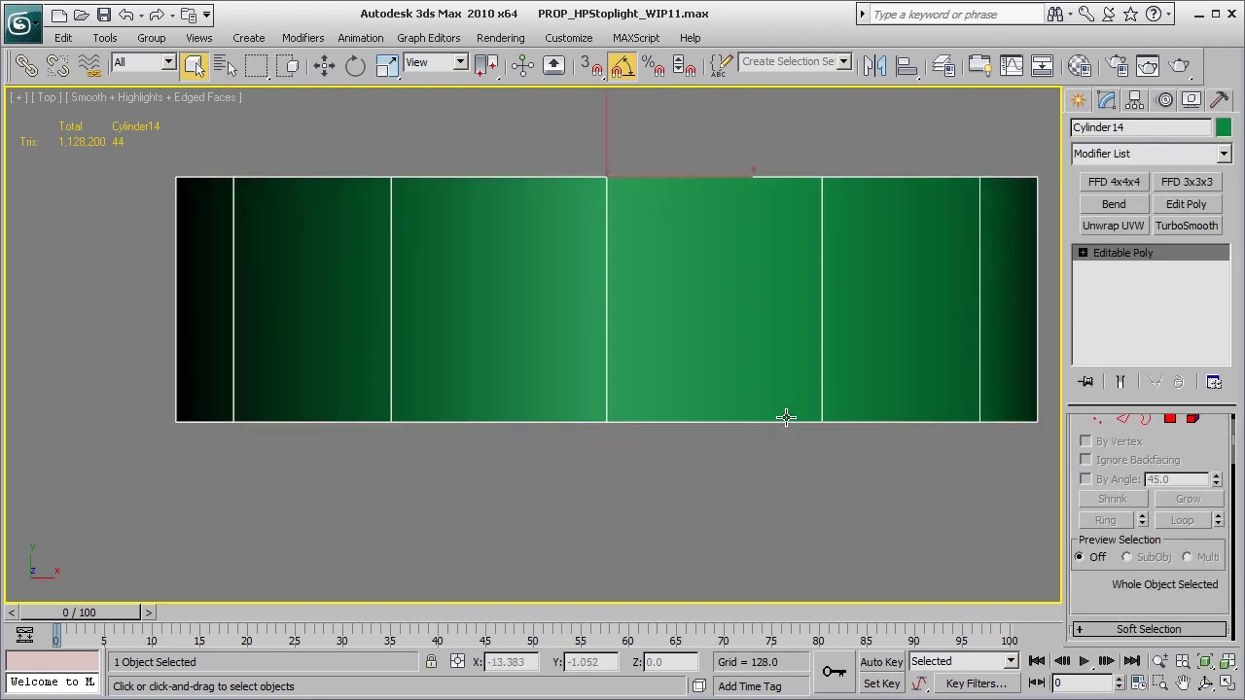
Step: Move the green cylinder next to the bolt head, to about X -13.76, Y -130.9, Z 913.3
key("w")
left_click_drag(544, 167, 583, 397)
key("f")
key("z")
scroll(770, 386, "down", 2)
middle_click_drag(770, 386, 718, 444)
left_click_drag(597, 245, 634, 259)
key("p")
key("z")
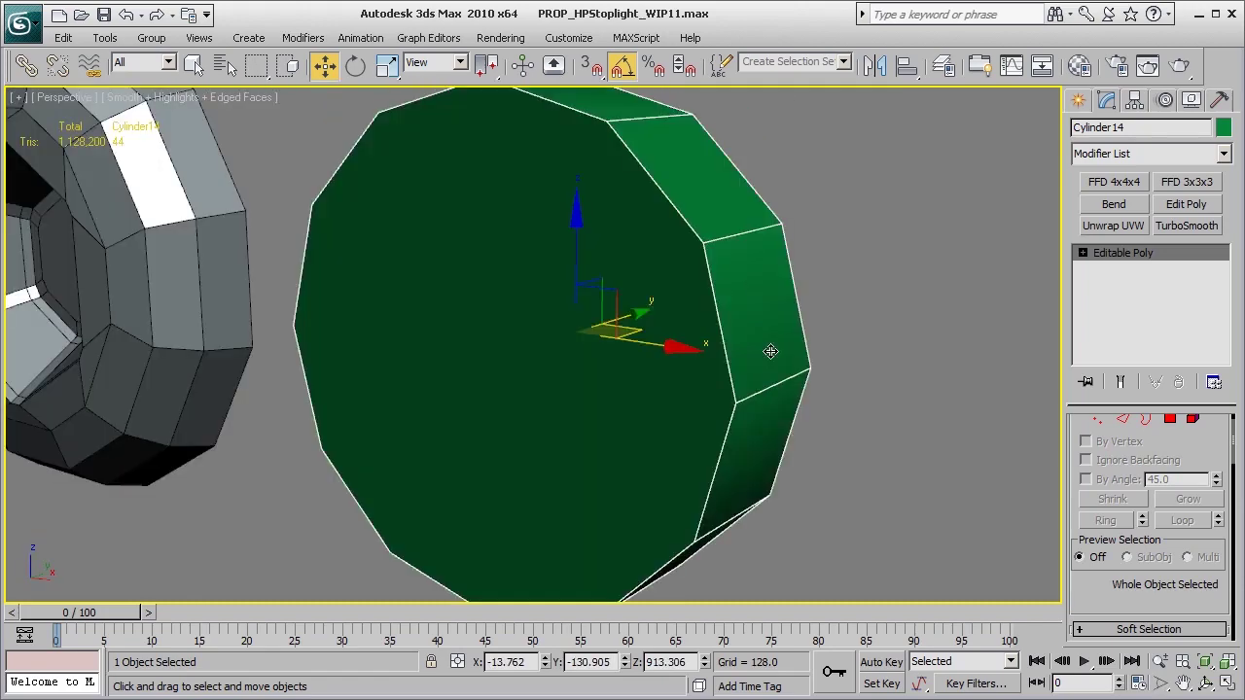
Step: Delete the front and back cap polygons of the green cylinder to leave an open ring
scroll(677, 318, "down", 4)
scroll(1175, 428, "down", 2)
key("4")
left_click(192, 64)
middle_click_drag(457, 398, 577, 392, "alt")
left_click(561, 369)
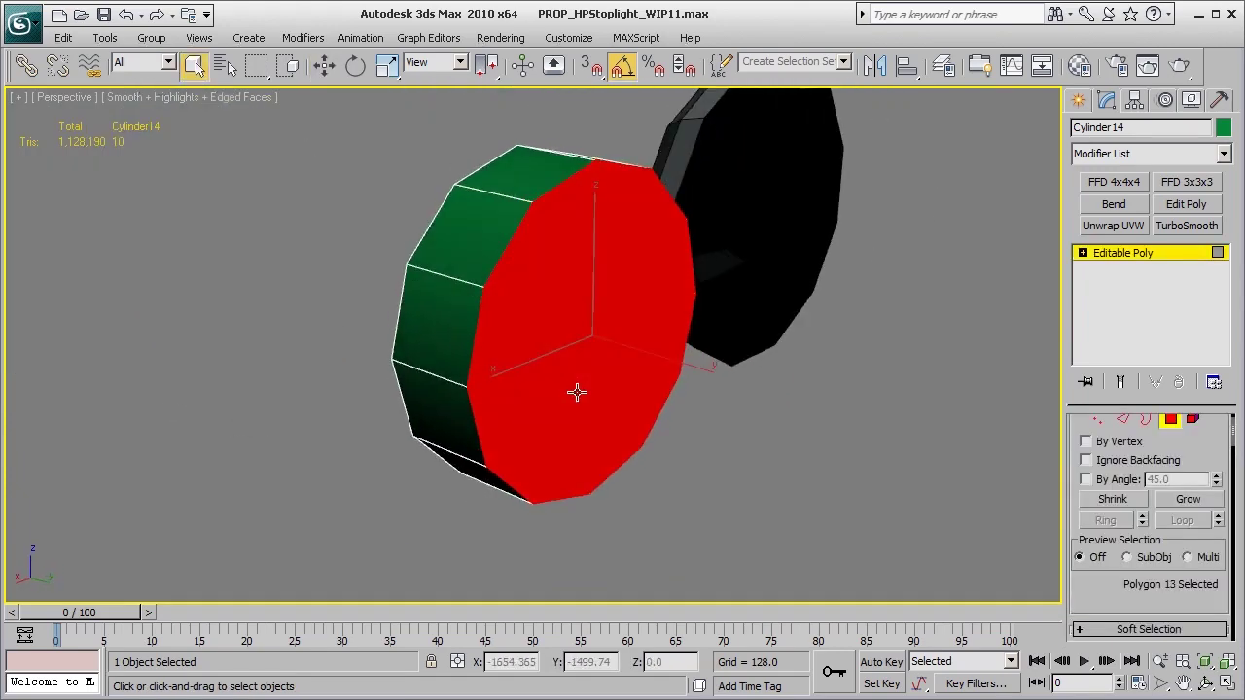
key("Delete")
middle_click_drag(448, 359, 895, 431, "alt")
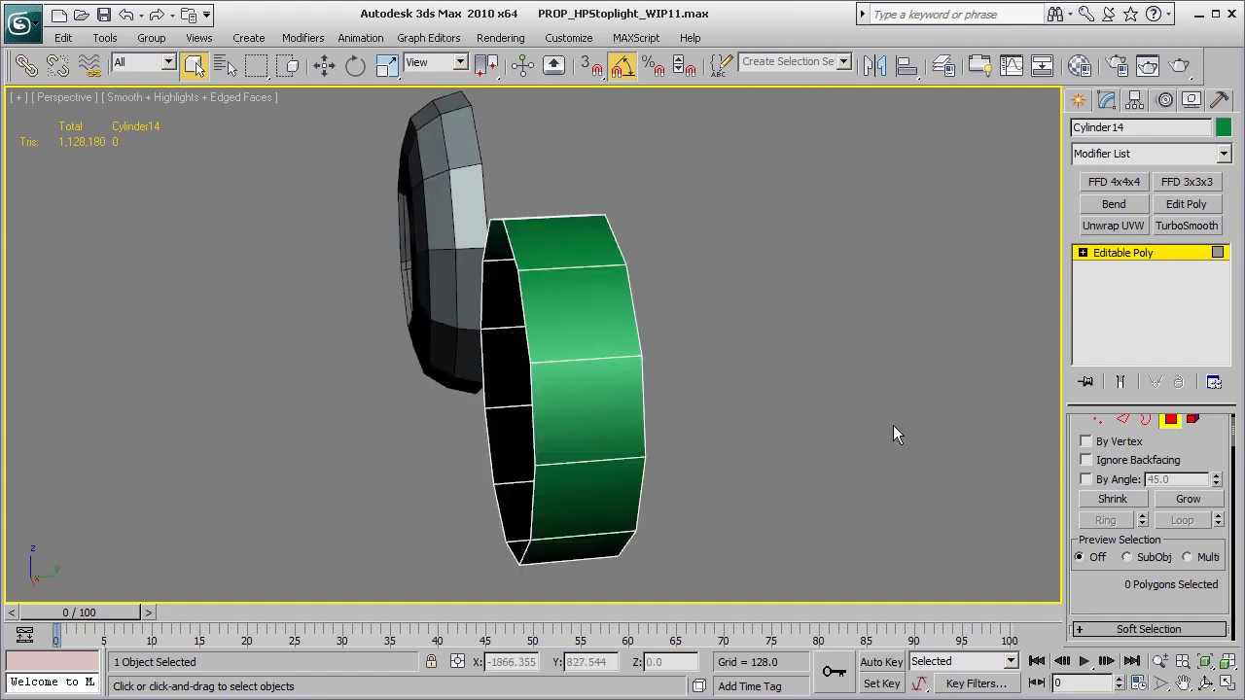
Step: Move the ring's rear border along Y toward the front border to make the ring shallower
middle_click_drag(839, 460, 1031, 438, "alt")
left_click(1146, 419)
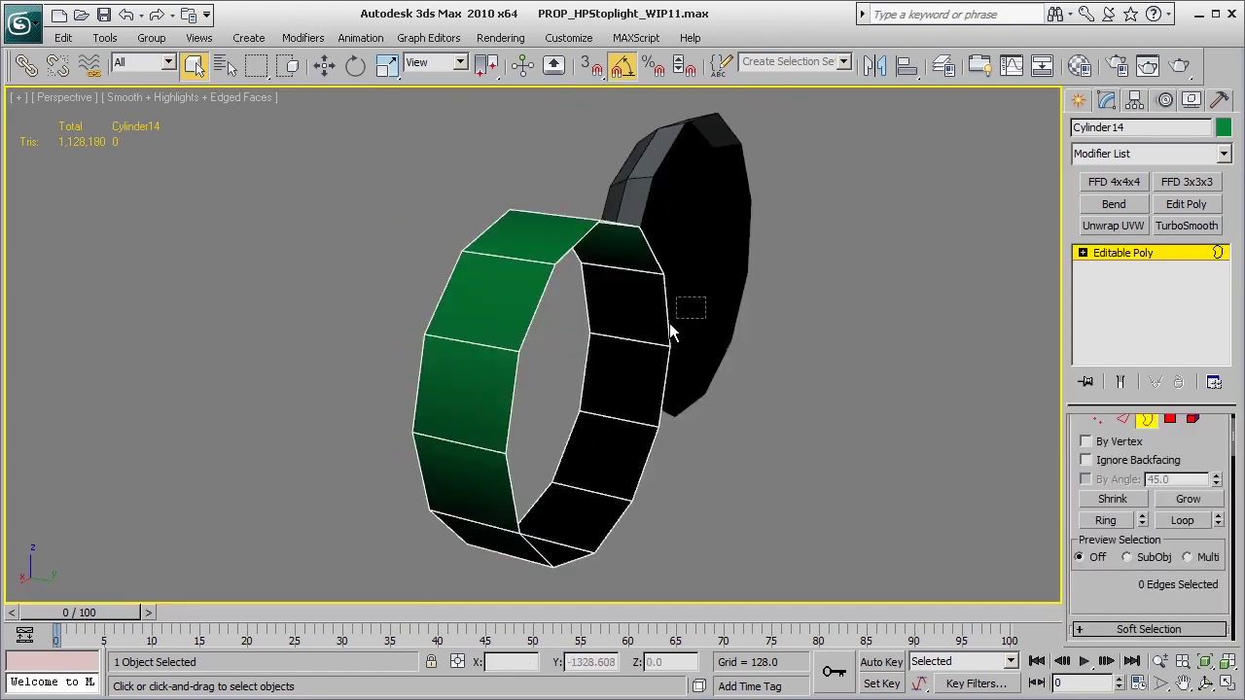
left_click(655, 377)
middle_click_drag(655, 377, 655, 387, "alt")
key("w")
left_click_drag(716, 425, 676, 423)
Step: Extend the ring's front border outward by about 0.483 along negative Y to add a new band of polygons
middle_click_drag(496, 413, 593, 399, "alt")
left_click(543, 307)
middle_click_drag(542, 307, 622, 352, "alt")
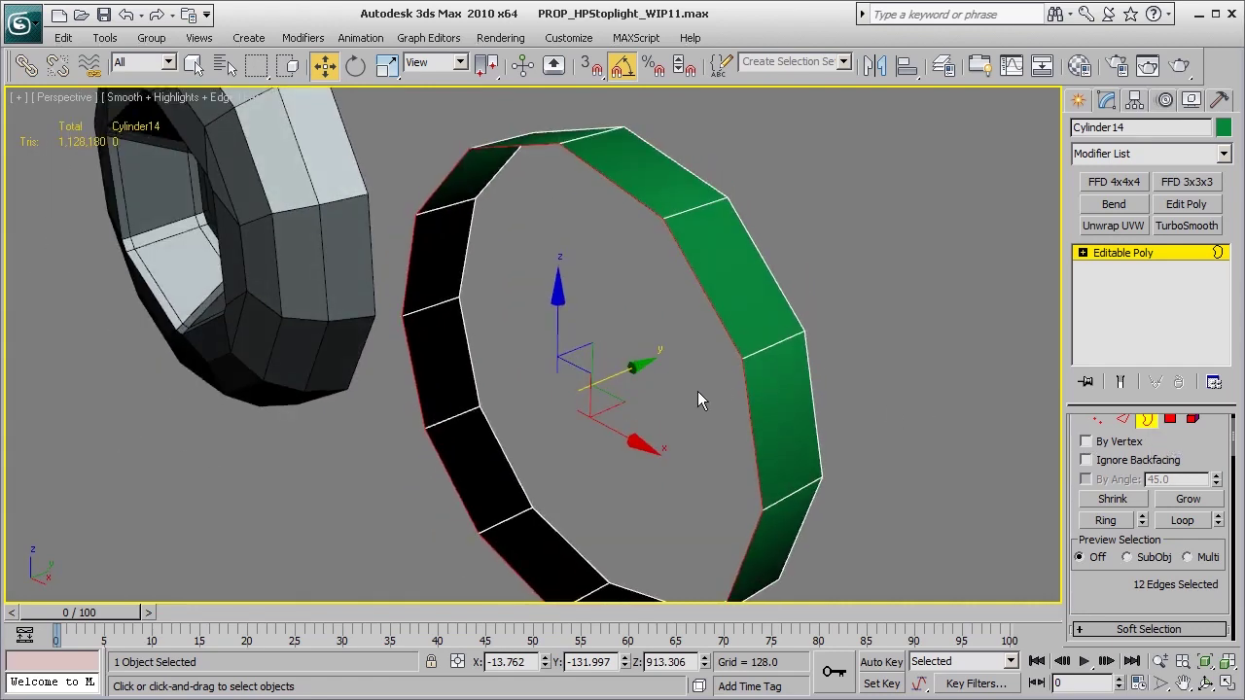
middle_click_drag(697, 394, 690, 396, "alt")
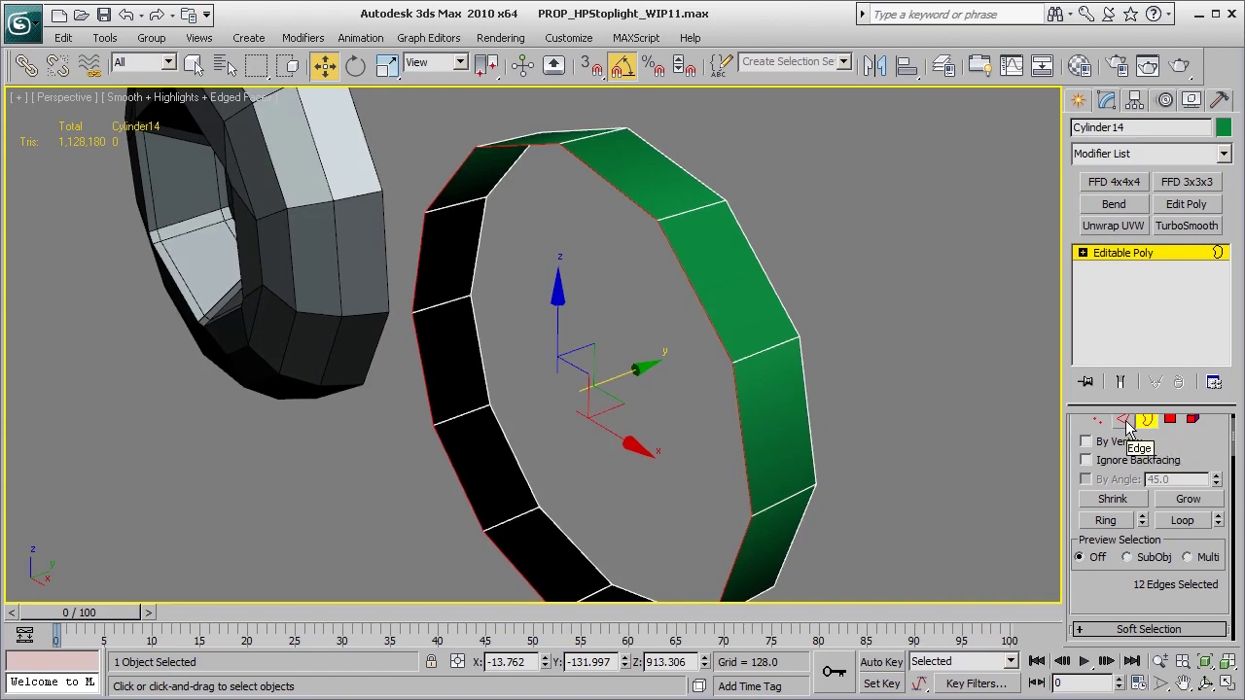
left_click_drag(641, 367, 588, 374, "shift")
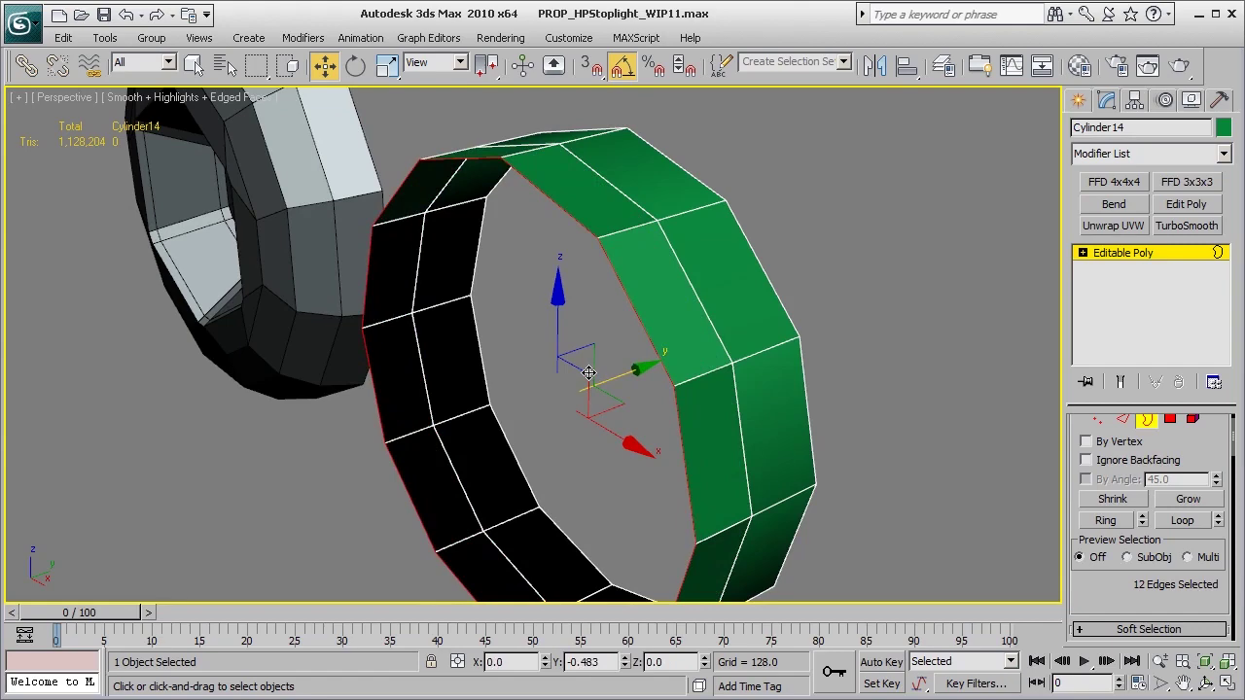
Step: Scale the ring's new front border uniformly inward to taper the front band
middle_click_drag(515, 431, 507, 386, "alt")
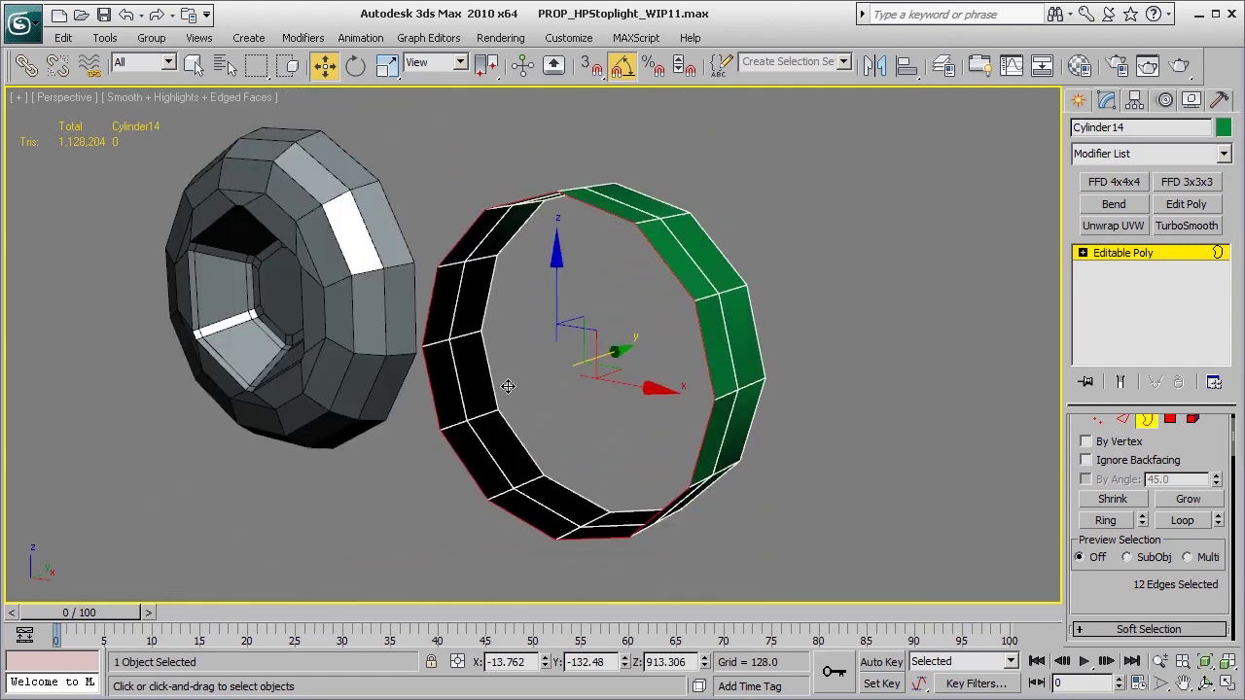
key("r")
left_click_drag(558, 353, 560, 367)
middle_click_drag(545, 422, 584, 364, "alt")
left_click_drag(570, 363, 573, 373)
middle_click_drag(566, 384, 561, 389, "alt")
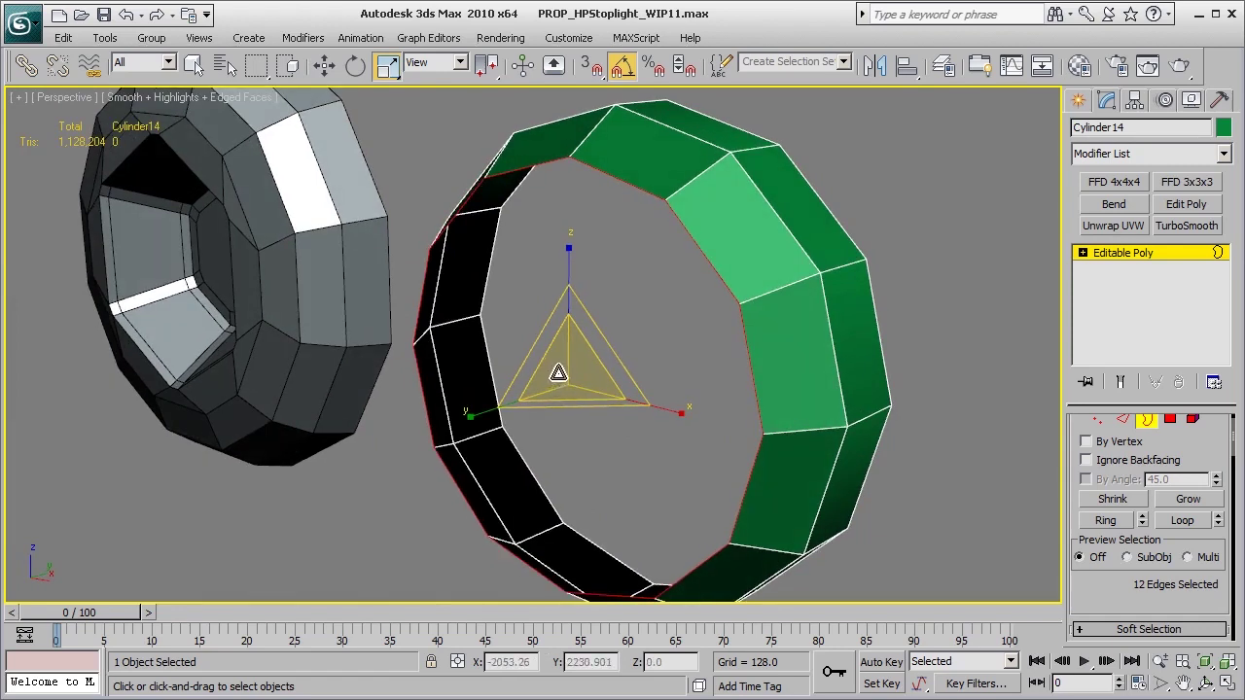
Step: Extend the ring's front border inward as a new scaled band, and move that border forward along Y to about -132.626
left_click_drag(569, 362, 570, 387, "shift")
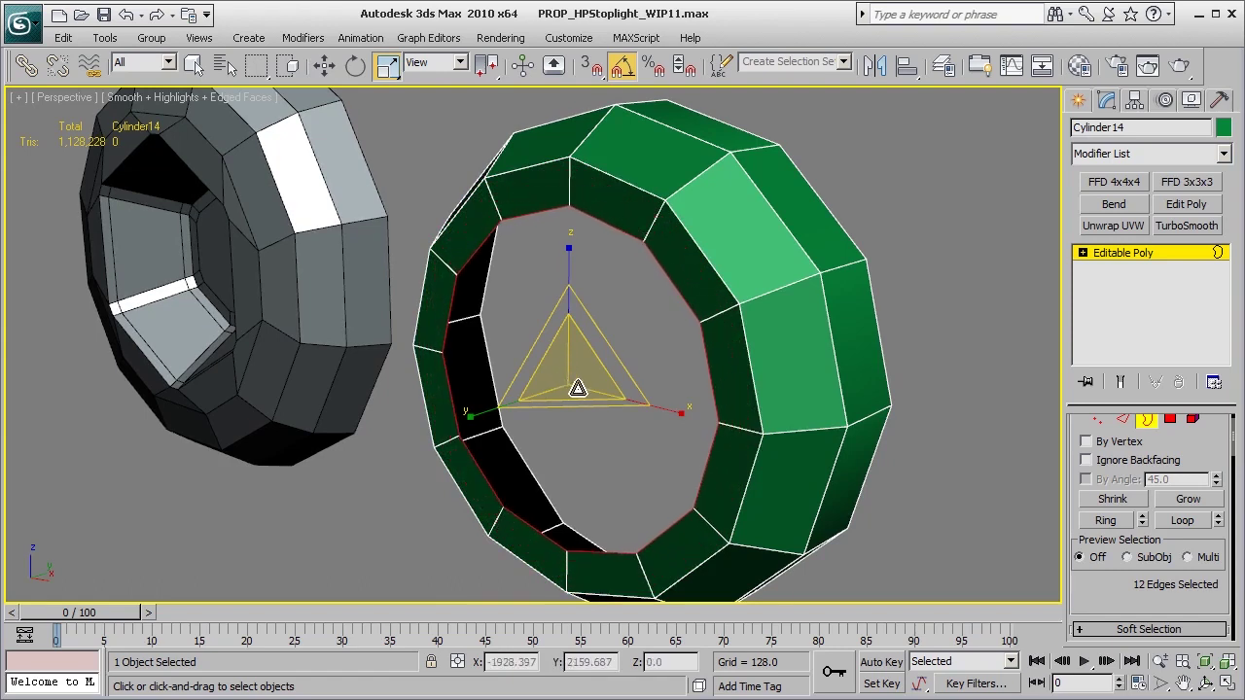
key("w")
middle_click_drag(574, 387, 627, 384, "alt")
left_click_drag(630, 363, 606, 372, "shift")
mouse_move(660, 411)
middle_mouse_down("alt")
mouse_move(599, 416)
mouse_move(608, 408)
mouse_move(578, 396)
mouse_move(655, 396)
middle_mouse_up("alt")
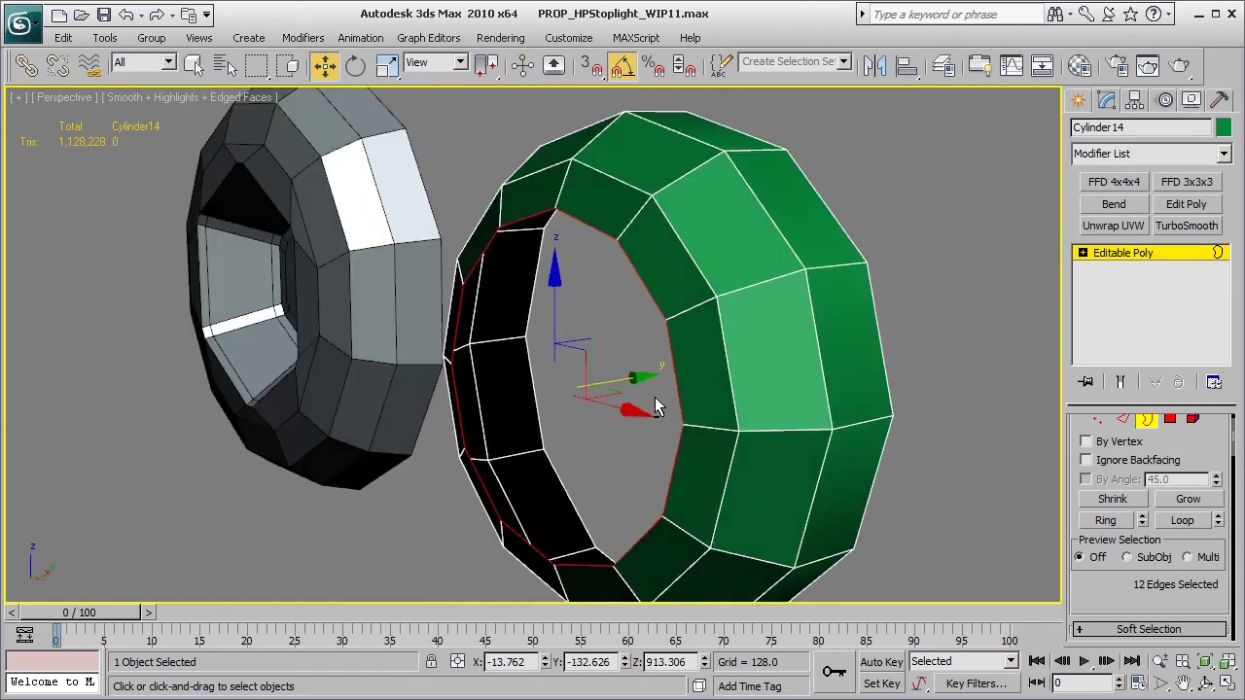
Step: Move the ring's vertex rows along Y to make the rear band shallower, and shift all 48 vertices slightly forward
key("t")
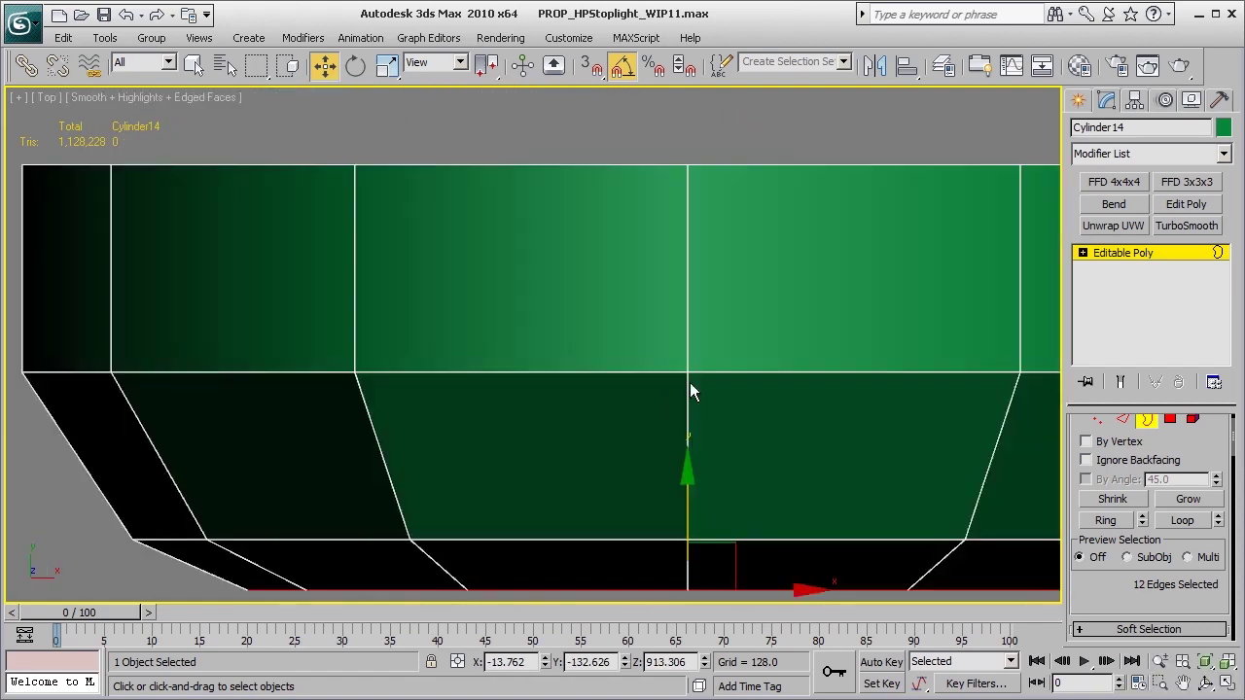
scroll(689, 382, "down", 5)
key("1")
left_click_drag(172, 176, 1032, 551)
left_click_drag(567, 252, 562, 309)
middle_click_drag(562, 309, 571, 240)
left_click_drag(153, 296, 1005, 549)
left_click_drag(570, 284, 576, 251)
left_click_drag(208, 186, 1043, 553)
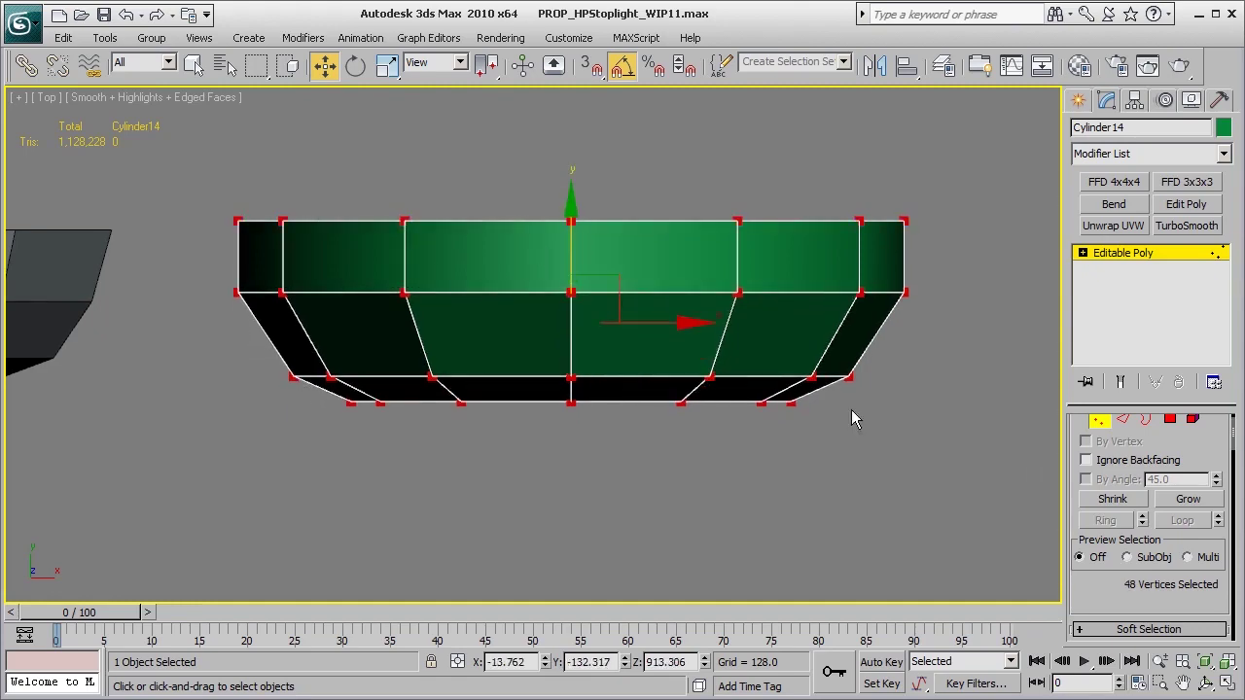
left_click_drag(570, 217, 572, 231)
Step: Extend the ring's front border uniformly inward to add a flat band of polygons around the opening
key("p")
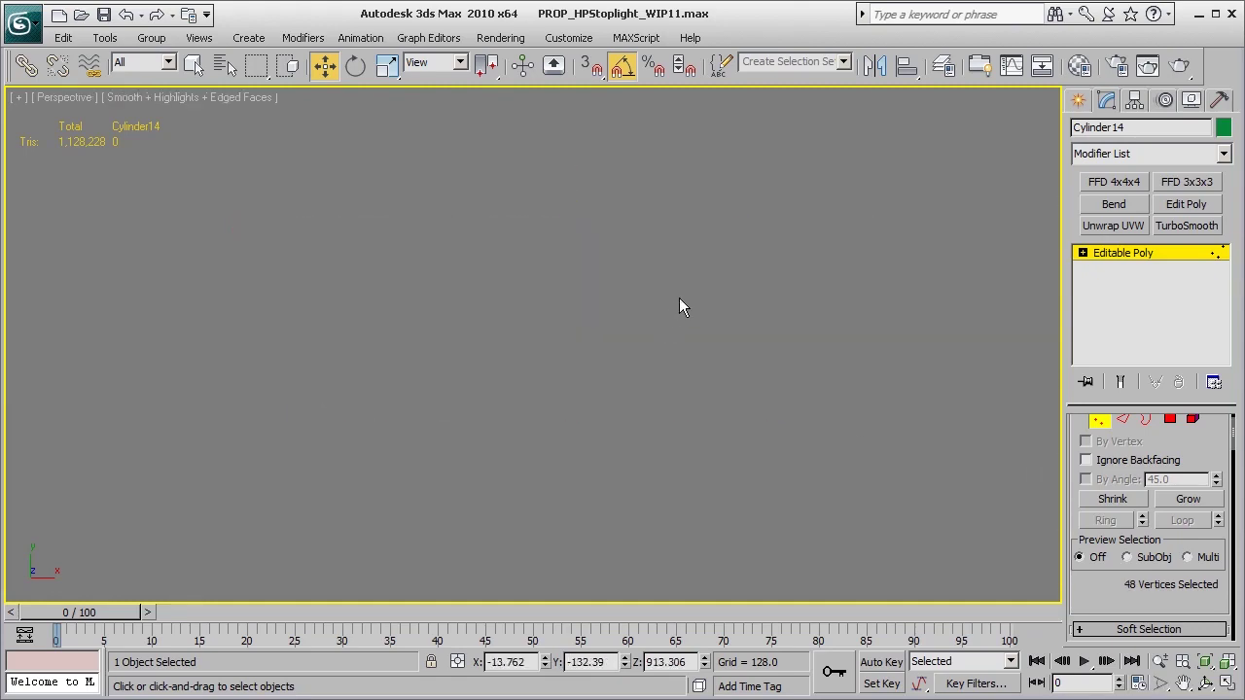
key("z")
middle_click_drag(758, 432, 722, 337, "alt")
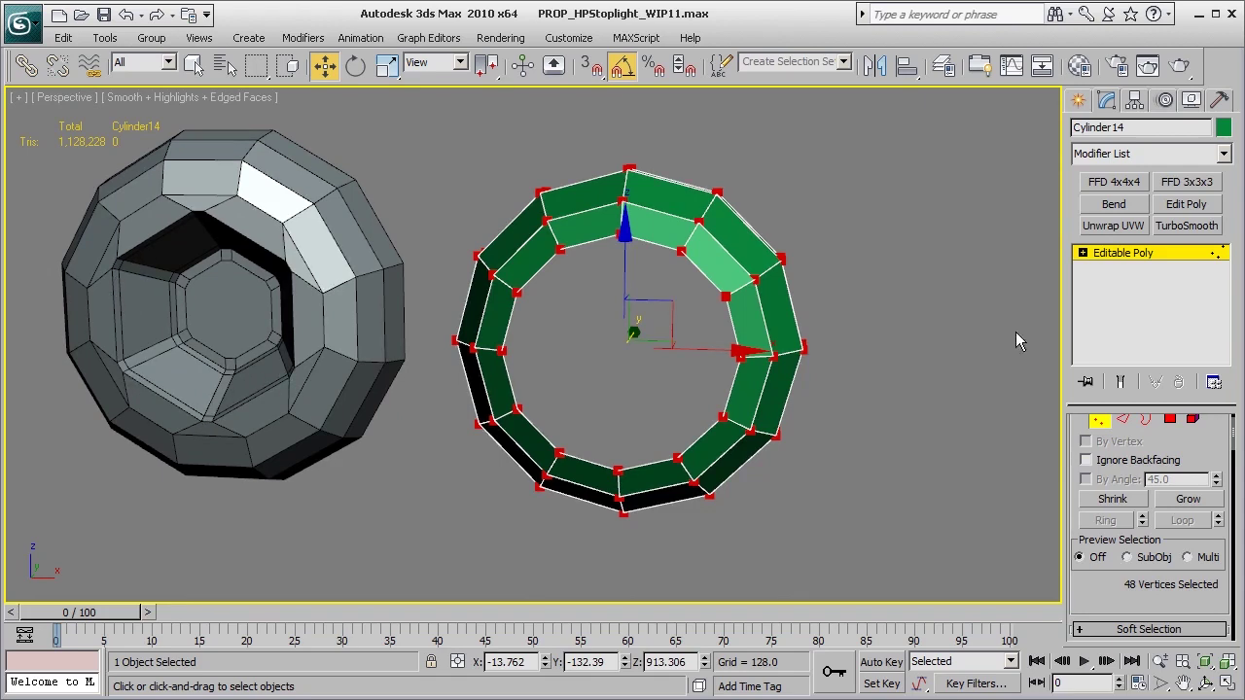
left_click(1146, 418)
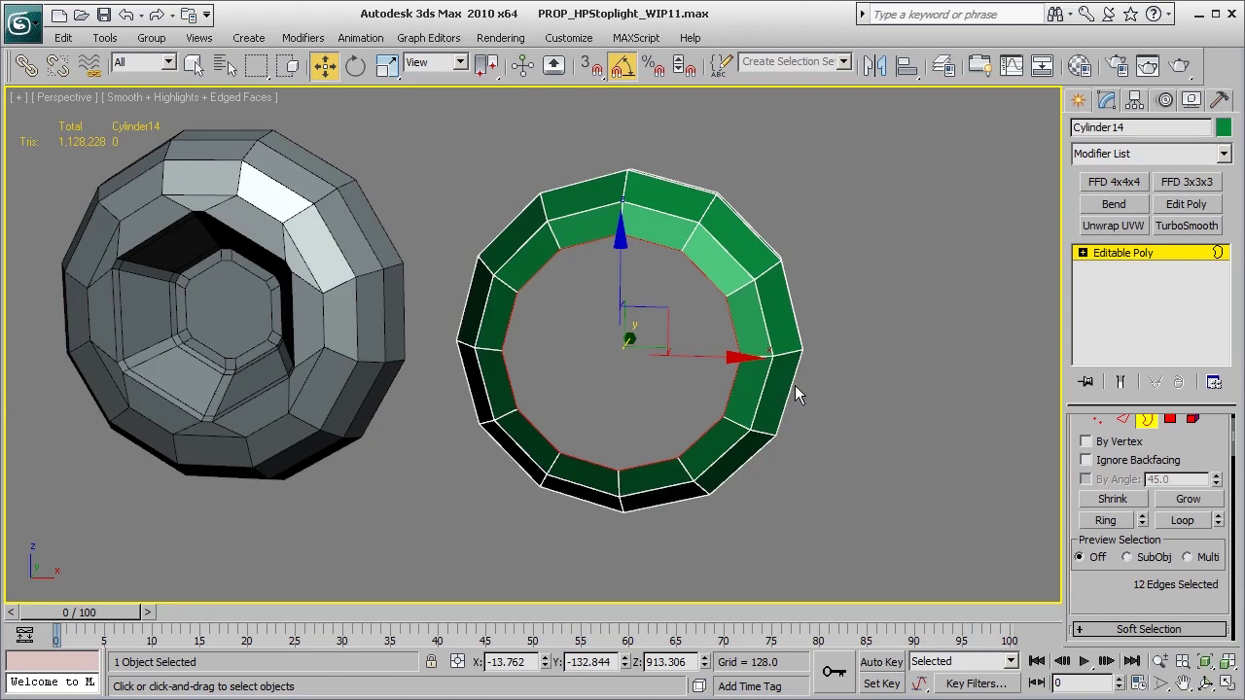
middle_click_drag(795, 385, 752, 392)
scroll(743, 387, "up", 3)
middle_click_drag(677, 397, 670, 387)
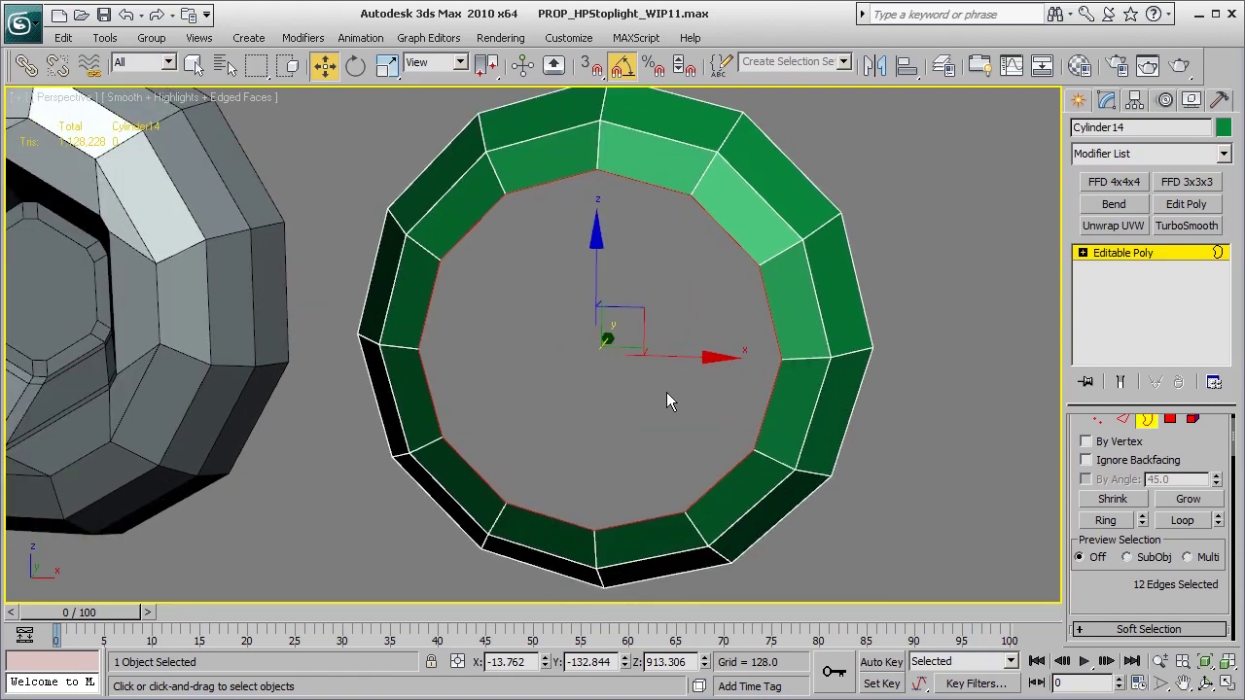
key("r")
left_click_drag(603, 325, 640, 353, "shift")
Step: Collapse two neighbouring vertices at the bottom of the inner opening into a single vertex
key("f")
scroll(689, 318, "up", 5)
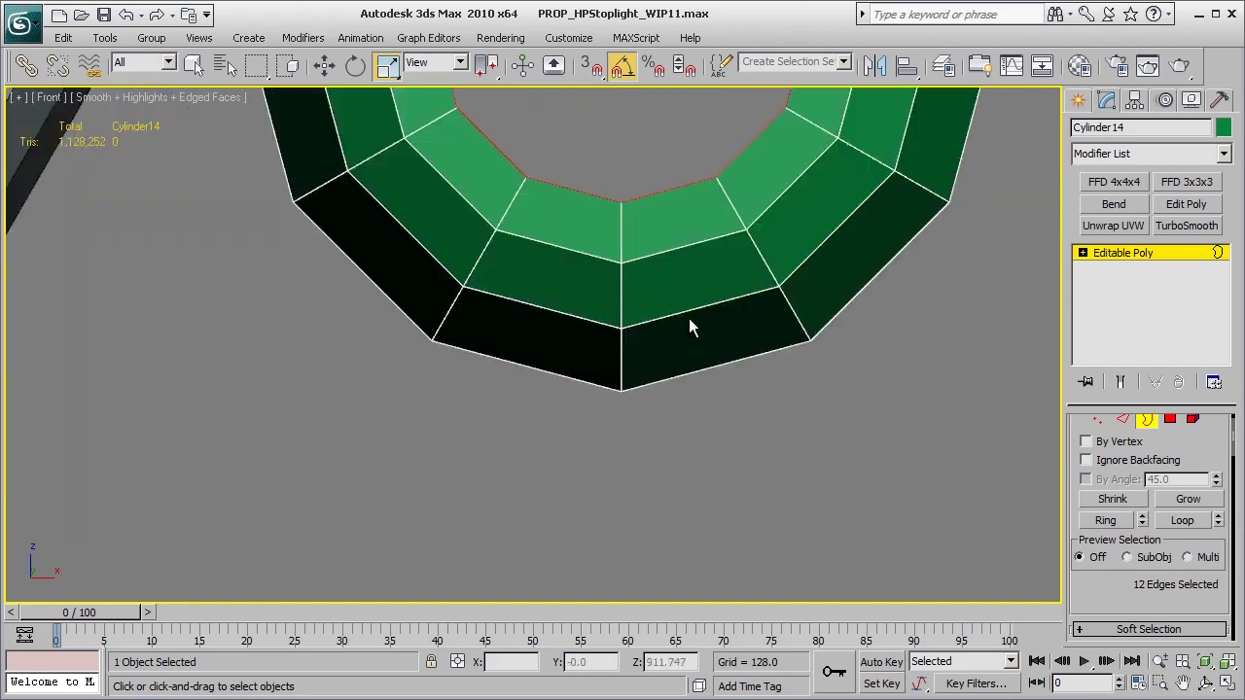
scroll(666, 389, "down", 5)
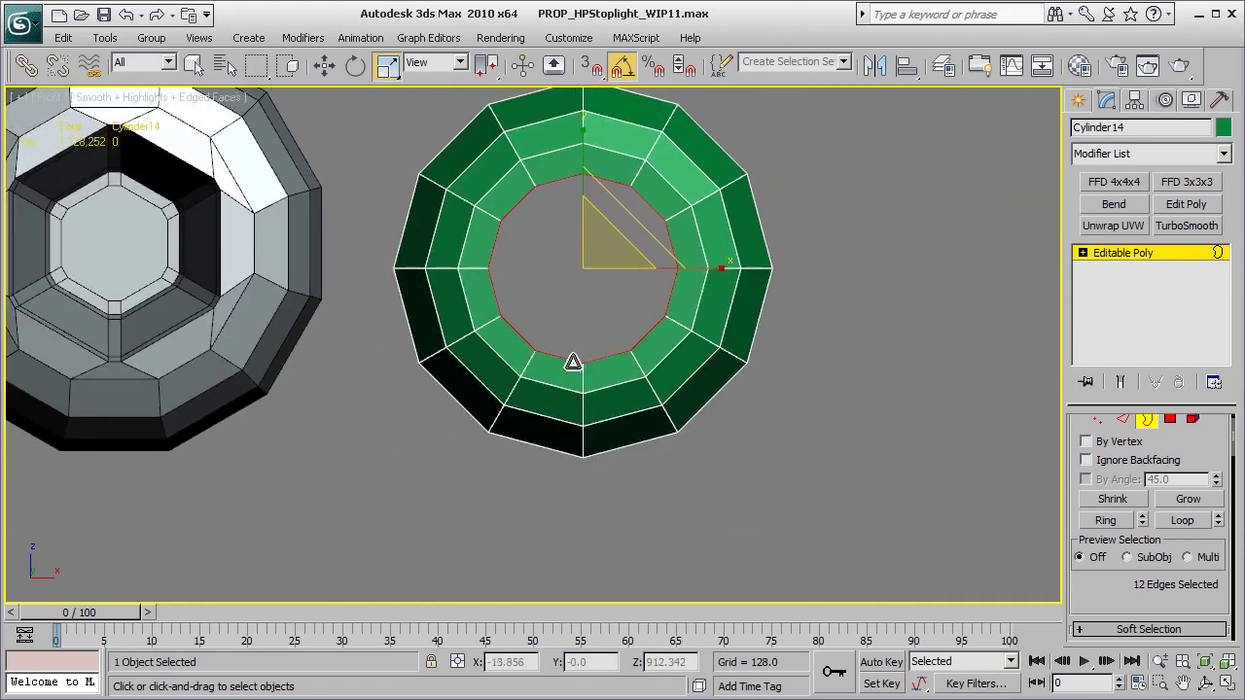
key("r")
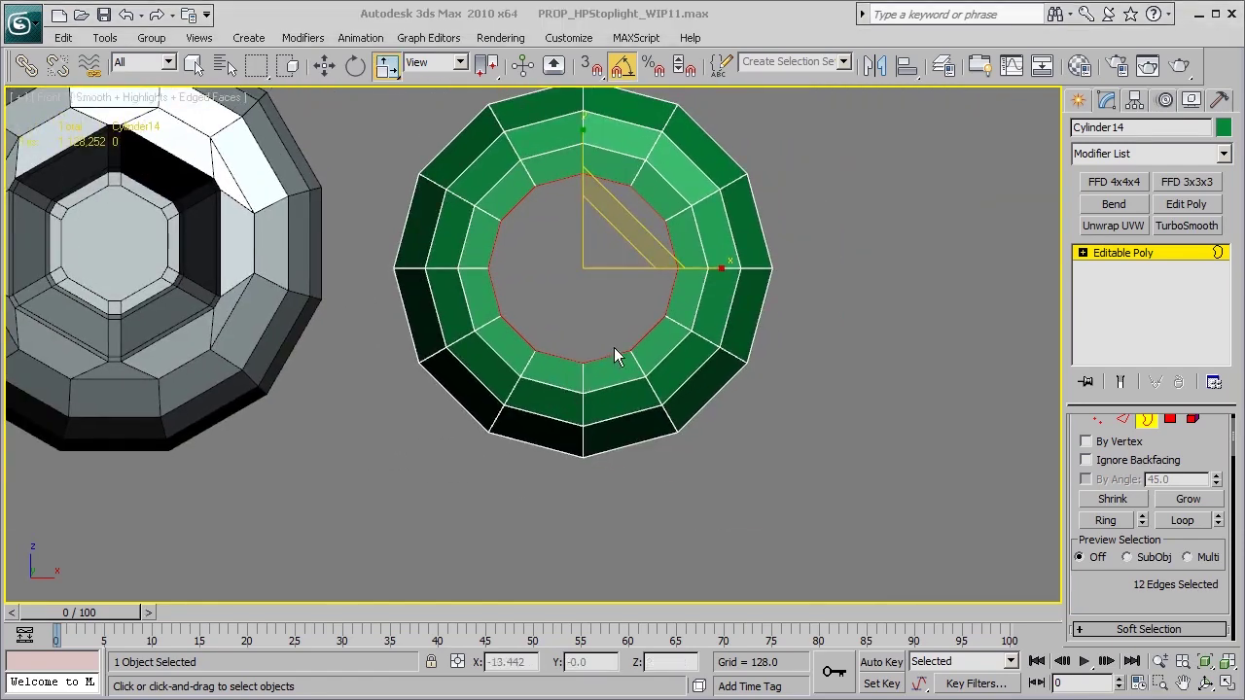
left_click(1098, 420)
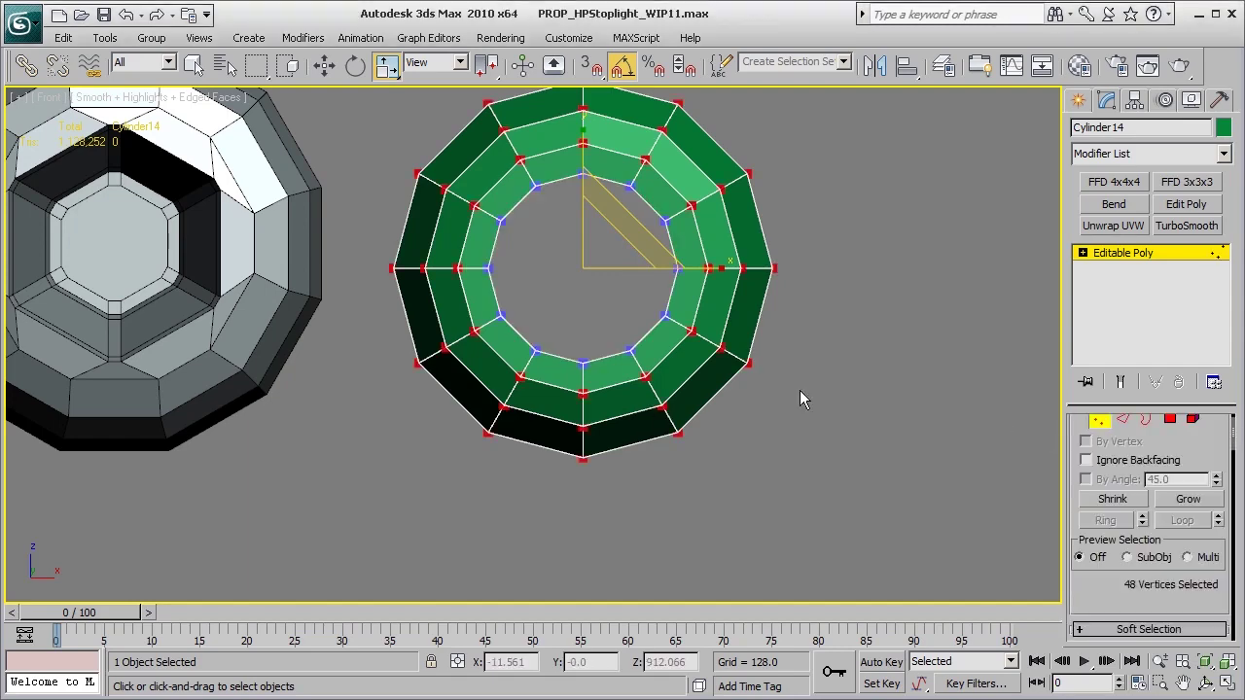
scroll(757, 408, "up", 3)
left_click_drag(673, 412, 678, 424)
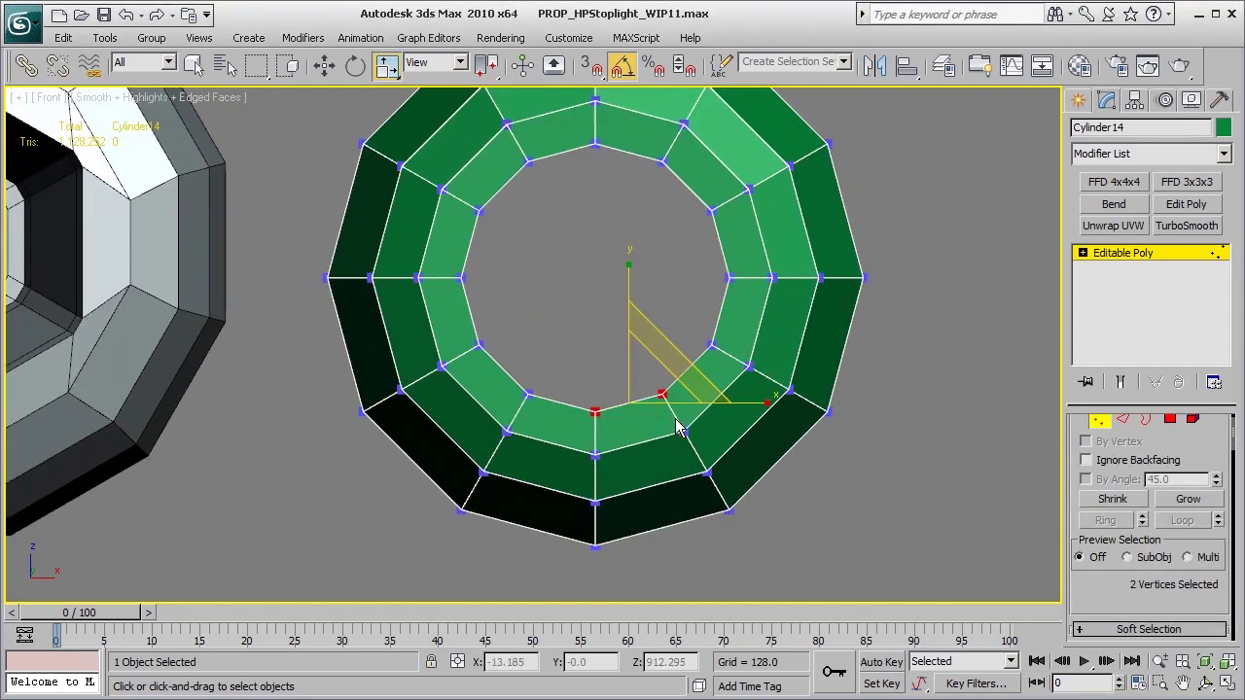
right_click(679, 424)
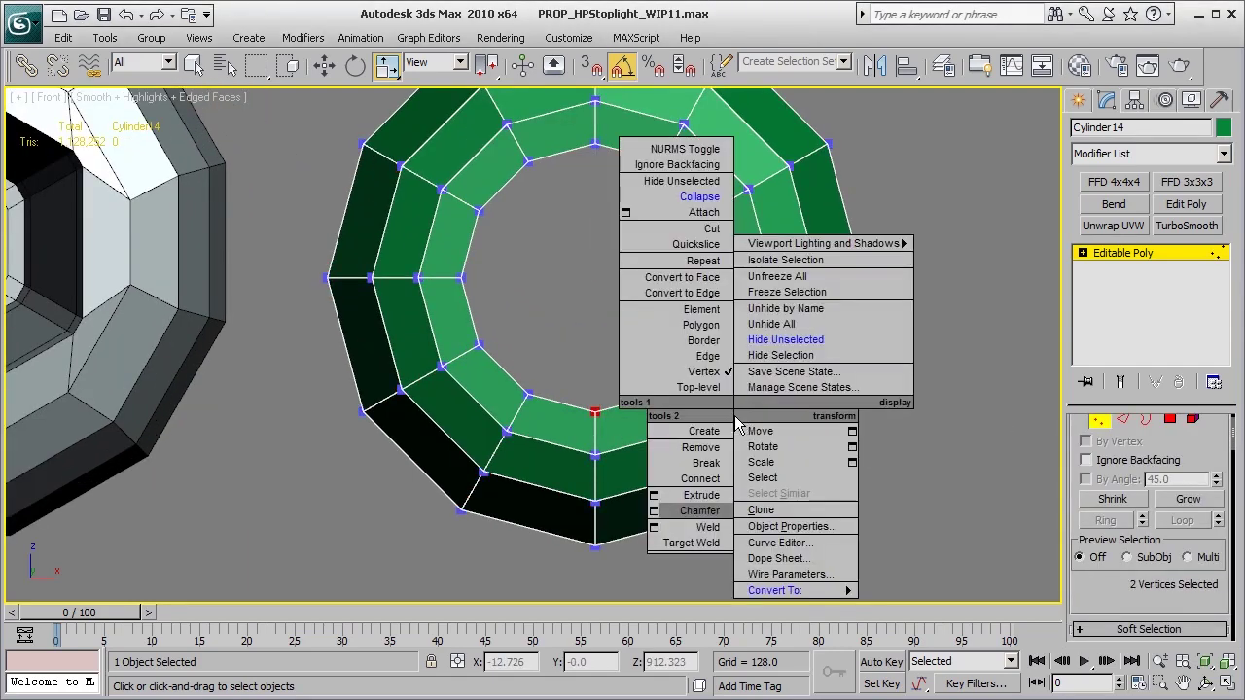
left_click(700, 197)
Step: Collapse the remaining inner border vertices pair by pair around the opening to form a six-sided hole
left_click_drag(526, 399, 524, 398)
left_click_drag(496, 333, 475, 360, "ctrl")
key("ctrl+alt+c")
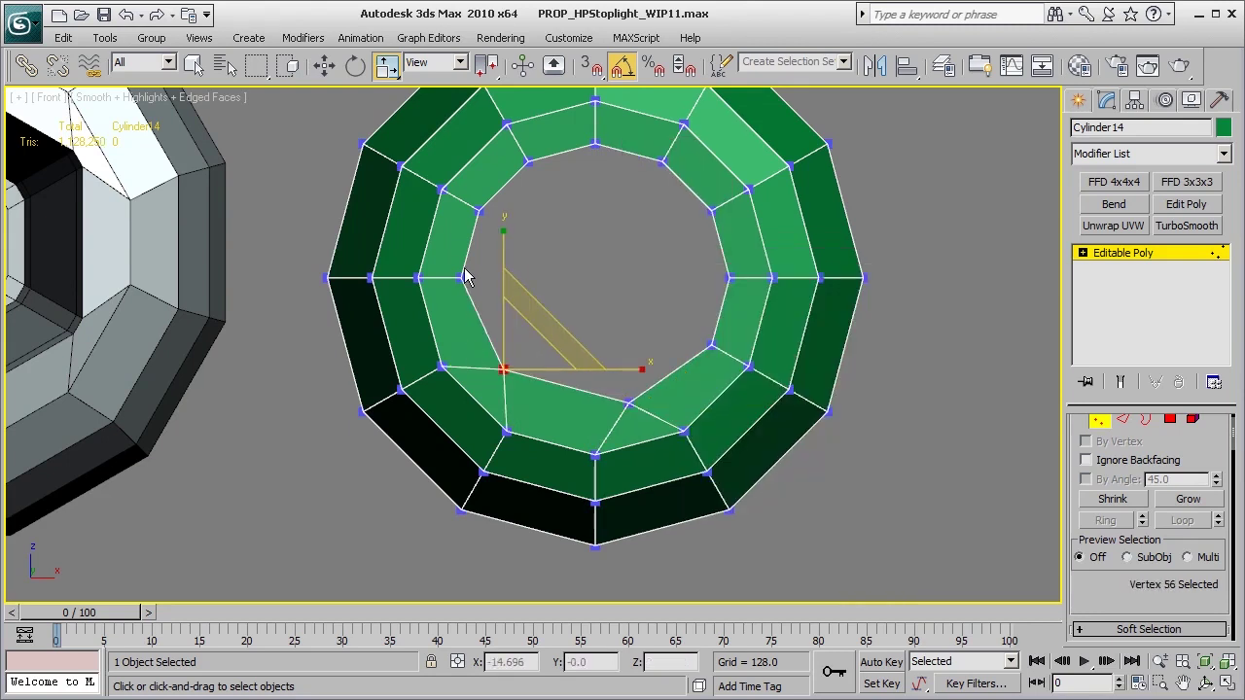
left_click_drag(468, 279, 461, 296)
key("ctrl+alt+c")
left_click(526, 161)
left_click_drag(548, 192, 722, 249)
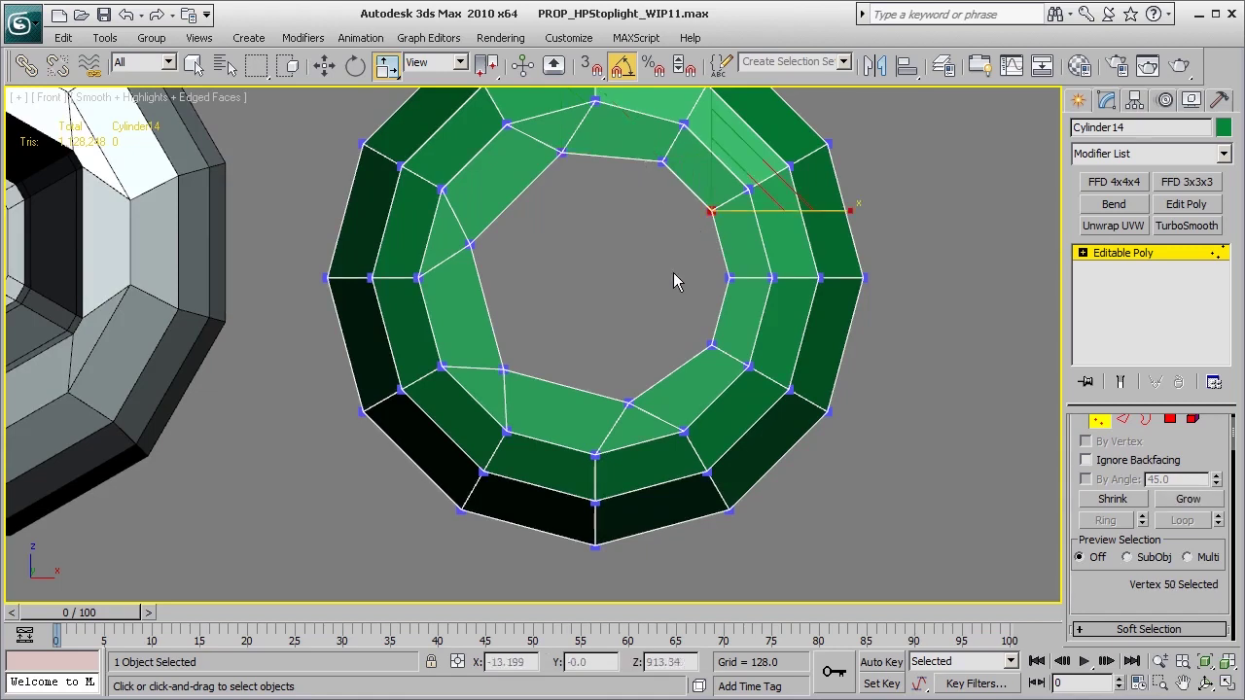
left_click_drag(675, 193, 641, 156, "ctrl")
key("ctrl+alt+c")
left_click_drag(661, 276, 737, 361)
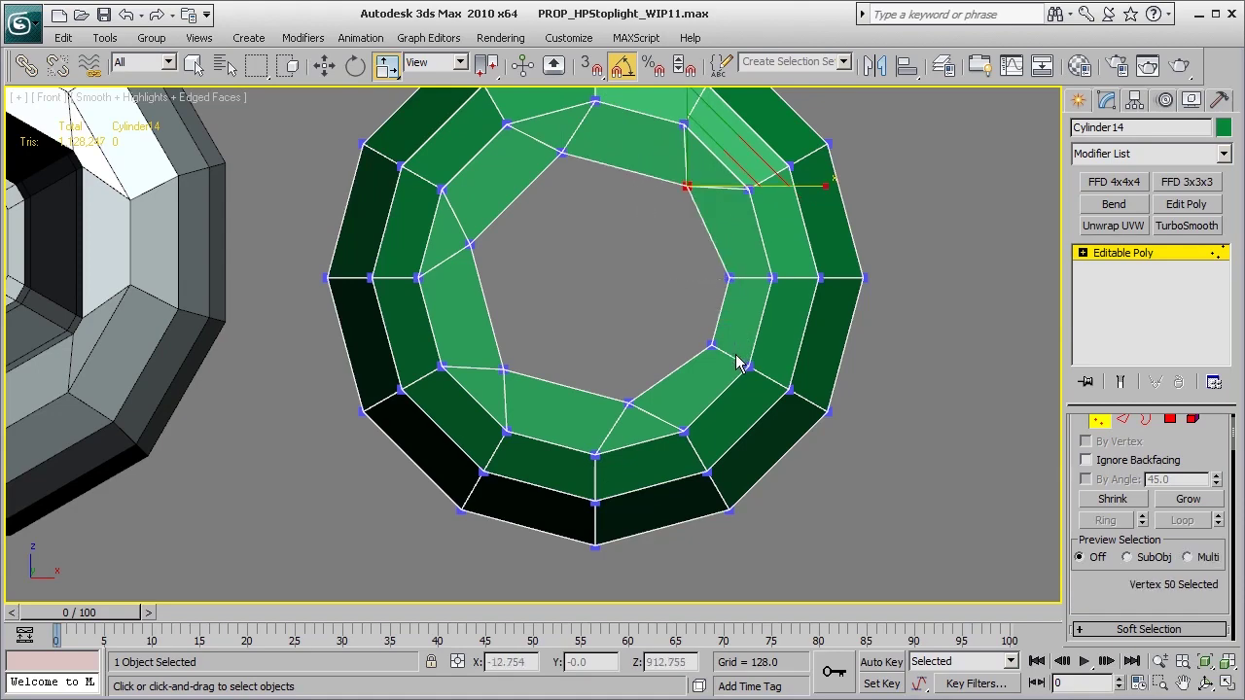
key("ctrl+alt+c")
Step: Rotate the whole ring 15 degrees about Y so the hexagonal hole has corners at its top and bottom
middle_click_drag(576, 395, 597, 420)
scroll(597, 420, "down", 2)
middle_click_drag(487, 411, 592, 410)
left_click(1124, 255)
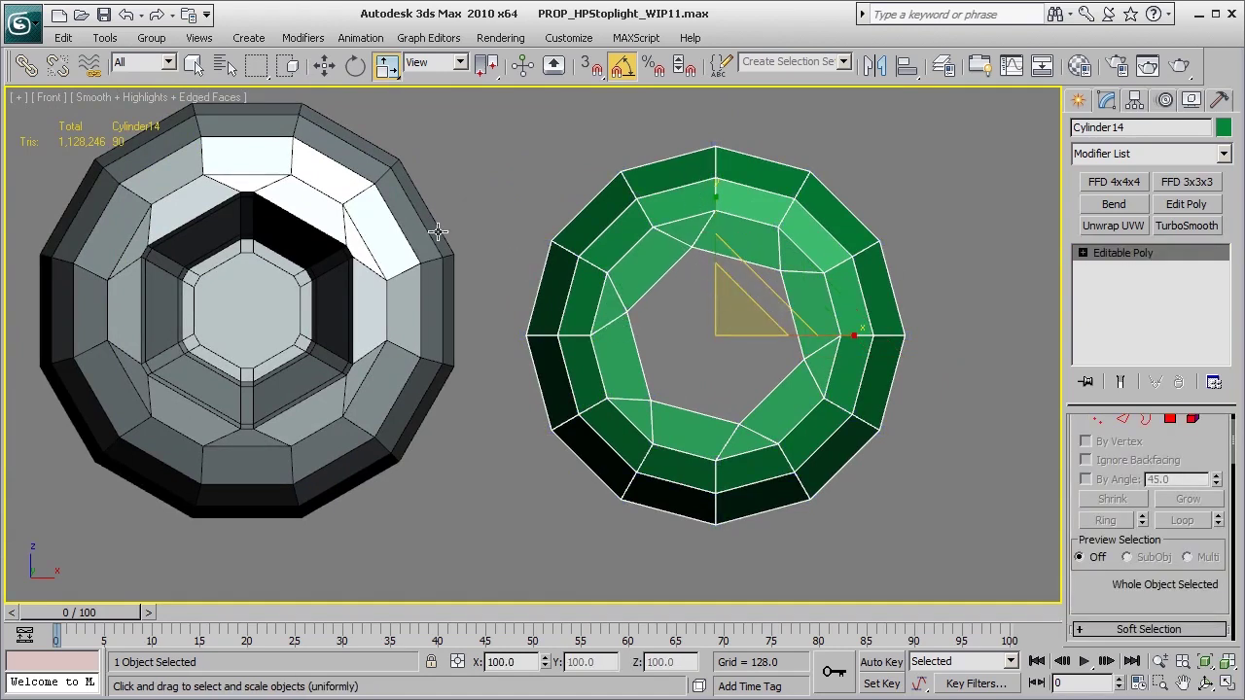
key("e")
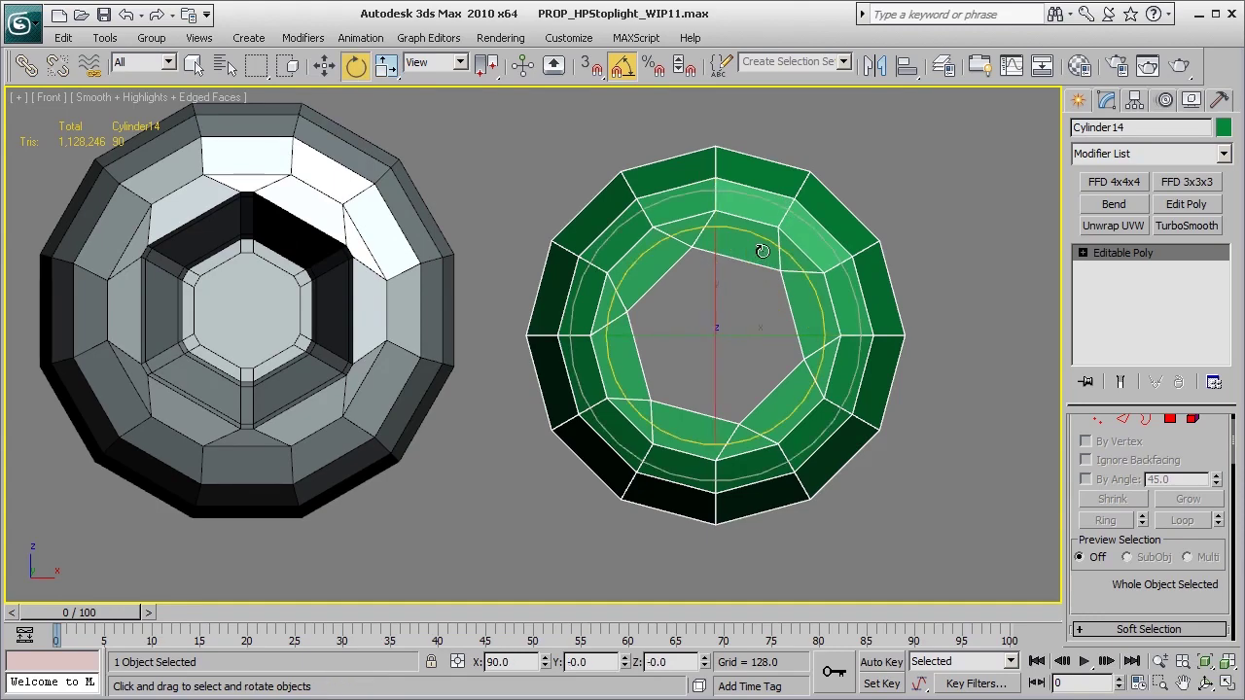
left_click_drag(765, 239, 778, 238)
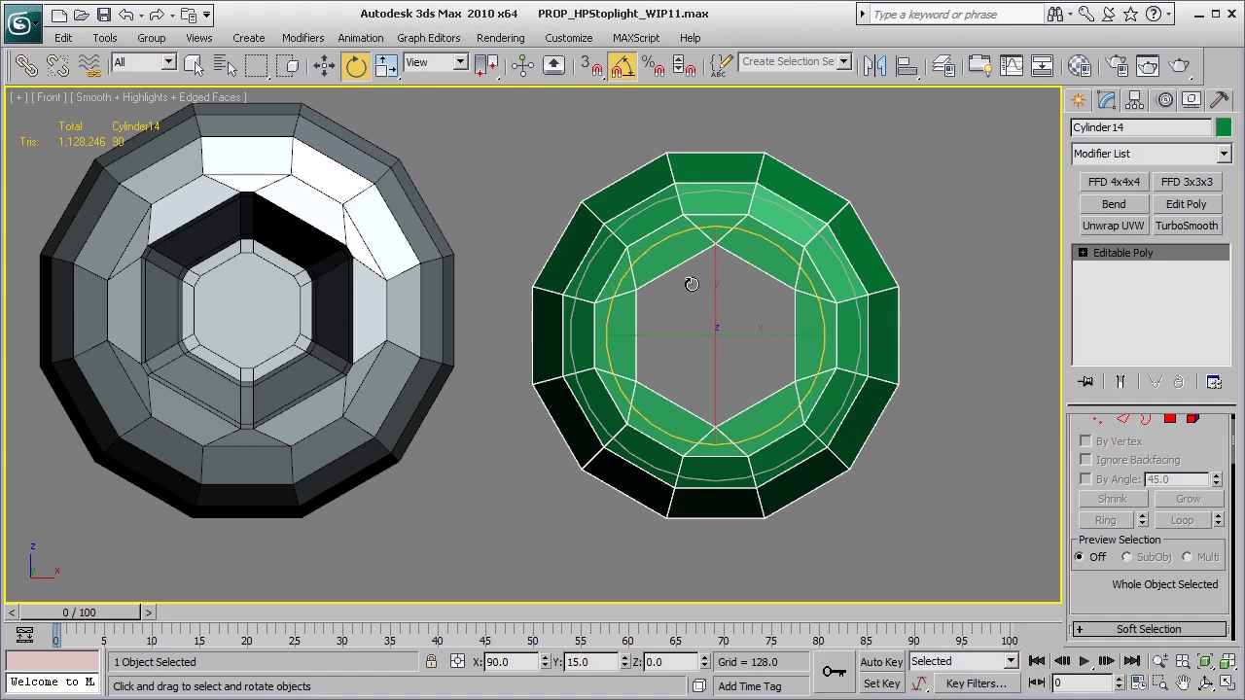
Step: Undo and redo the ring's 15-degree rotation to compare the two orientations
left_click(952, 205)
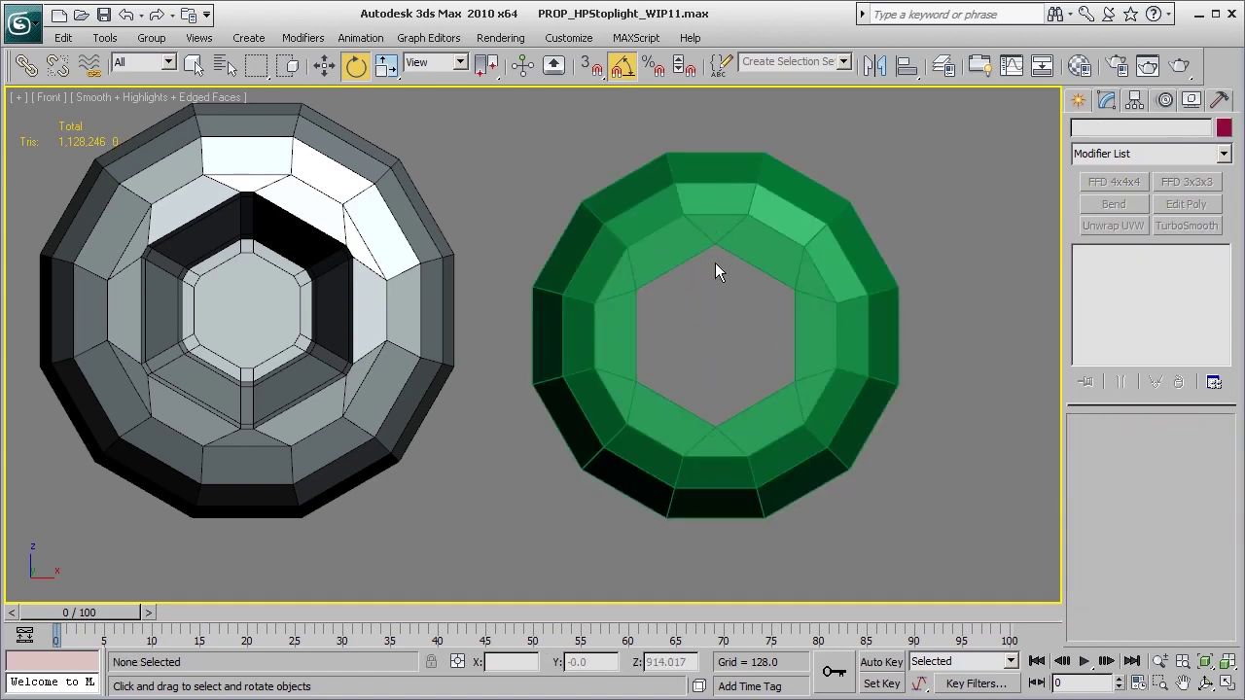
key("ctrl+z")
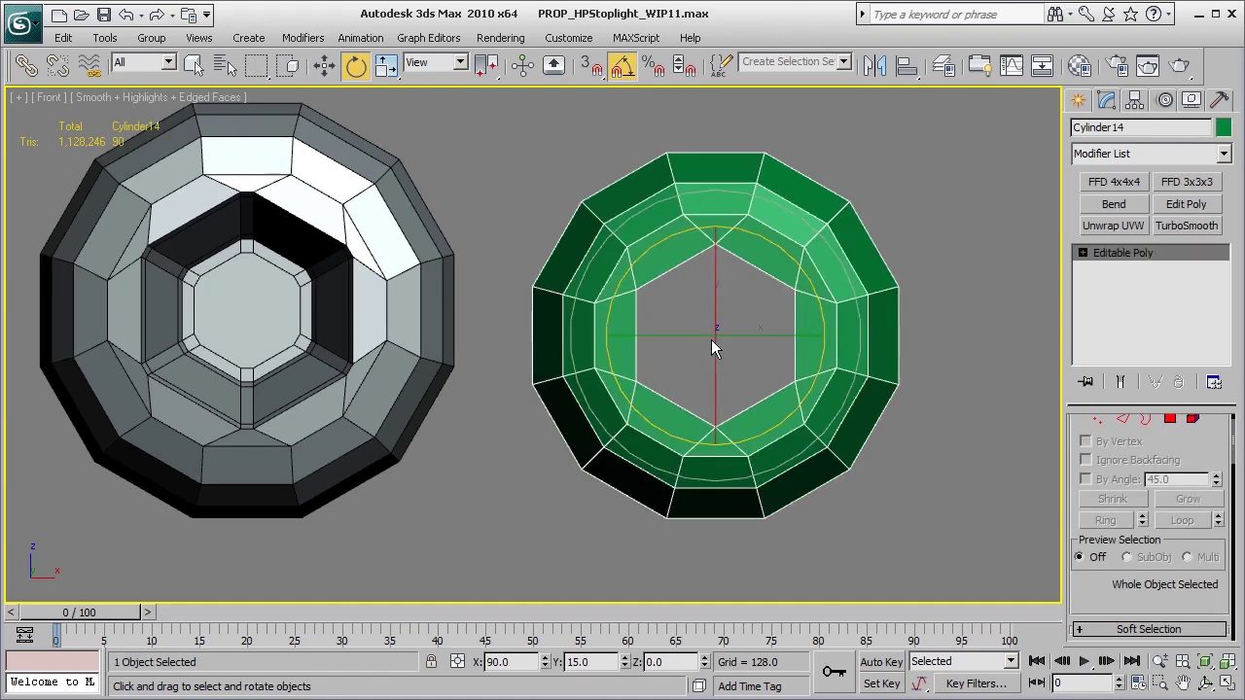
key("ctrl+z")
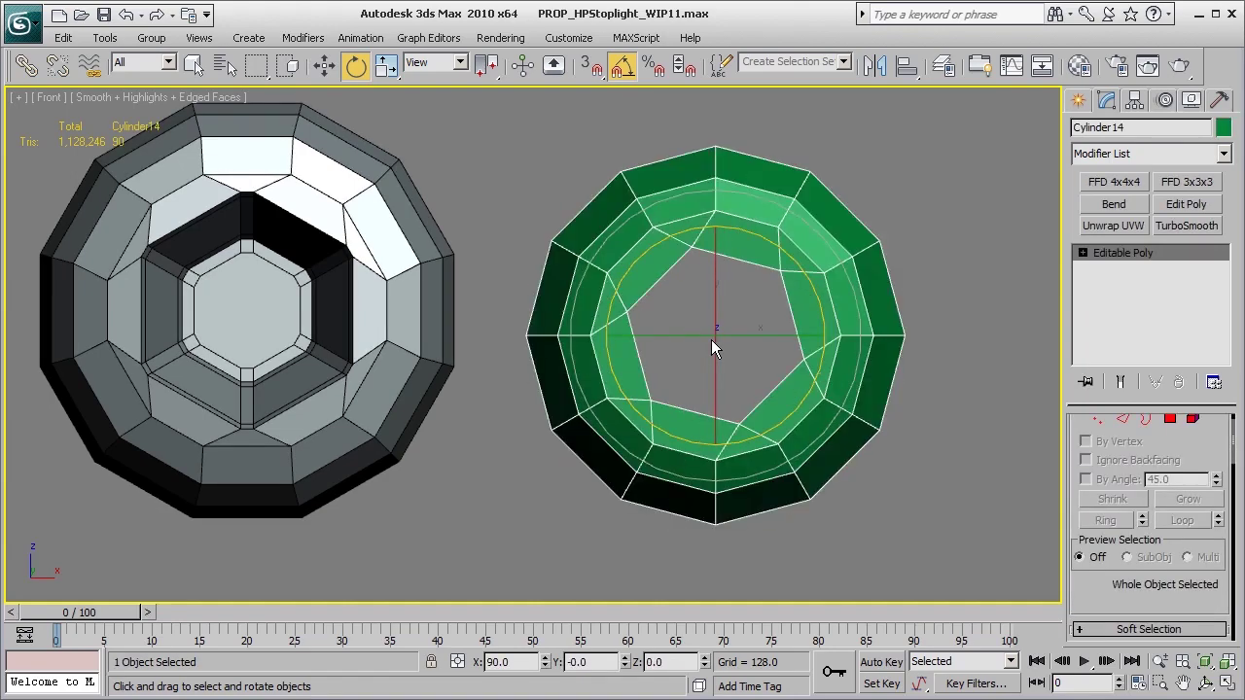
left_click(156, 14)
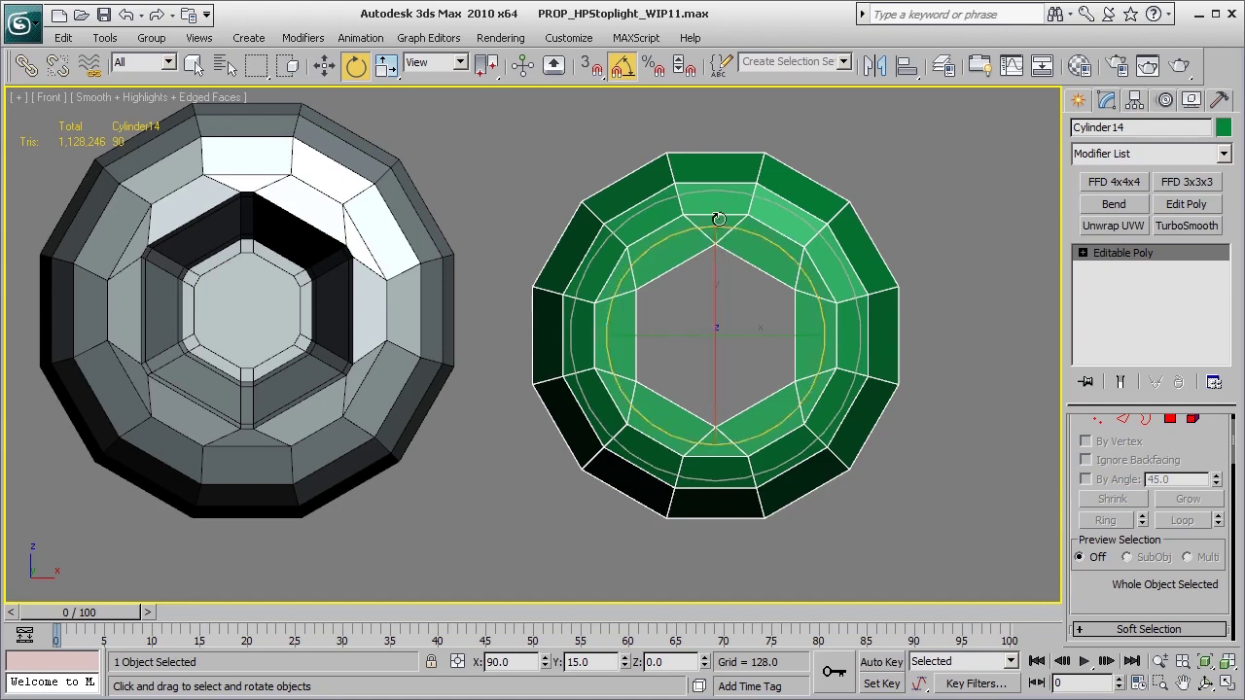
Step: Scale the whole ring up slightly and uniformly, closer to the size of the grey bolt head
key("r")
left_click_drag(723, 314, 753, 278)
key("w")
middle_click_drag(726, 323, 683, 355)
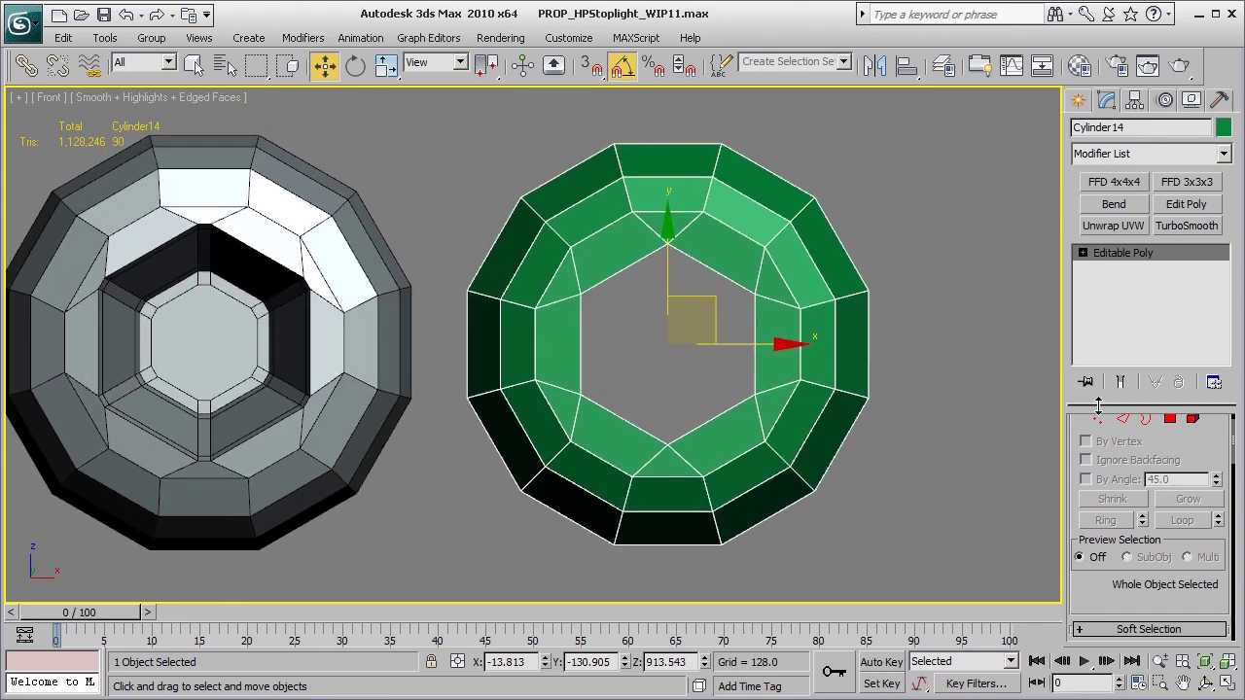
Step: Extend the hexagonal inner border backward along Y into the ring to form the socket walls
left_click(1146, 420)
key("p")
key("z")
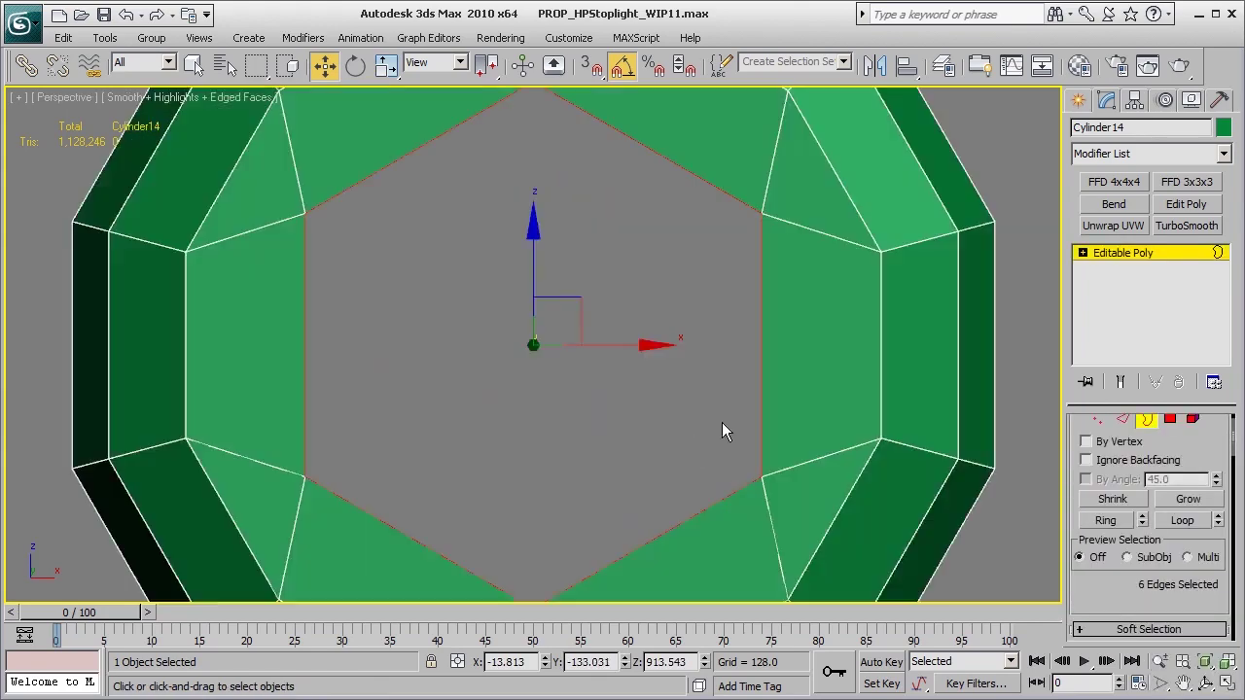
scroll(595, 392, "down", 8)
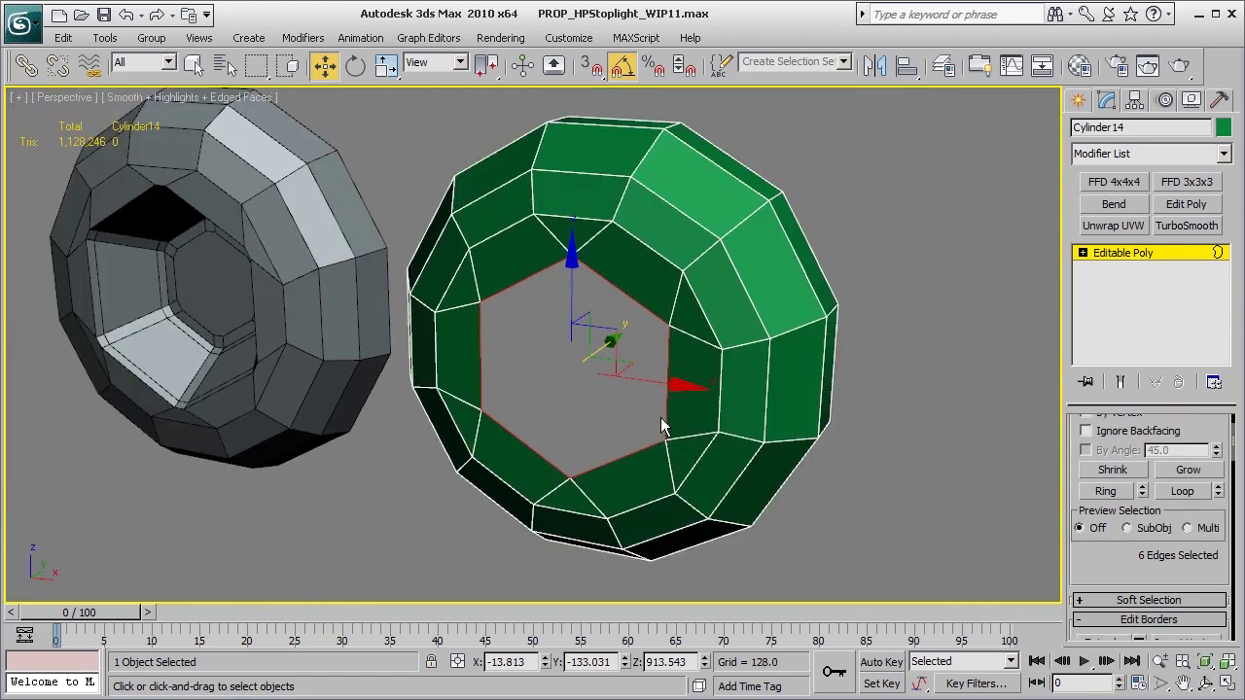
mouse_move(660, 417)
middle_mouse_down("alt")
mouse_move(635, 418)
mouse_move(651, 436)
middle_mouse_up("alt")
scroll(636, 420, "up", 3)
left_click_drag(650, 352, 745, 328, "shift")
middle_click_drag(626, 424, 711, 416, "alt")
Step: Scale the socket's rear hexagonal border uniformly inward, and move it forward along Y to about -132.237
key("r")
left_click_drag(692, 331, 701, 348)
middle_click_drag(701, 348, 602, 446, "alt")
middle_click_drag(831, 448, 727, 390, "alt")
scroll(681, 417, "up", 3)
key("w")
left_click_drag(744, 303, 727, 316)
scroll(583, 419, "down", 2)
middle_click_drag(538, 442, 554, 422, "alt")
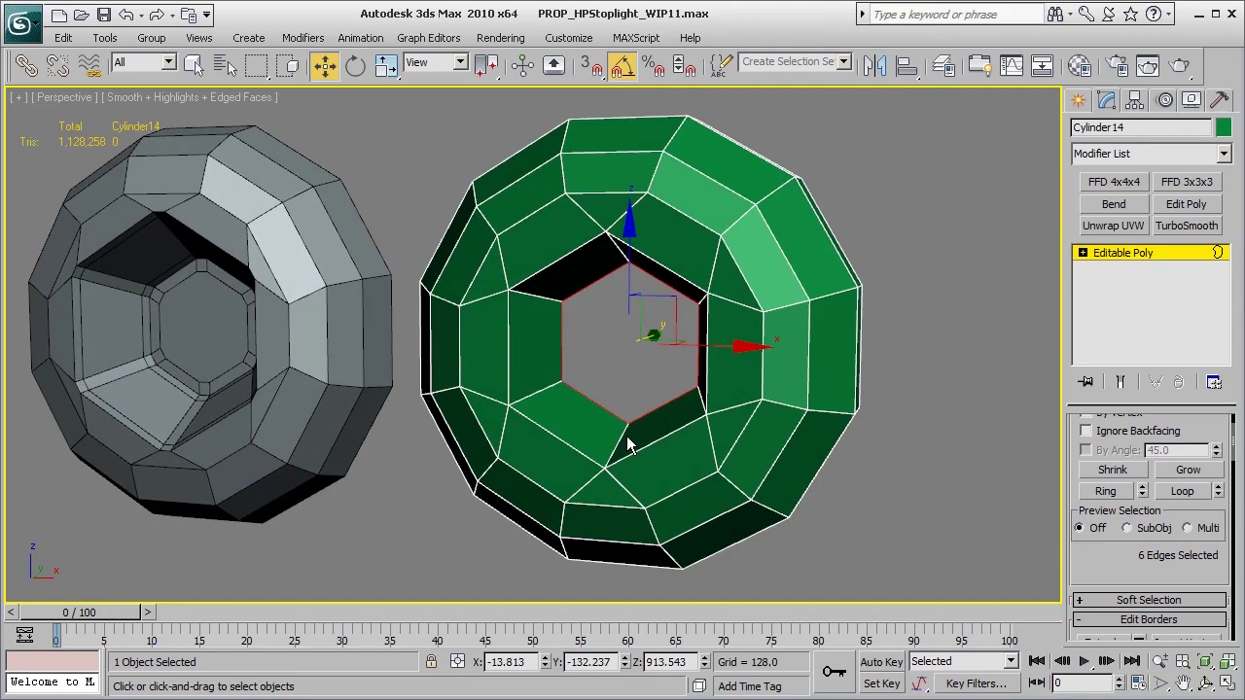
Step: Cap the hexagonal border at the back of the socket with a polygon
middle_click_drag(632, 459, 565, 460, "alt")
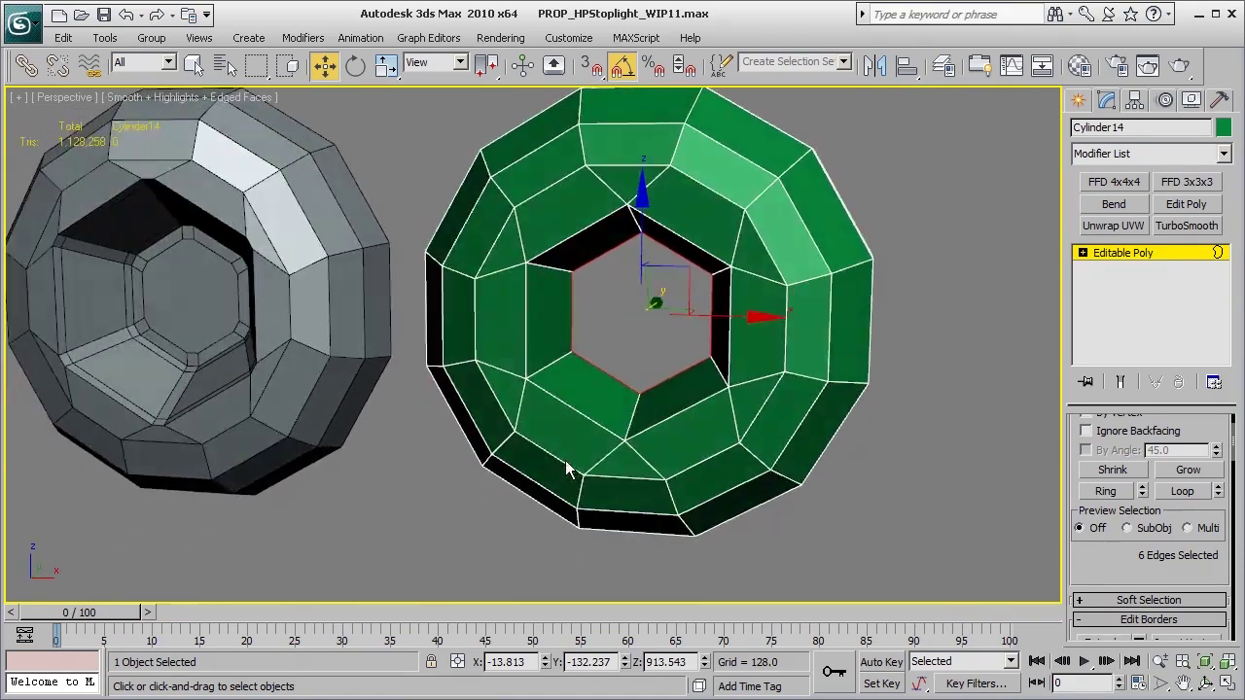
middle_click_drag(767, 402, 954, 370, "alt")
scroll(758, 379, "up", 3)
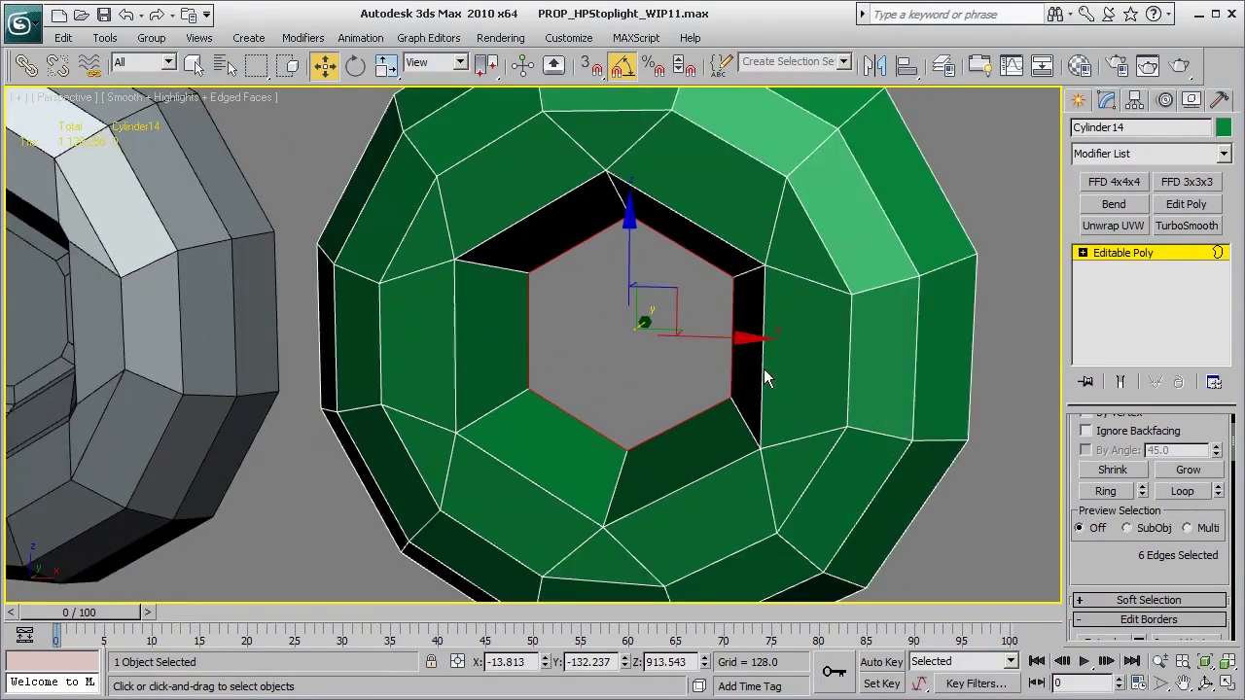
right_click(808, 294)
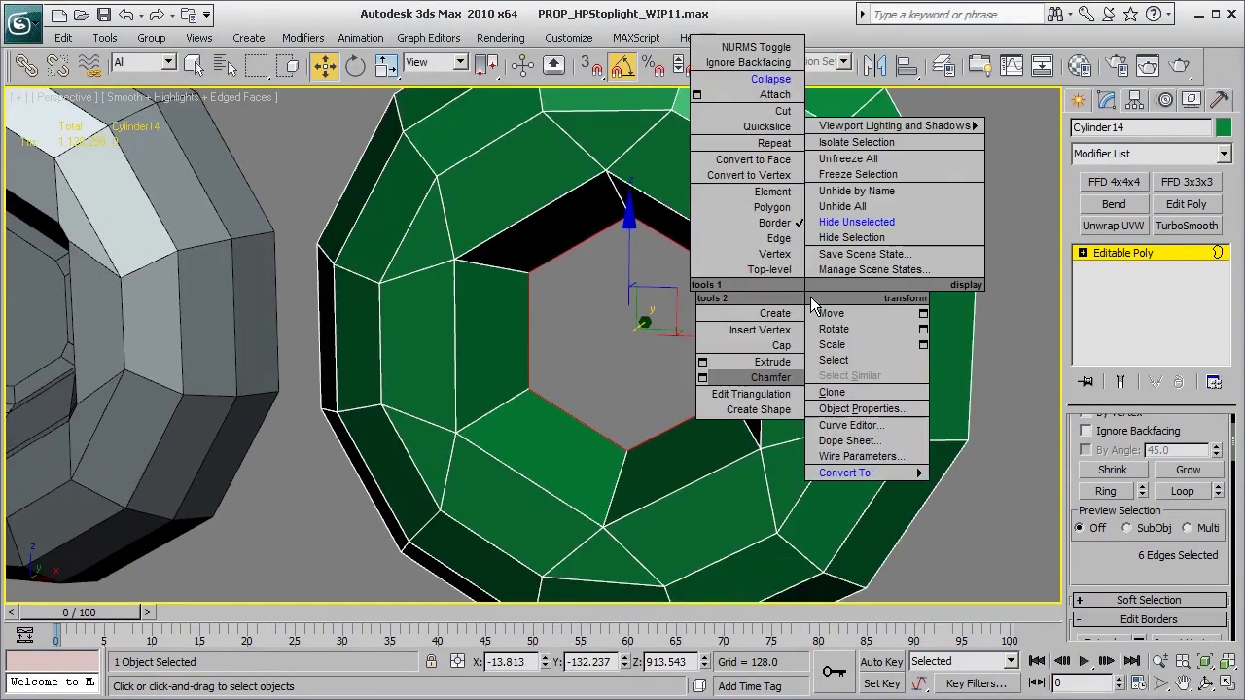
left_click(771, 346)
middle_click_drag(639, 494, 678, 496, "alt")
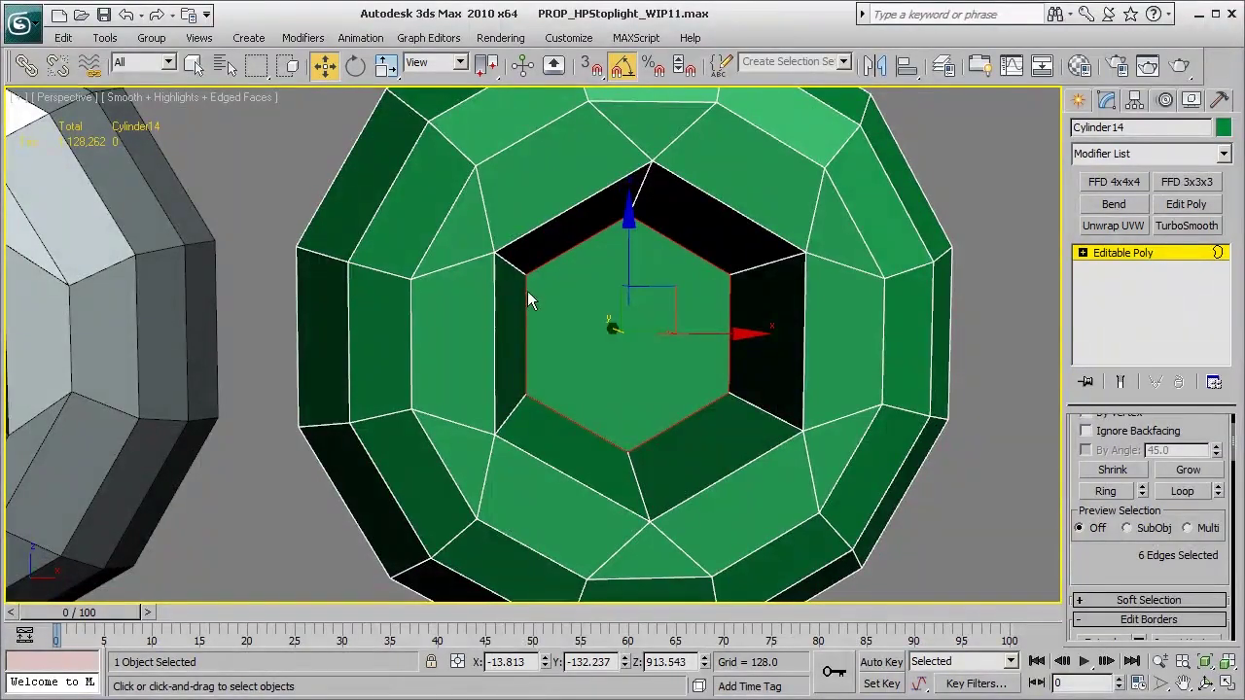
Step: Chamfer the ring of six corner edges running along the socket walls by 0.06 with one segment
left_click(193, 65)
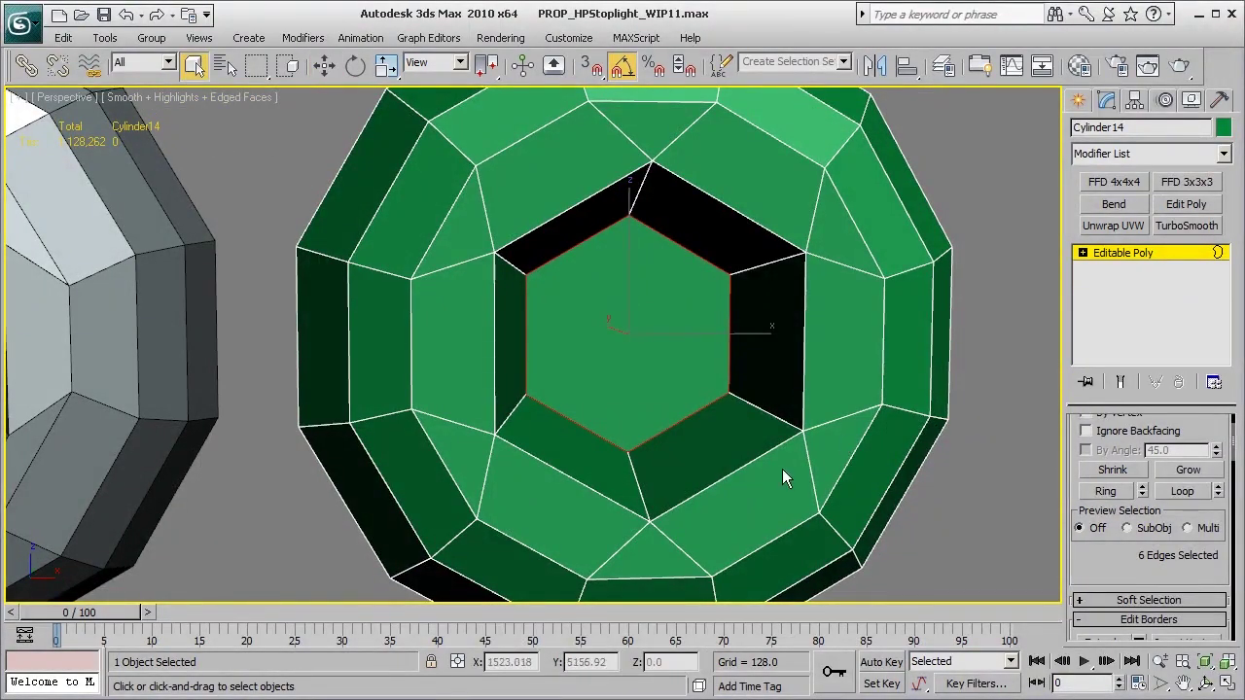
scroll(708, 438, "down", 3)
middle_click_drag(708, 438, 572, 397, "alt")
scroll(623, 423, "up", 4)
key("2")
left_click(508, 287)
key("alt+r")
middle_click_drag(628, 540, 688, 550, "alt")
middle_click_drag(544, 473, 776, 478)
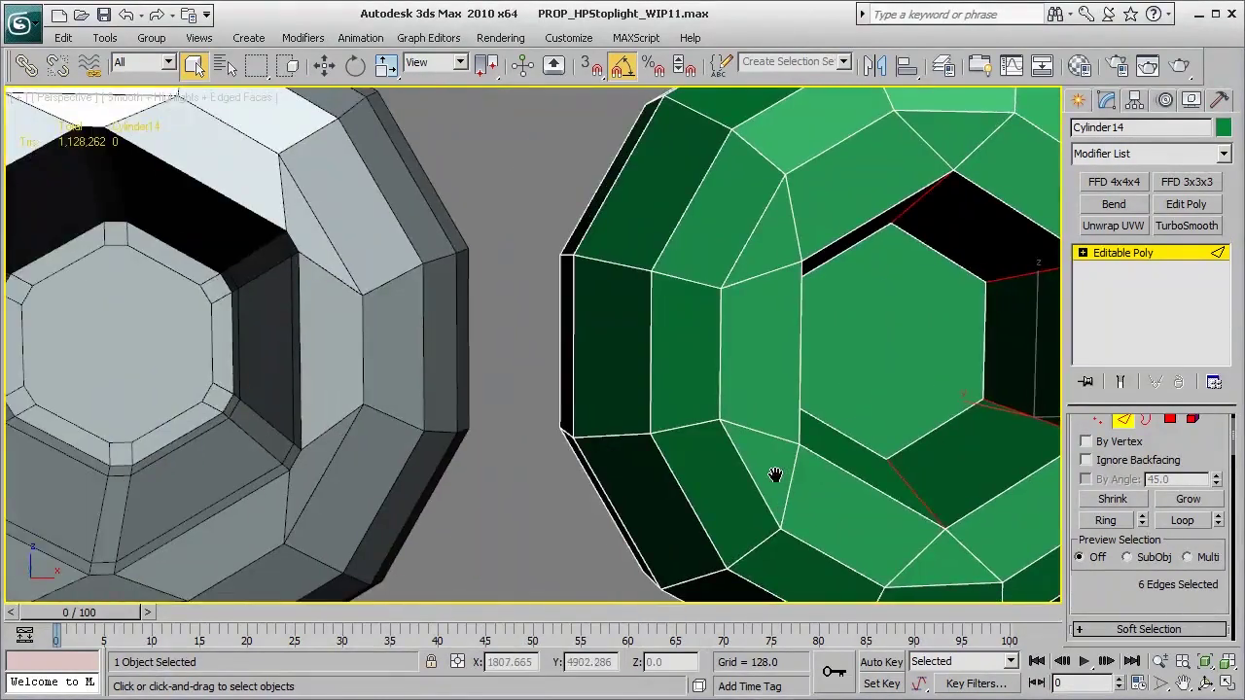
scroll(828, 478, "down", 2)
middle_click_drag(553, 488, 326, 465, "alt")
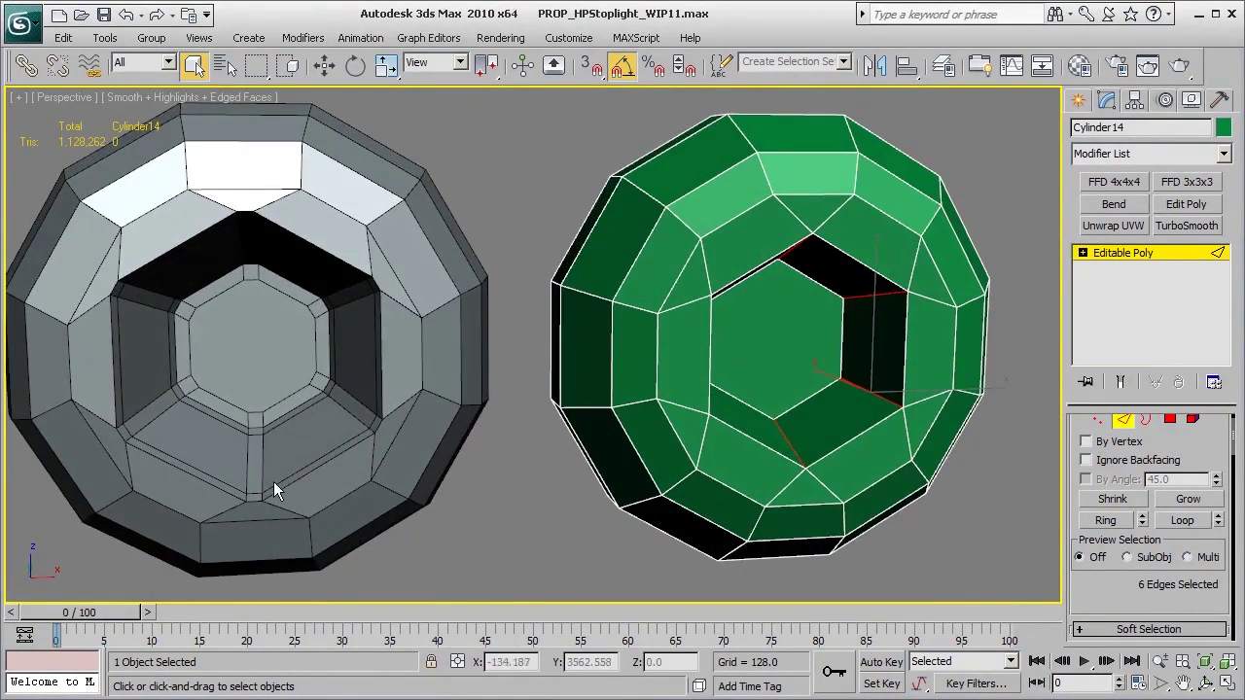
middle_click_drag(692, 504, 750, 467, "alt")
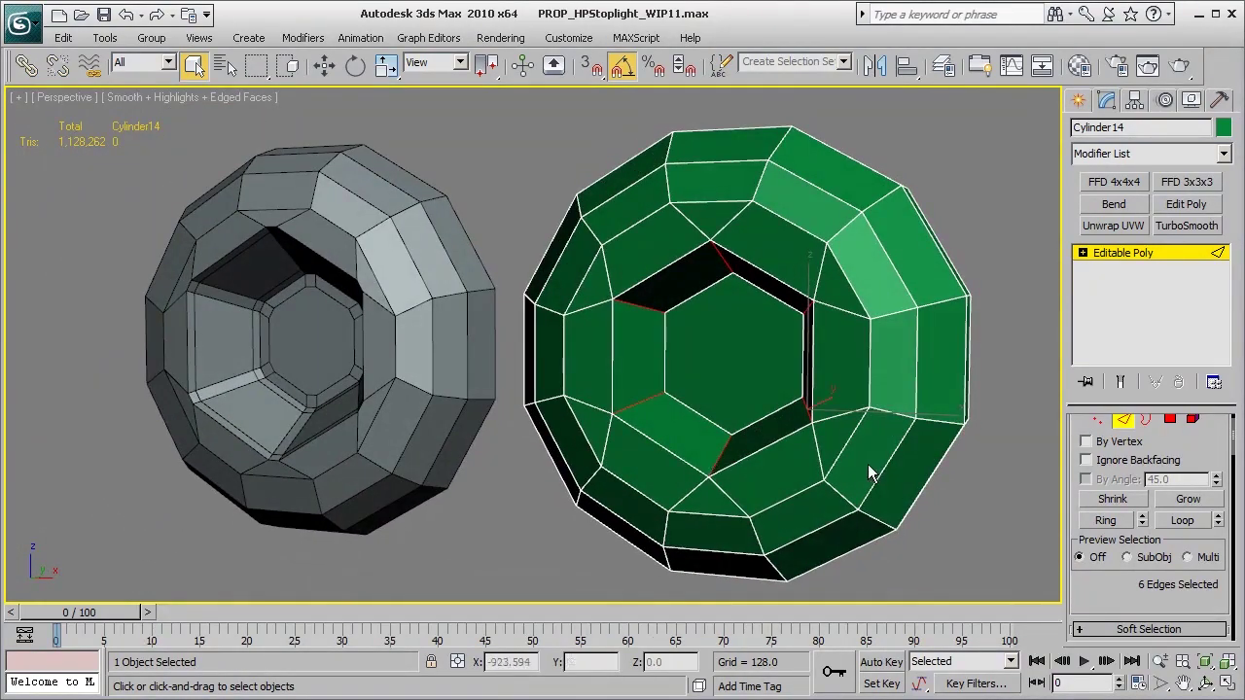
scroll(686, 404, "up", 5)
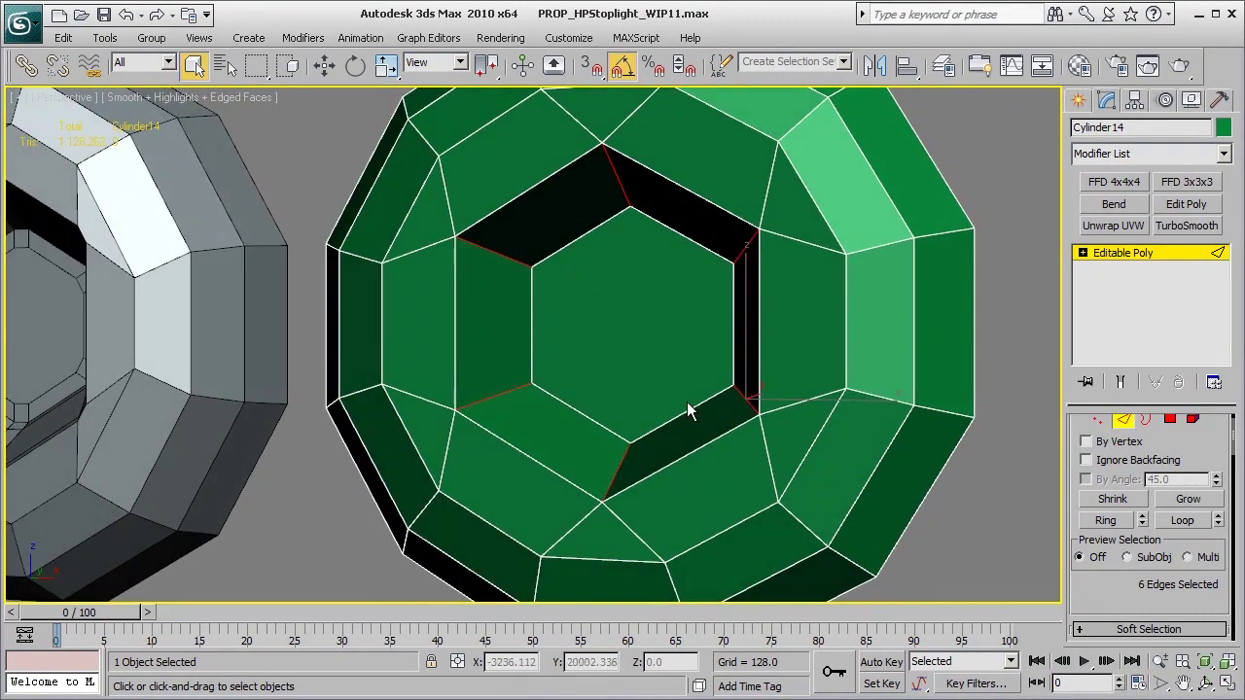
middle_click_drag(681, 486, 683, 456)
right_click(792, 430)
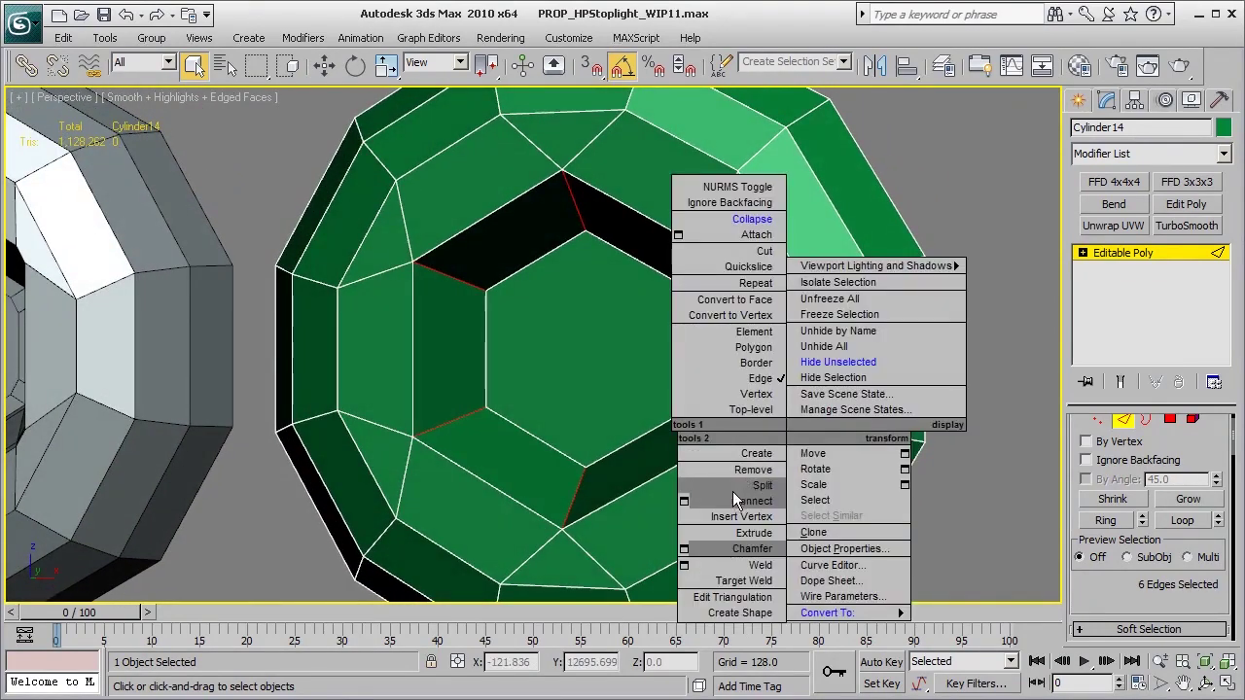
left_click(683, 548)
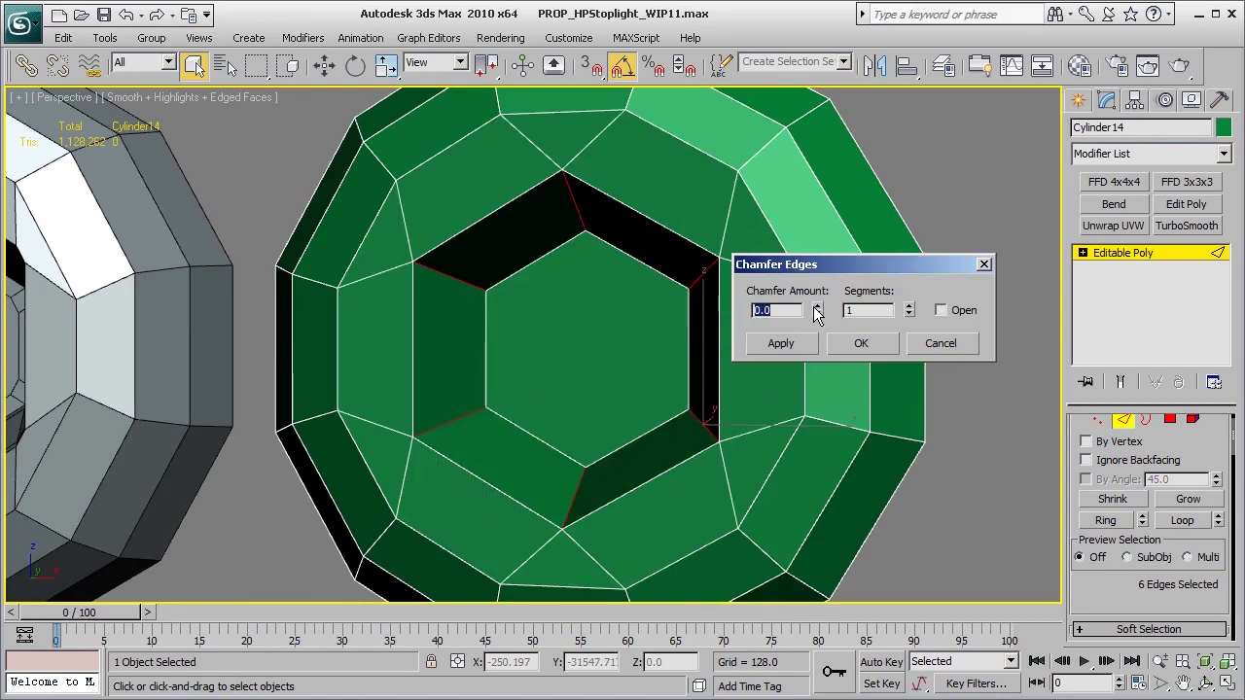
mouse_move(820, 305)
left_mouse_down()
mouse_move(821, 294)
mouse_move(819, 315)
left_mouse_up()
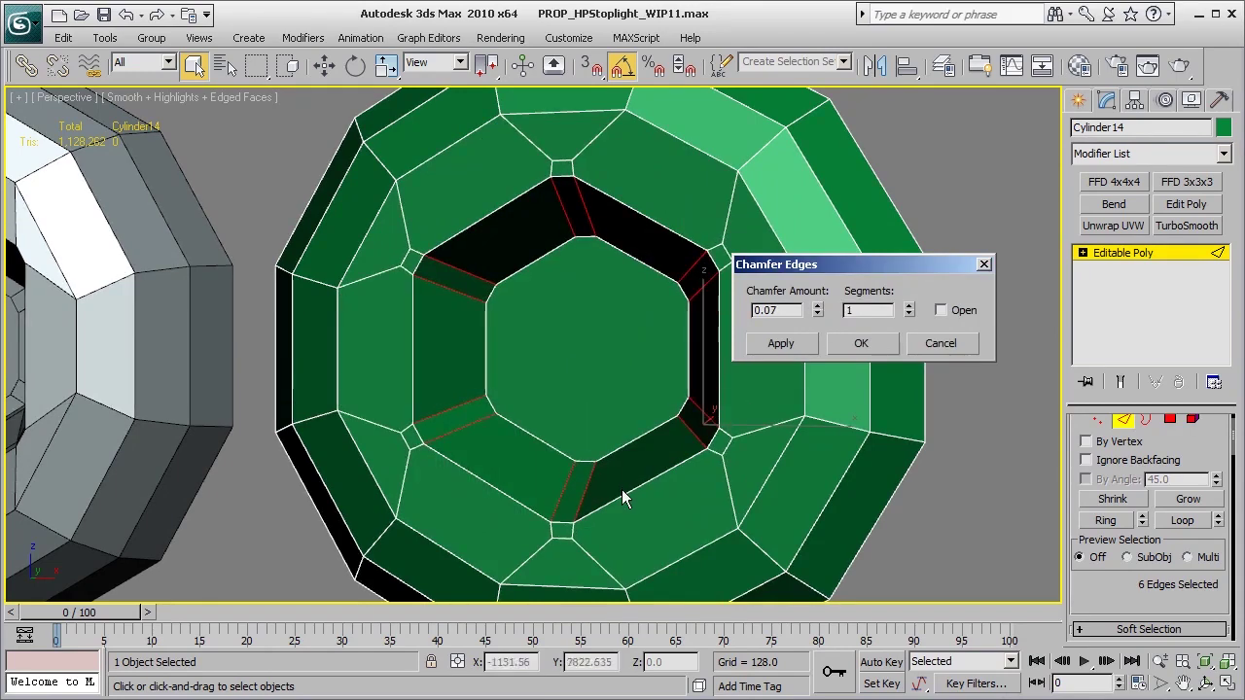
left_click(818, 315)
middle_click_drag(311, 489, 493, 475)
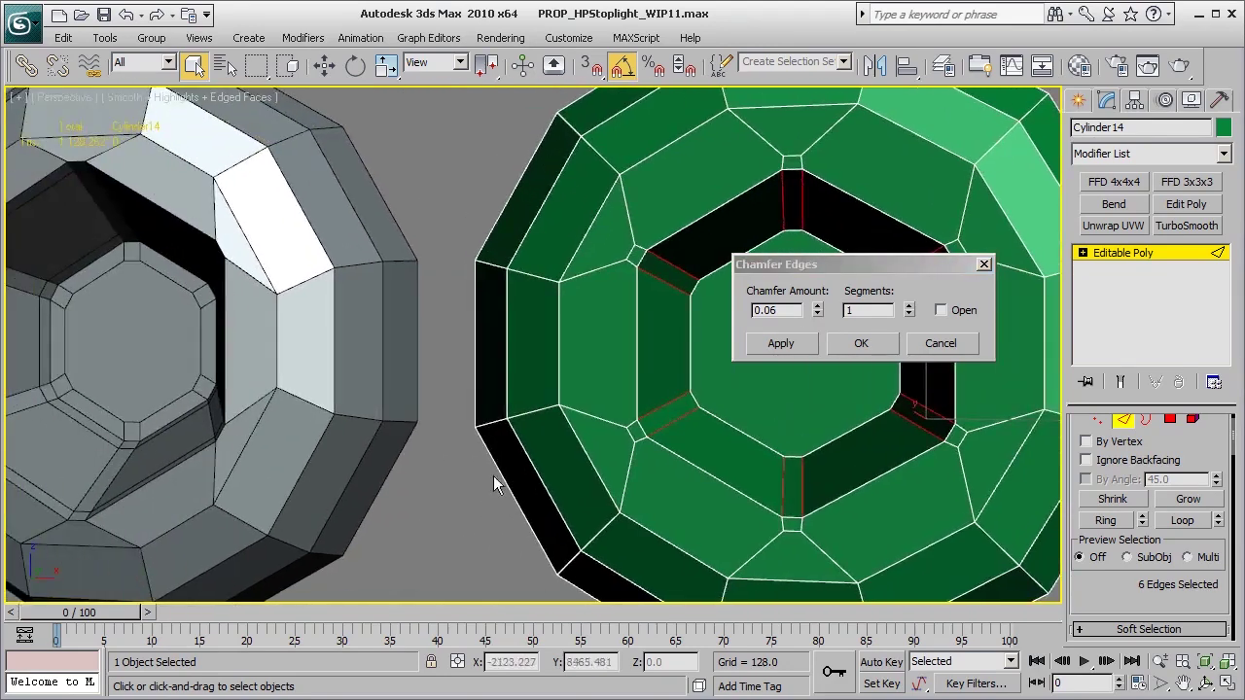
middle_click_drag(647, 402, 567, 428)
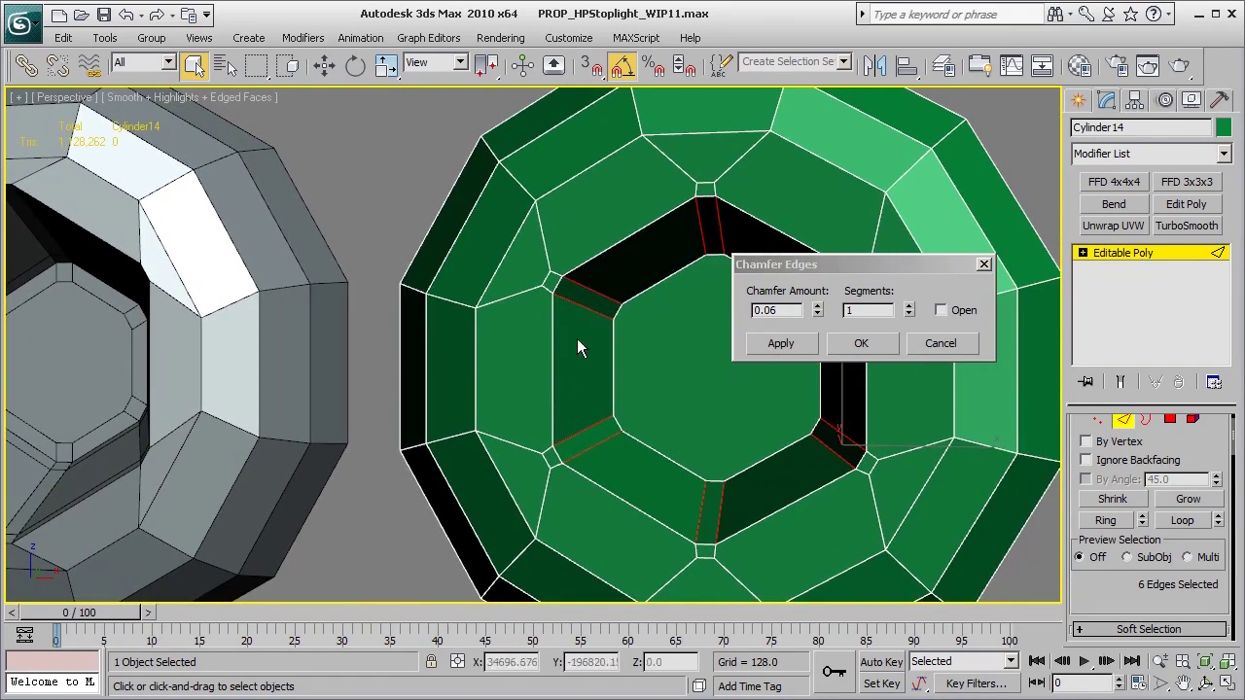
middle_click_drag(659, 352, 578, 350)
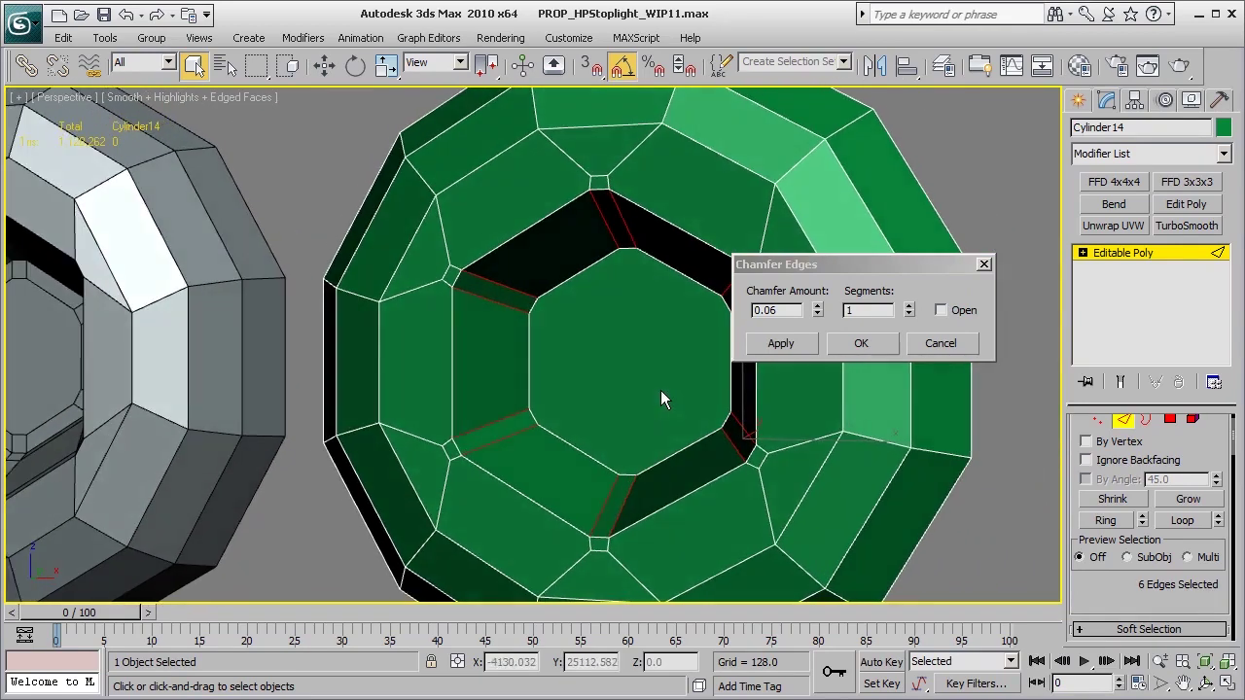
left_click(862, 343)
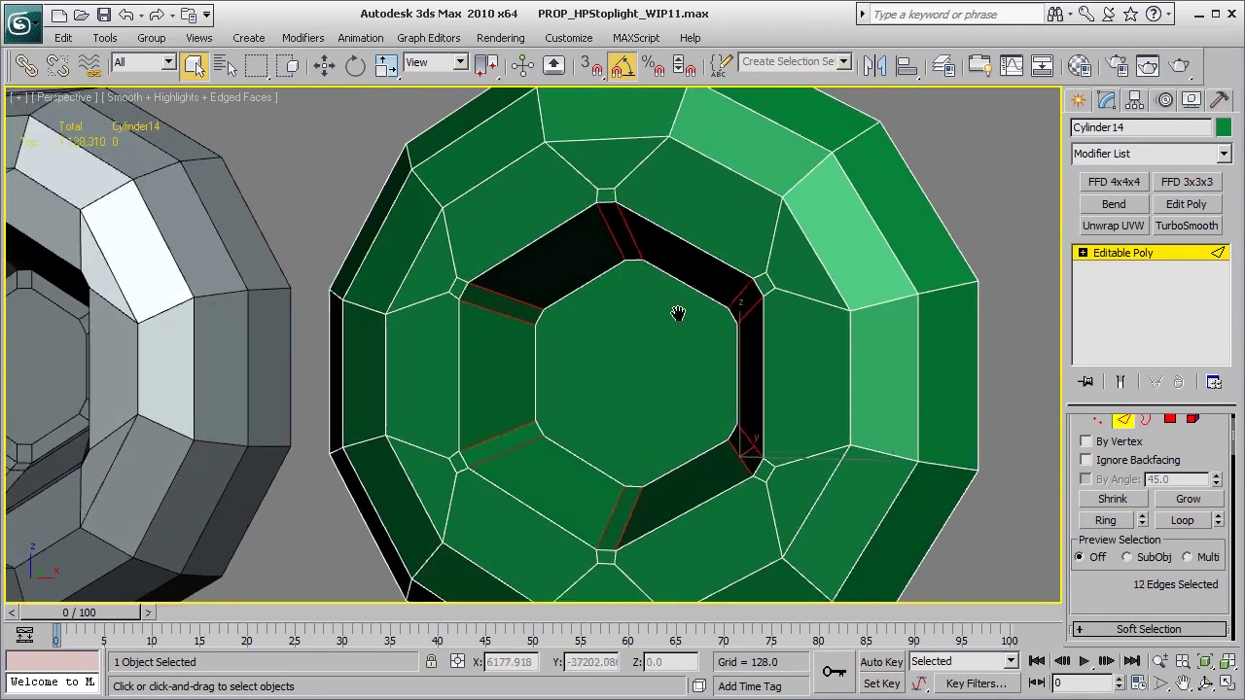
Step: Collapse the six short outer edges that the chamfer left on the ring face at the socket's corners
left_click(607, 195)
left_click(768, 285, "ctrl")
left_click(771, 476, "ctrl")
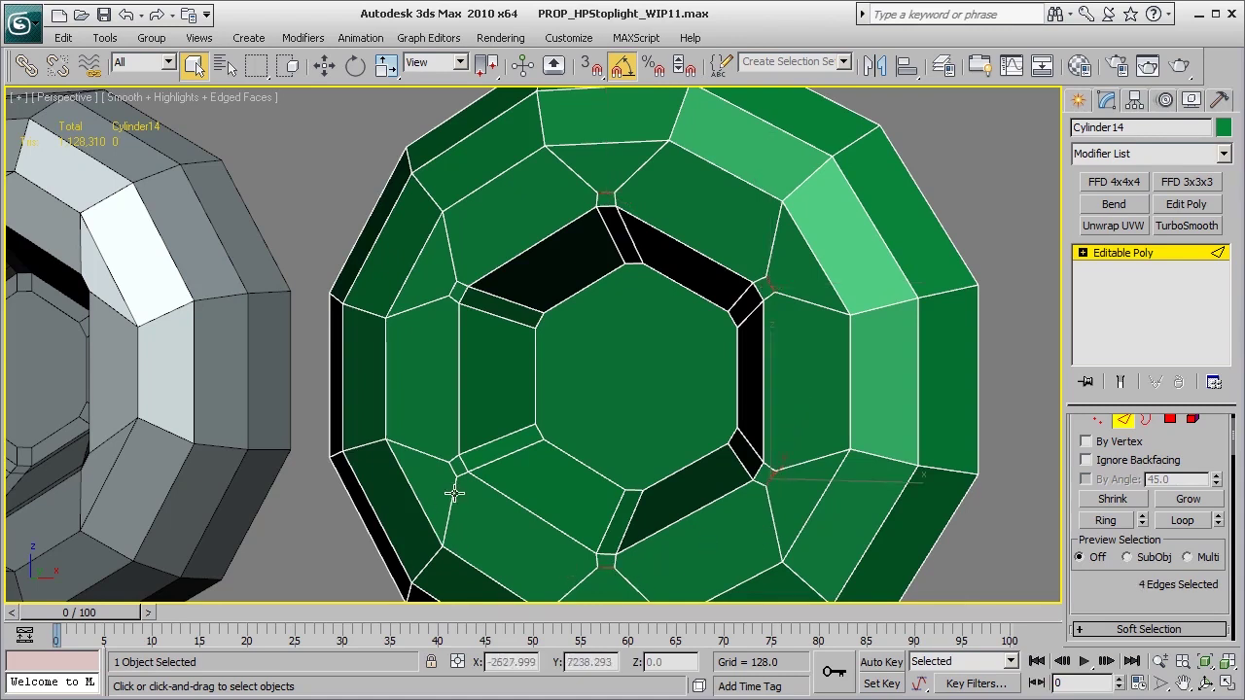
left_click(453, 287, "ctrl")
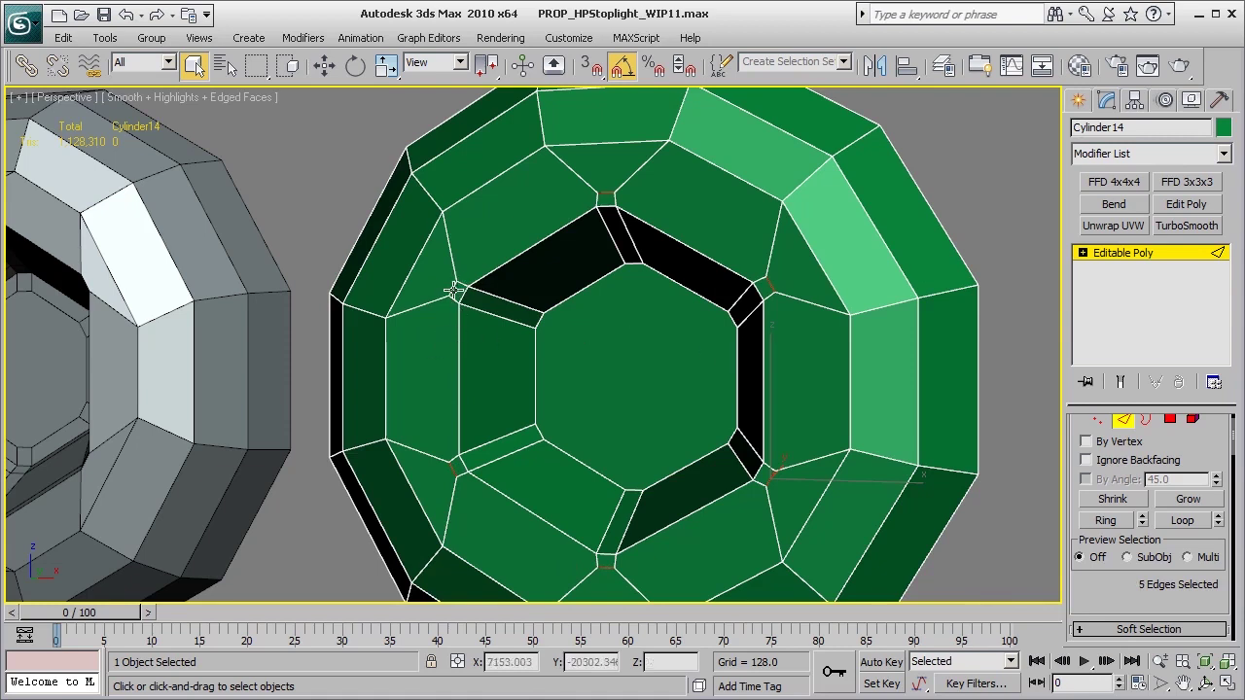
left_click(812, 352)
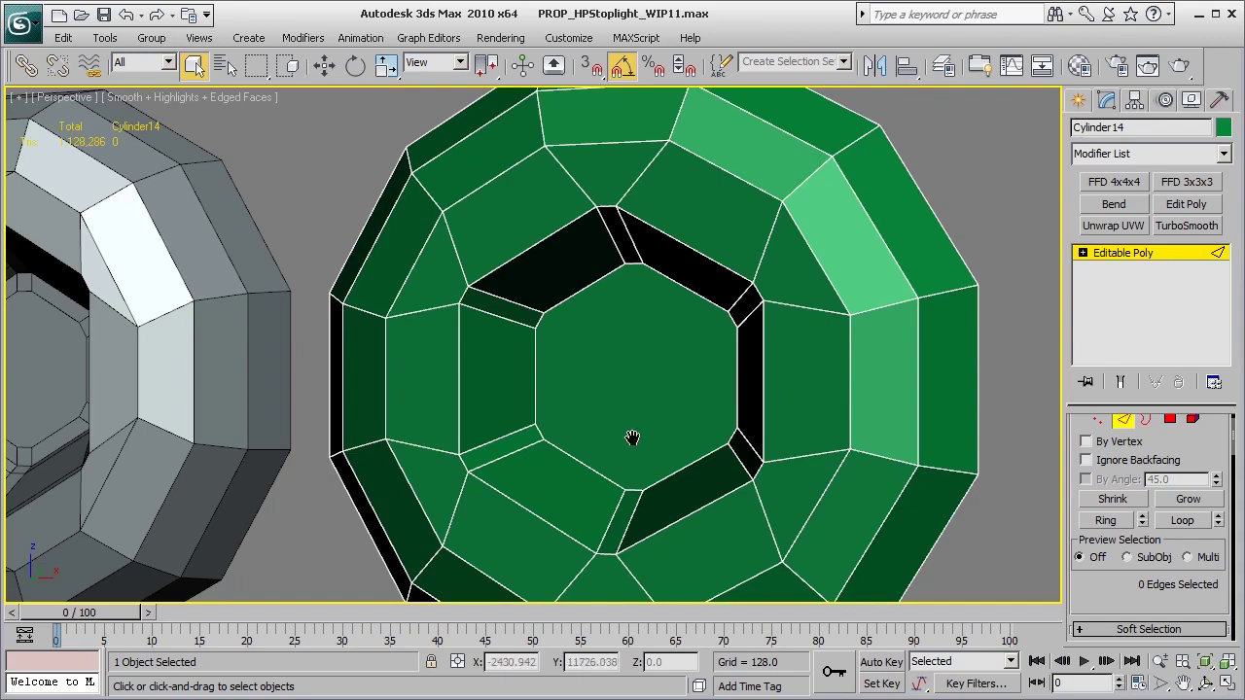
middle_click_drag(633, 439, 648, 400)
Step: Apply TurboSmooth with 3 iterations to the green bolt head, and view it with the edge display off
left_click(1123, 250)
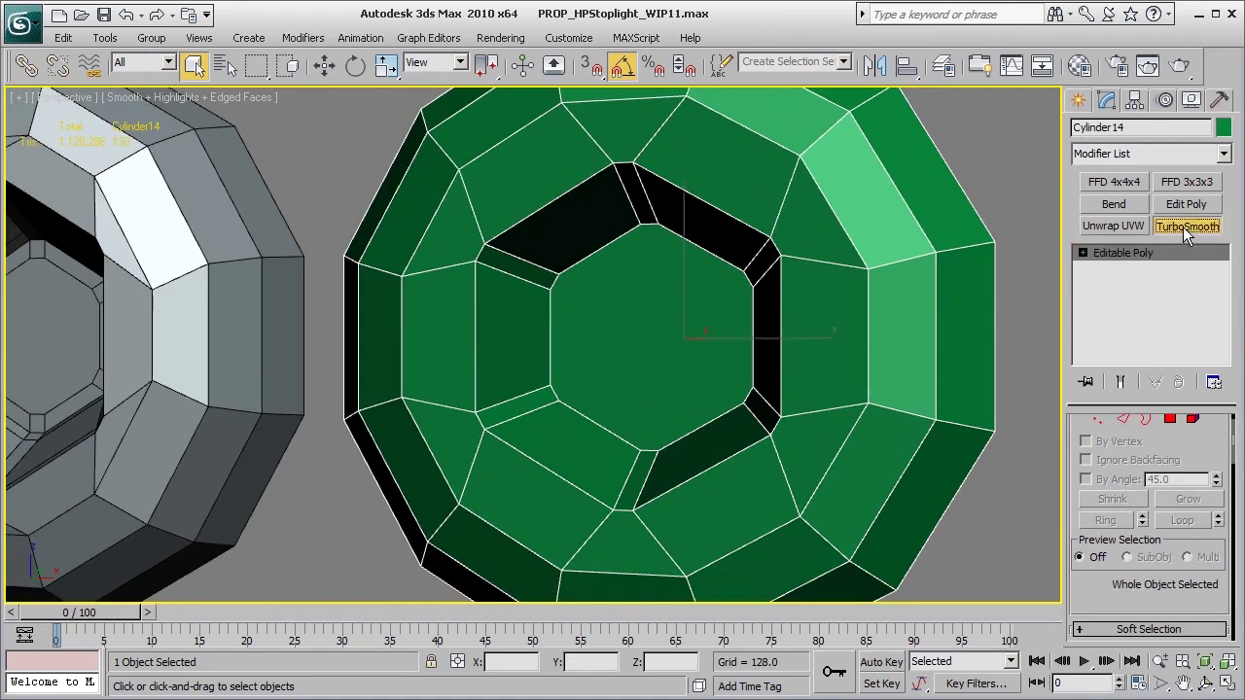
left_click(1184, 225)
left_click(1213, 454)
left_click(1213, 453)
middle_click_drag(790, 437, 787, 444)
key("F4")
middle_click_drag(705, 445, 684, 431, "alt")
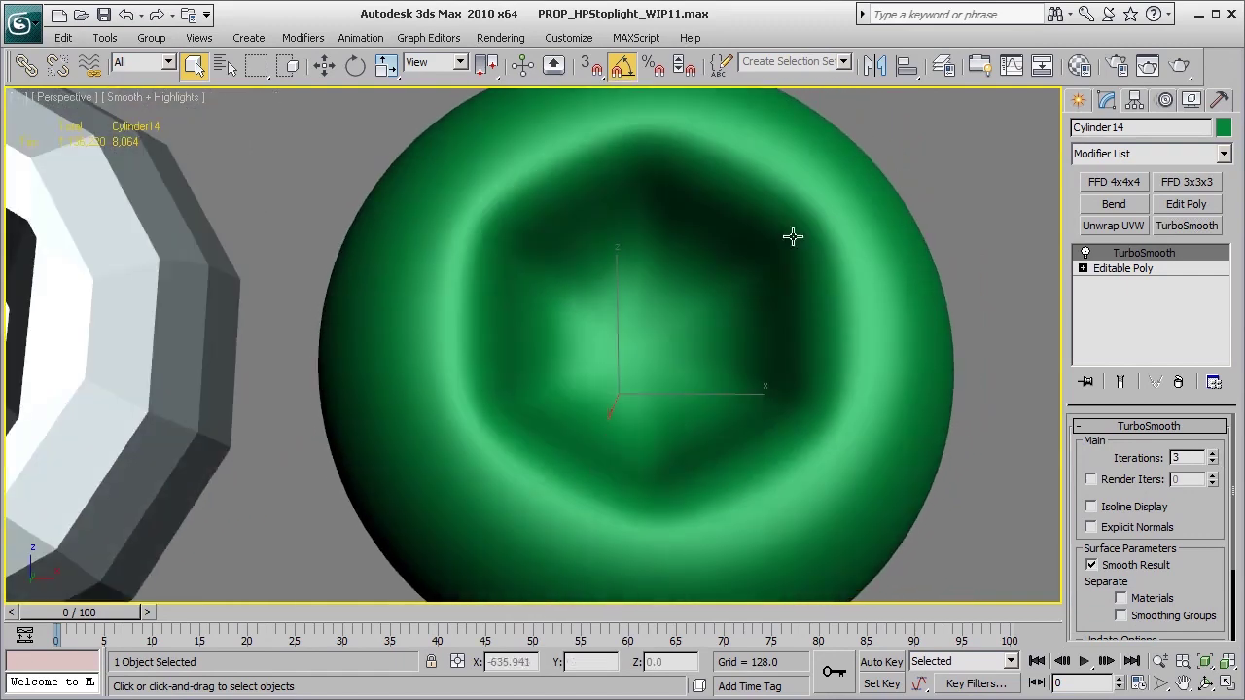
middle_click_drag(667, 422, 690, 391, "alt")
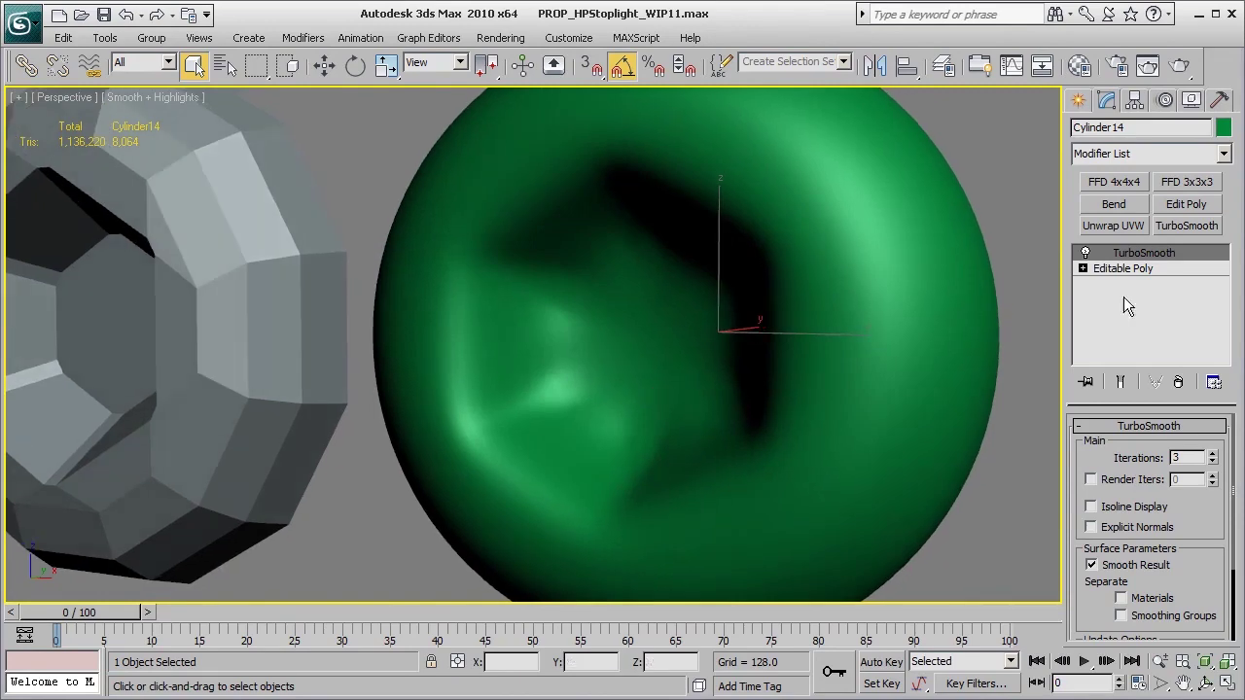
Step: Connect the ring of twelve socket-wall corner edges in the base mesh with 2 segments and a pinch of 49
left_click(1158, 270)
middle_click_drag(834, 370, 703, 368, "alt")
key("F4")
key("2")
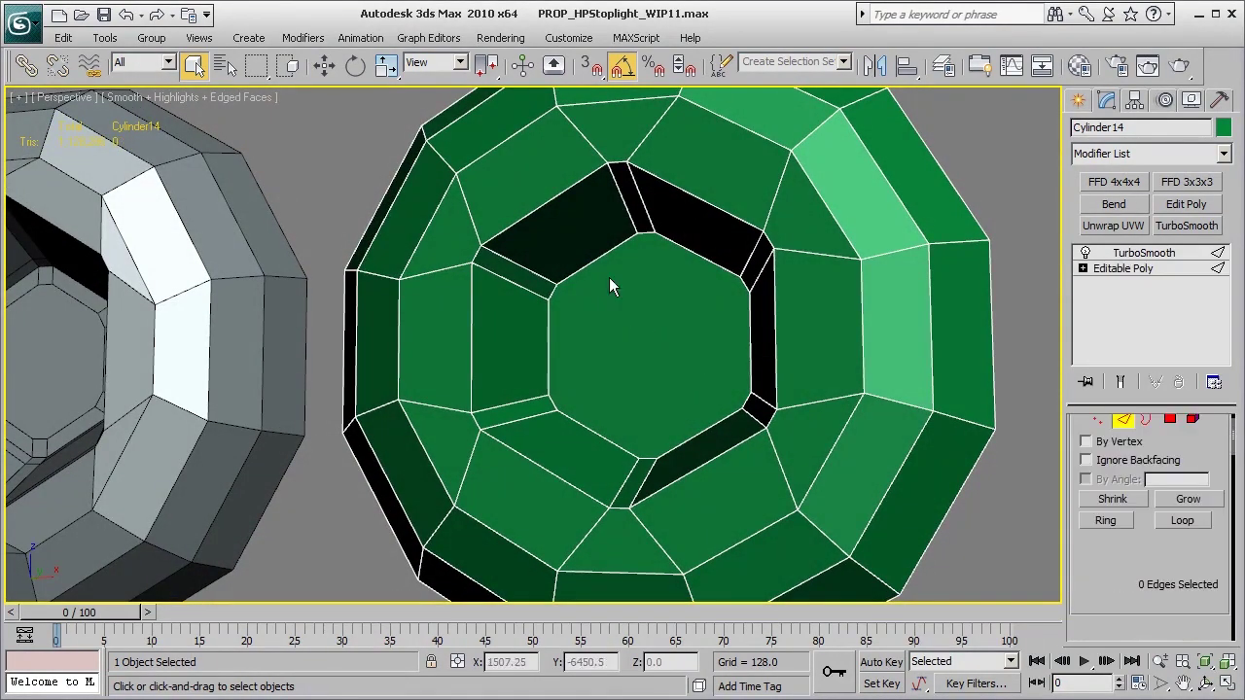
left_click(542, 276)
key("alt+r")
middle_click_drag(709, 460, 745, 461, "alt")
right_click(739, 453)
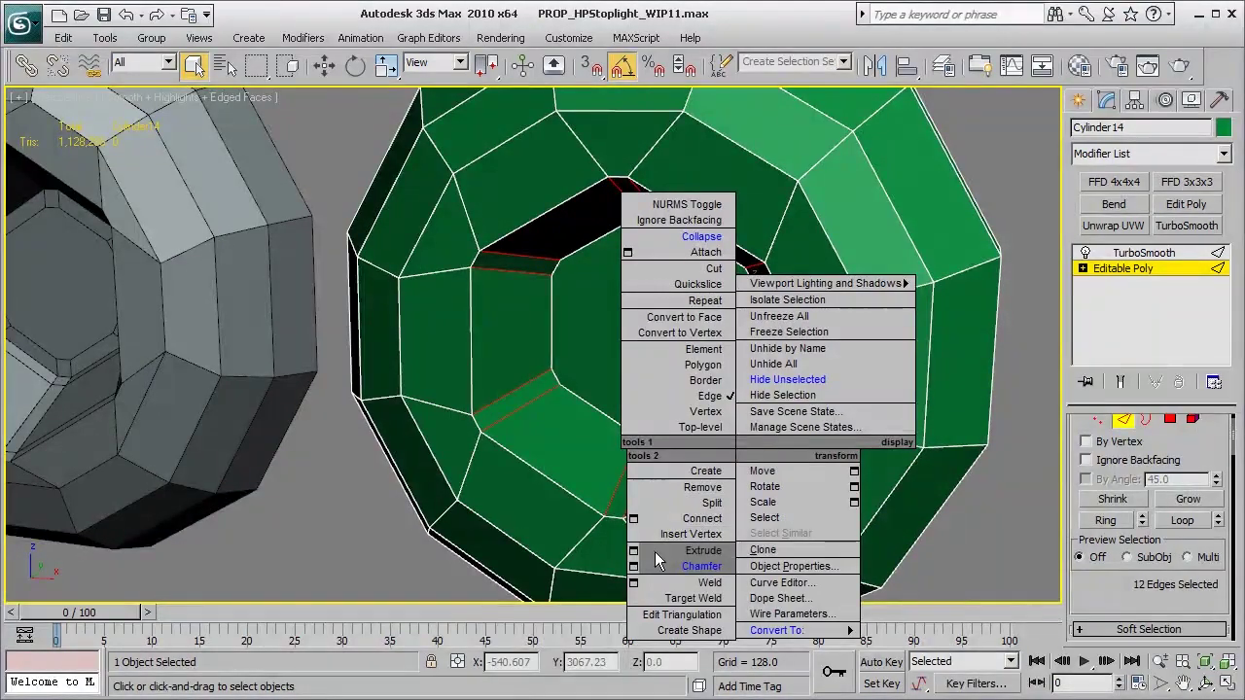
left_click(634, 519)
middle_click_drag(660, 485, 702, 450, "alt")
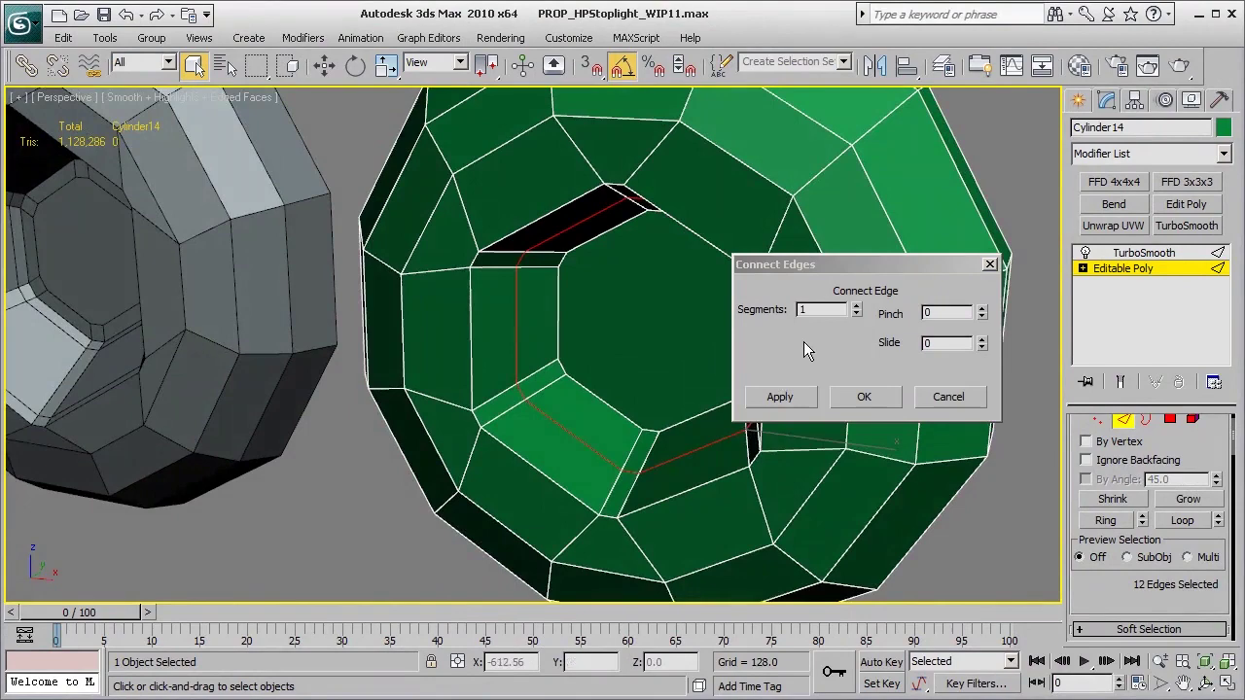
left_click(857, 308)
left_click_drag(983, 324, 987, 216)
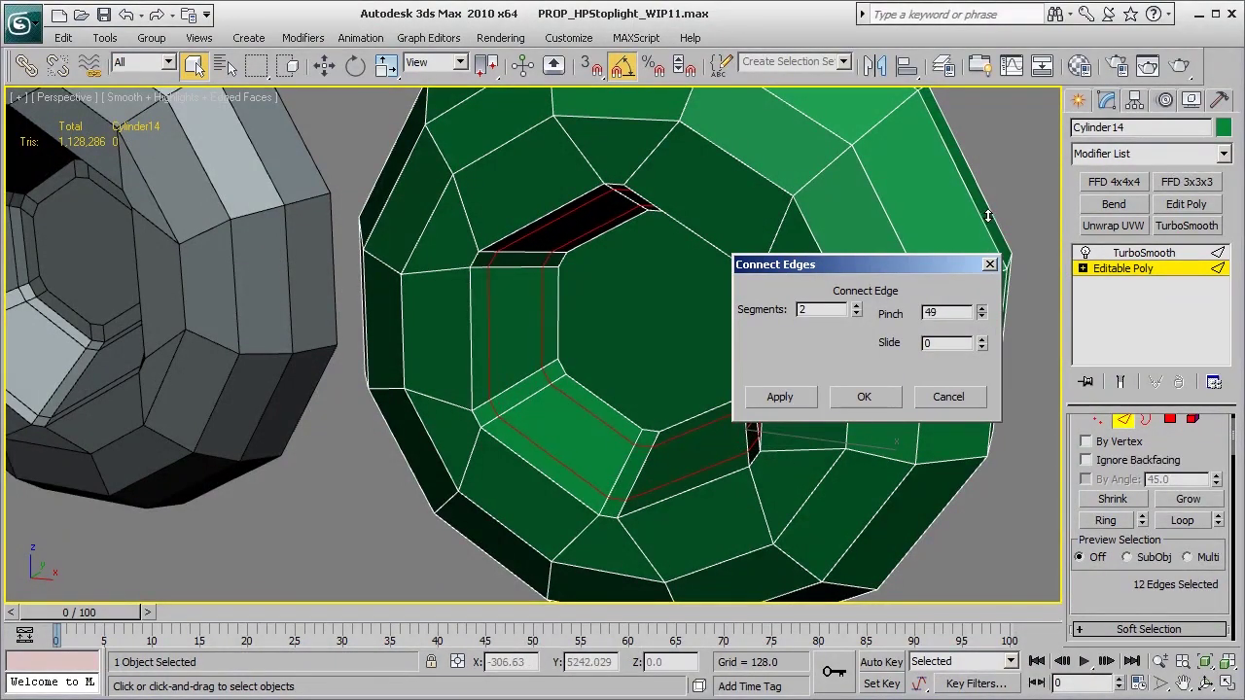
left_click(864, 396)
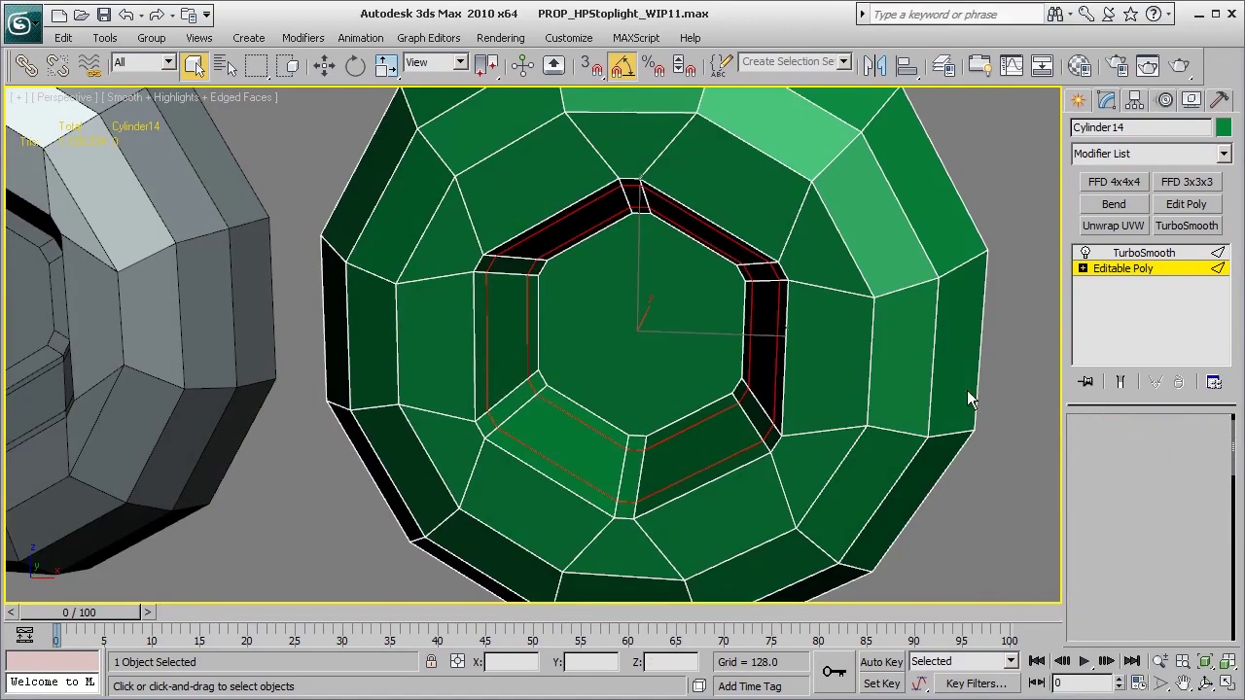
Step: Select the polygon capping the socket, and examine the bolt head's smoothed result with the edge display off
key("4")
left_click(642, 222)
middle_click_drag(642, 223, 514, 411, "alt")
scroll(567, 422, "up", 4)
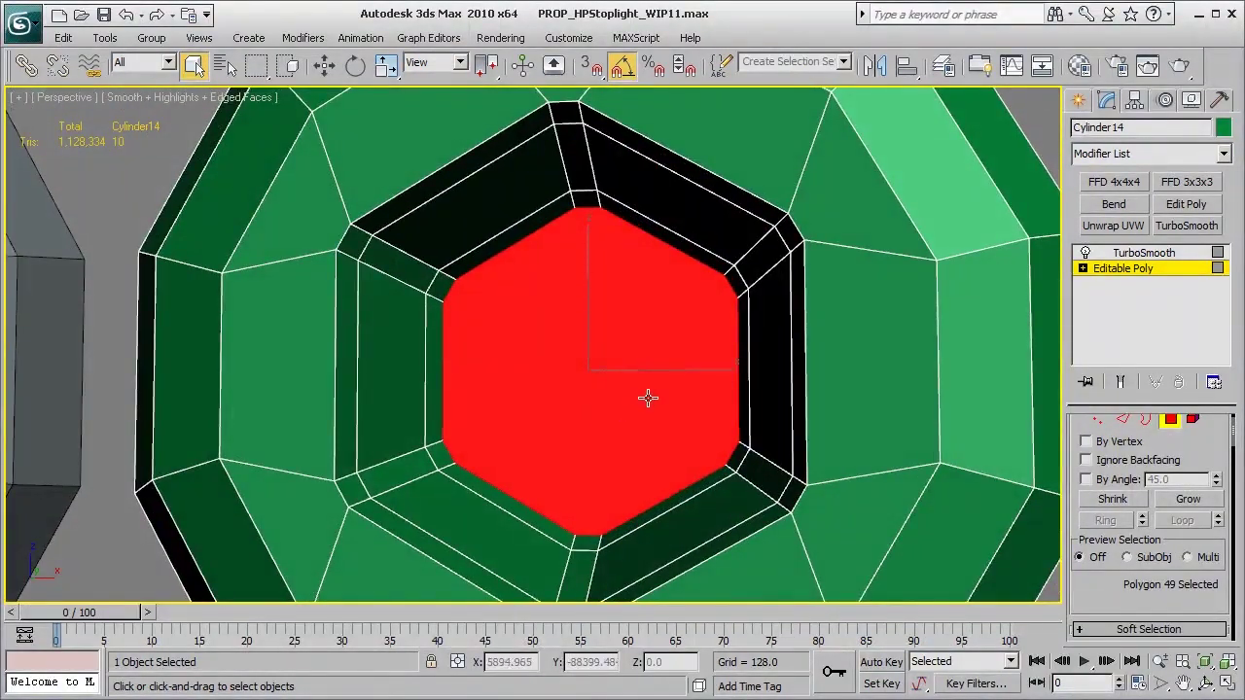
middle_click_drag(648, 397, 672, 418, "alt")
left_click(1144, 270)
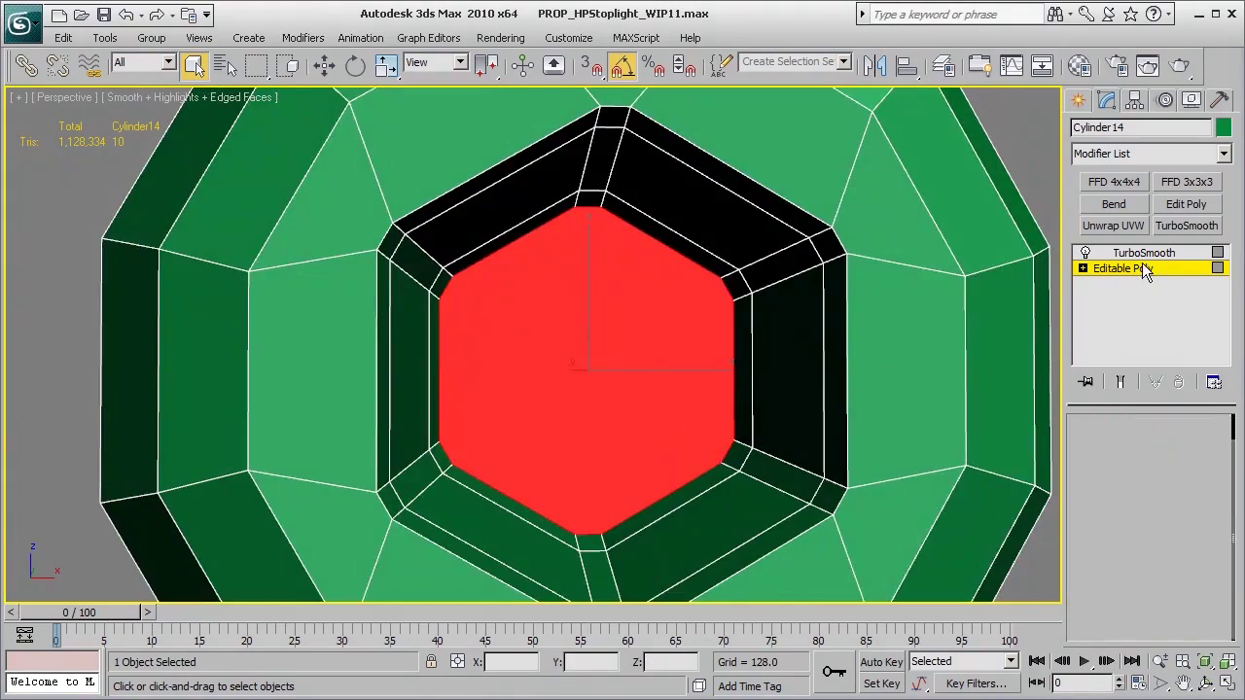
left_click(1143, 271)
left_click(1144, 253)
key("F4")
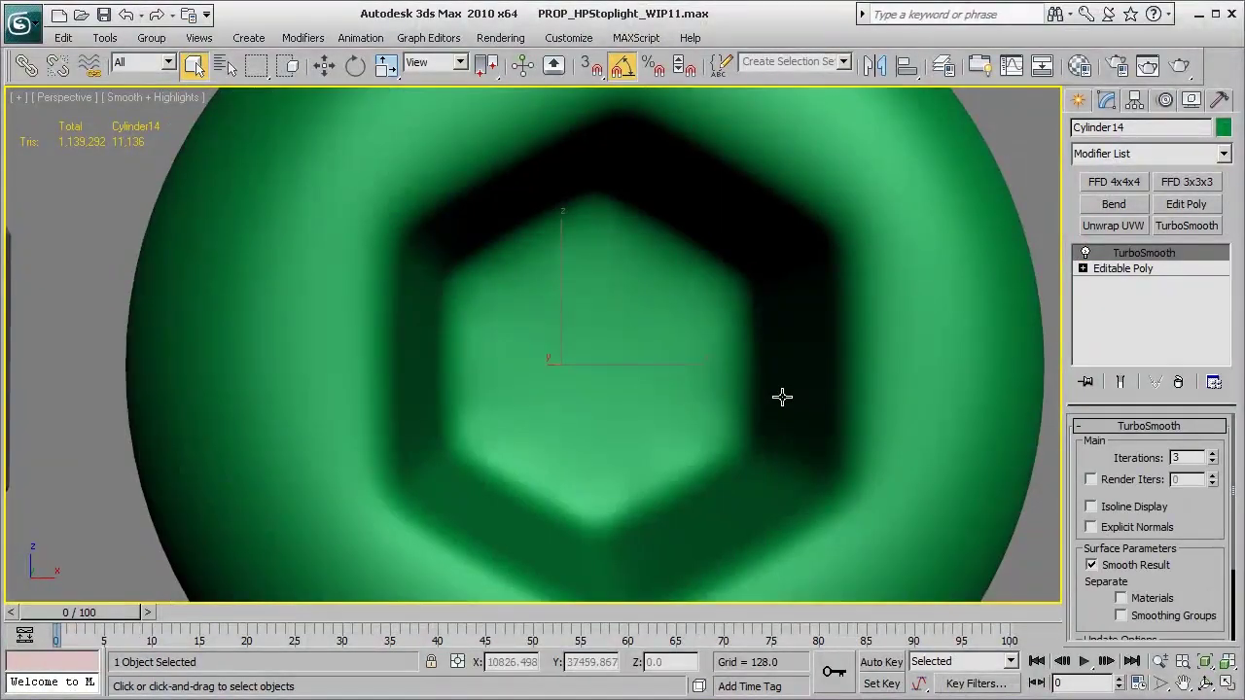
scroll(782, 397, "down", 3)
middle_click_drag(740, 394, 709, 398, "alt")
scroll(720, 403, "up", 1)
Step: Inset the polygon capping the socket as a group by 0.08
left_click(1123, 272)
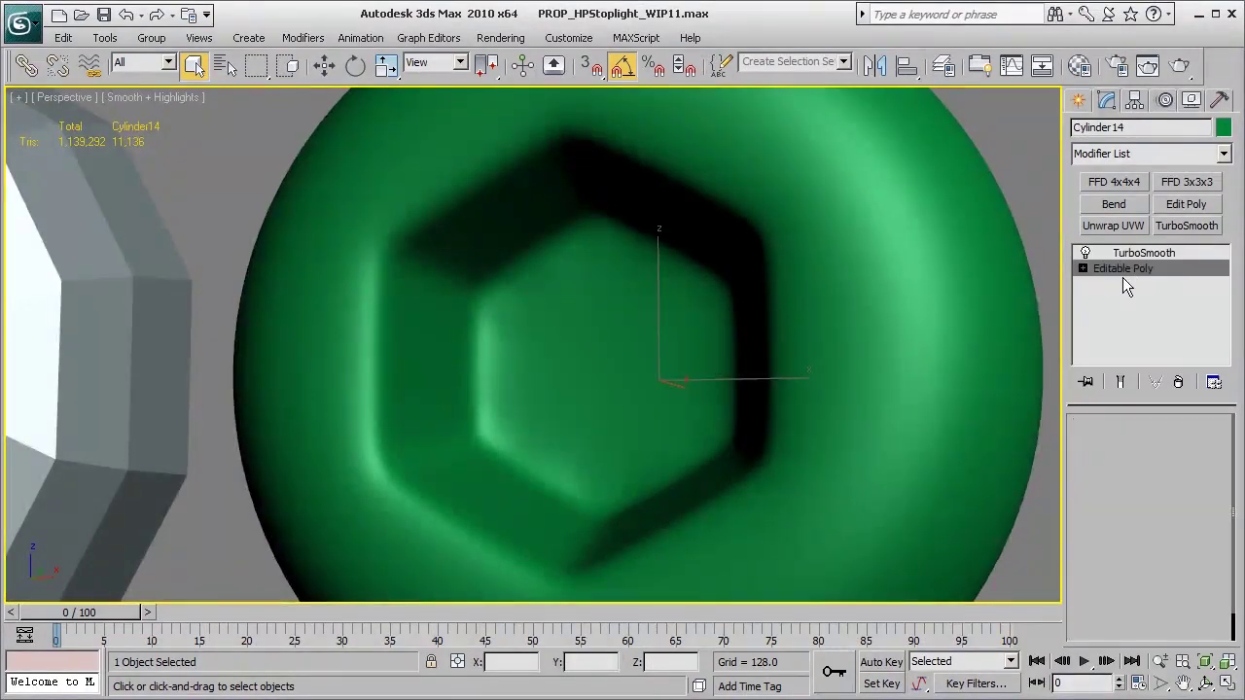
key("F4")
left_click(1169, 418)
left_click(696, 428)
right_click(790, 374)
left_click(677, 465)
right_click(959, 313)
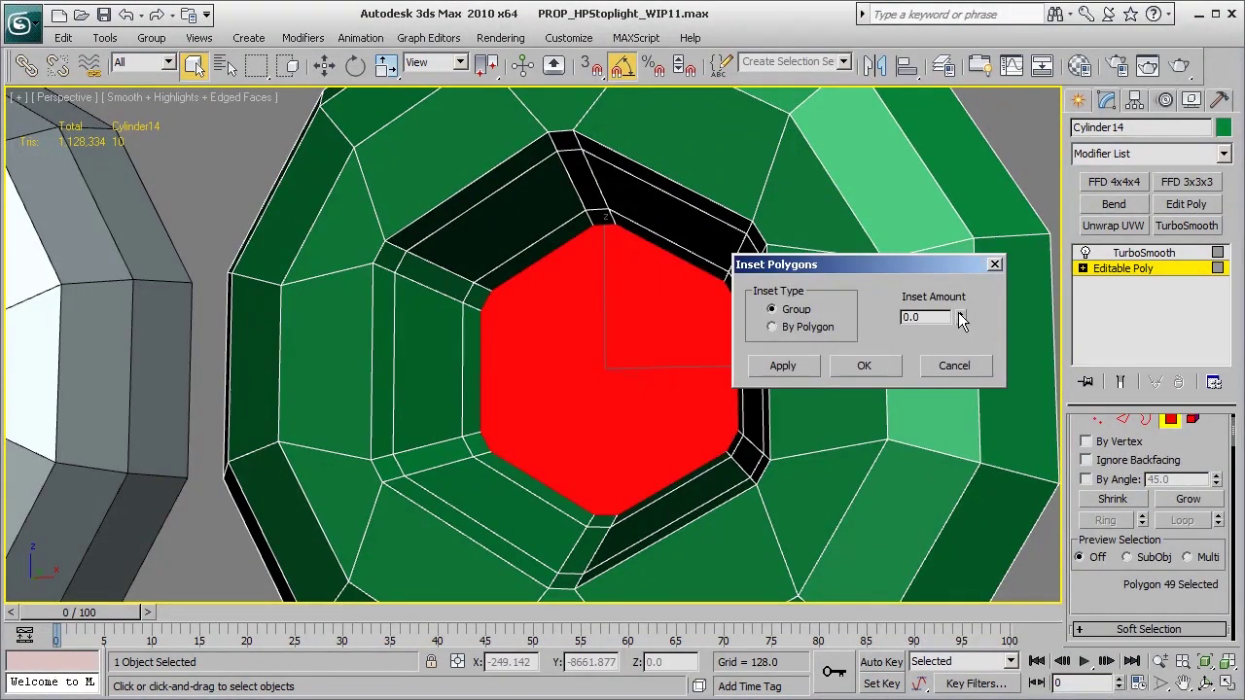
left_click_drag(961, 314, 960, 295)
left_click(961, 321)
left_click(961, 321)
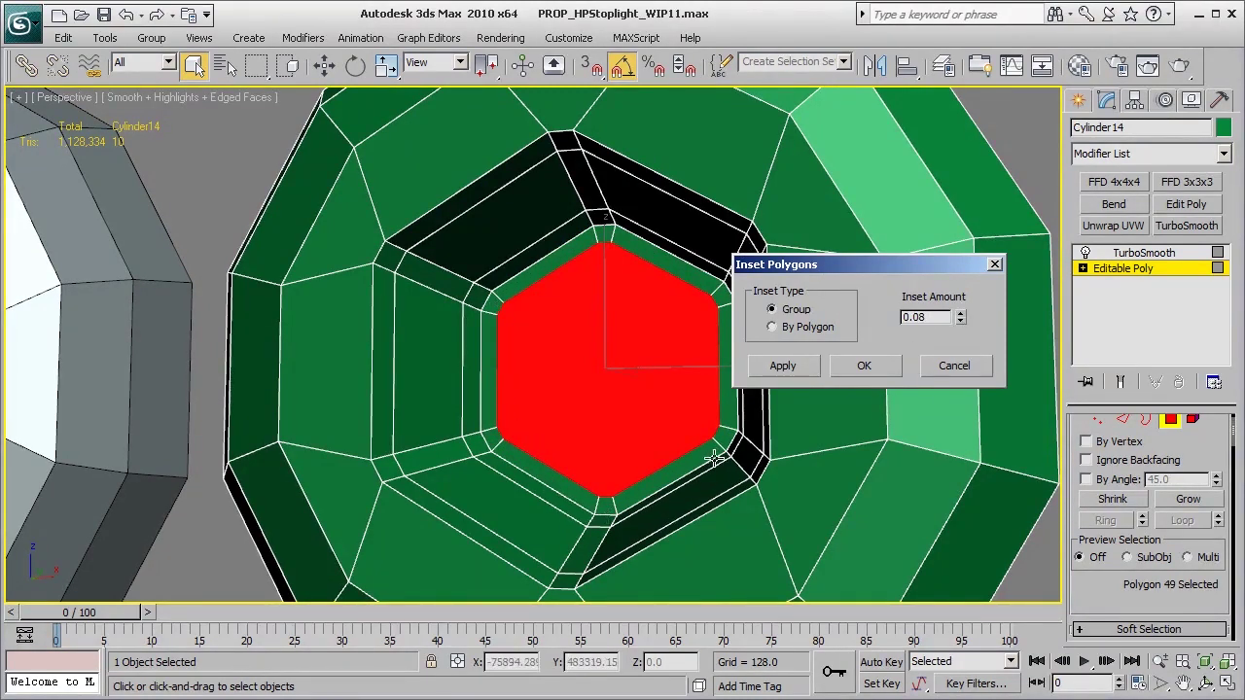
left_click(860, 367)
Step: Examine the smoothed green bolt head beside the grey one with the edge display off
left_click(1130, 267)
left_click(1144, 253)
key("F4")
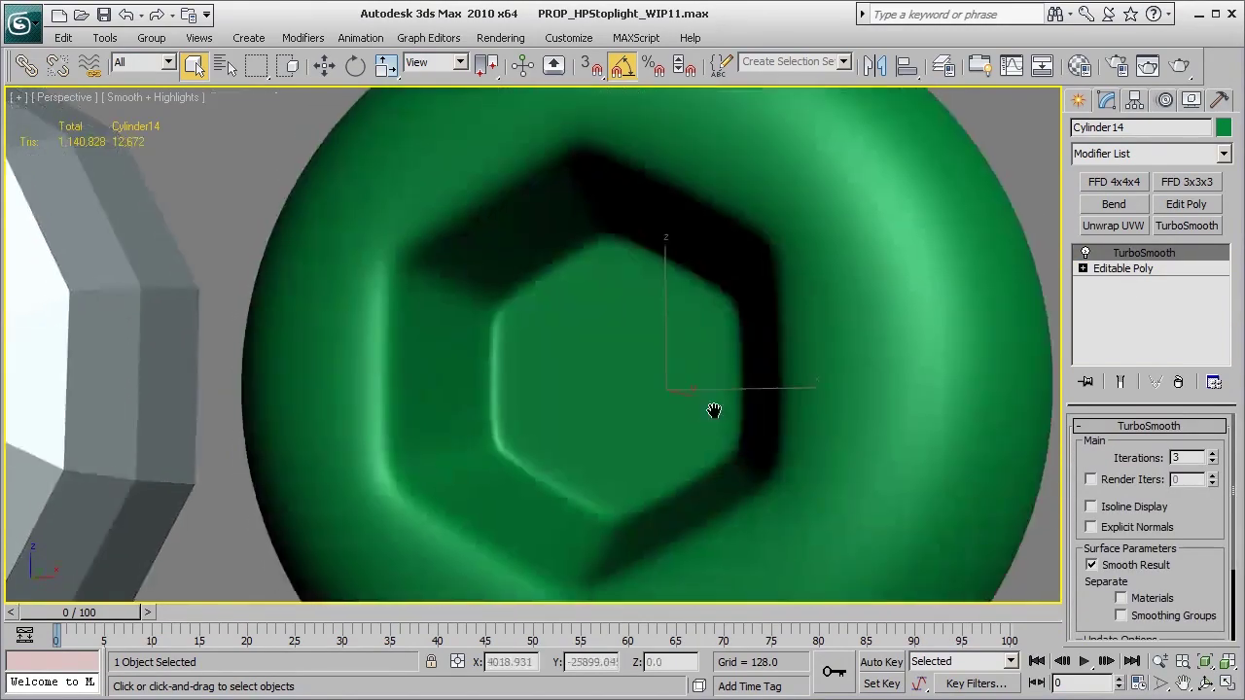
scroll(714, 411, "down", 5)
middle_click_drag(492, 422, 385, 301, "alt")
Step: Apply TurboSmooth with 3 iterations and isoline display to the grey bolt head, and hide the edge display
key("F4")
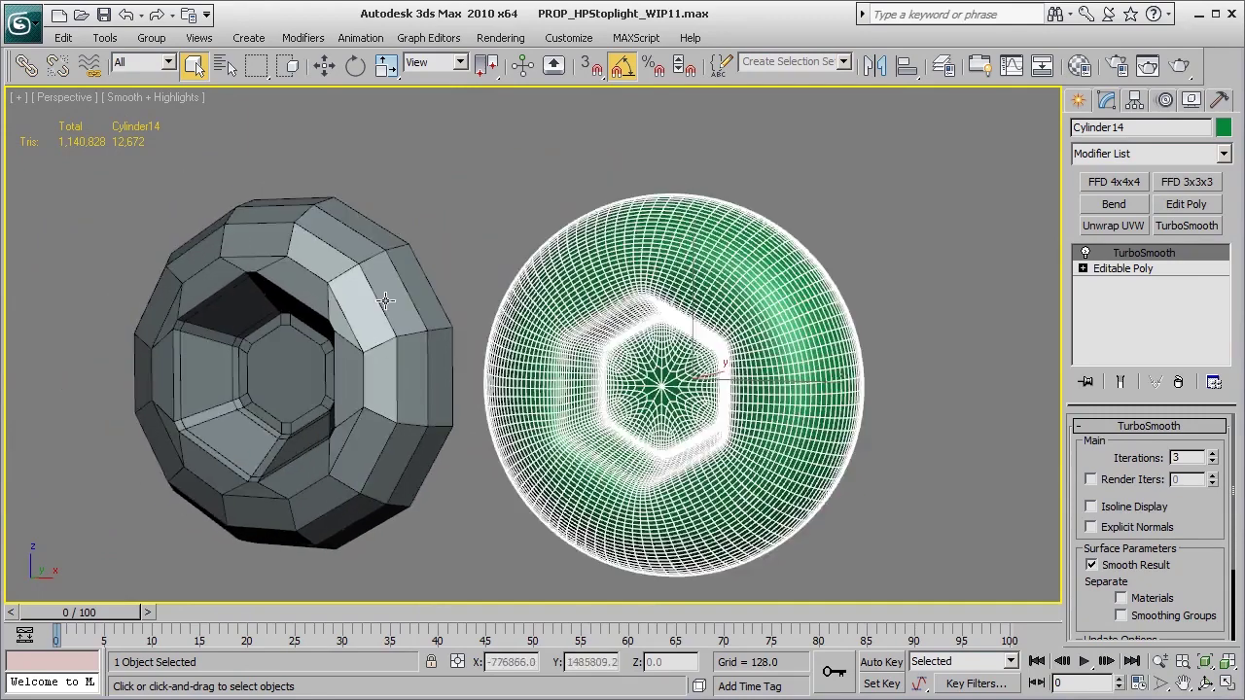
left_click_drag(303, 274, 299, 277)
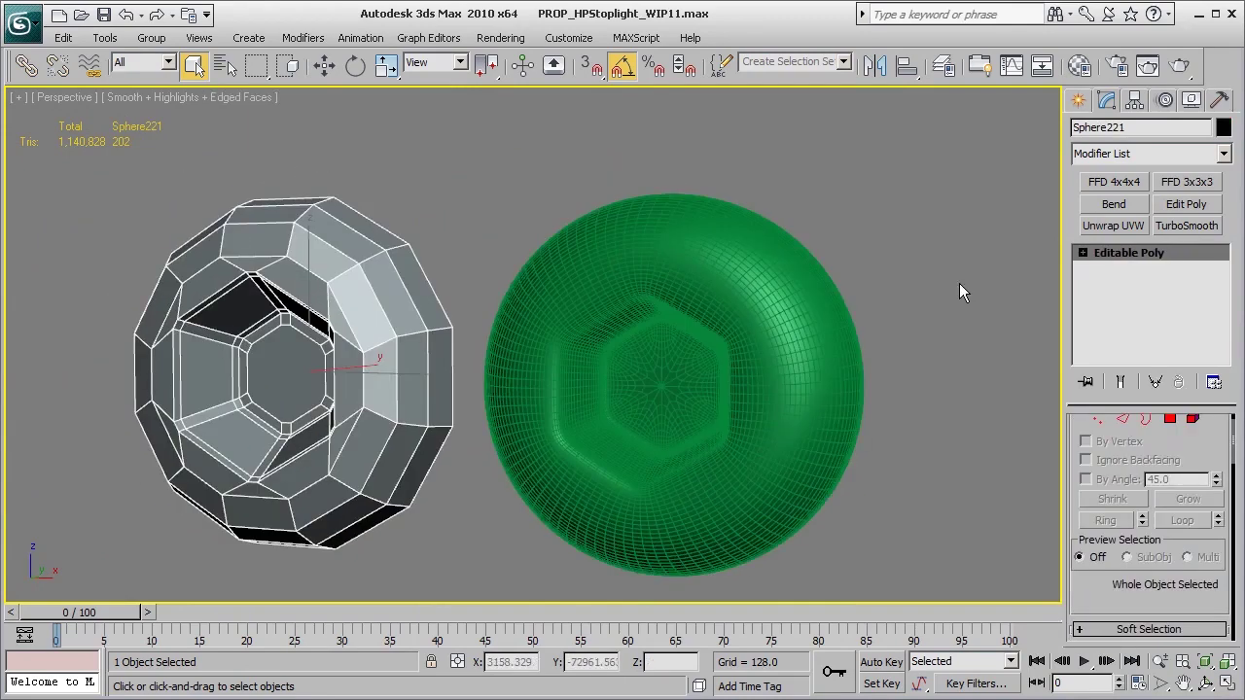
left_click(1185, 226)
left_click(1212, 454)
left_click(1211, 454)
left_click(1131, 507)
middle_click_drag(643, 426, 667, 447)
key("F4")
key("F4")
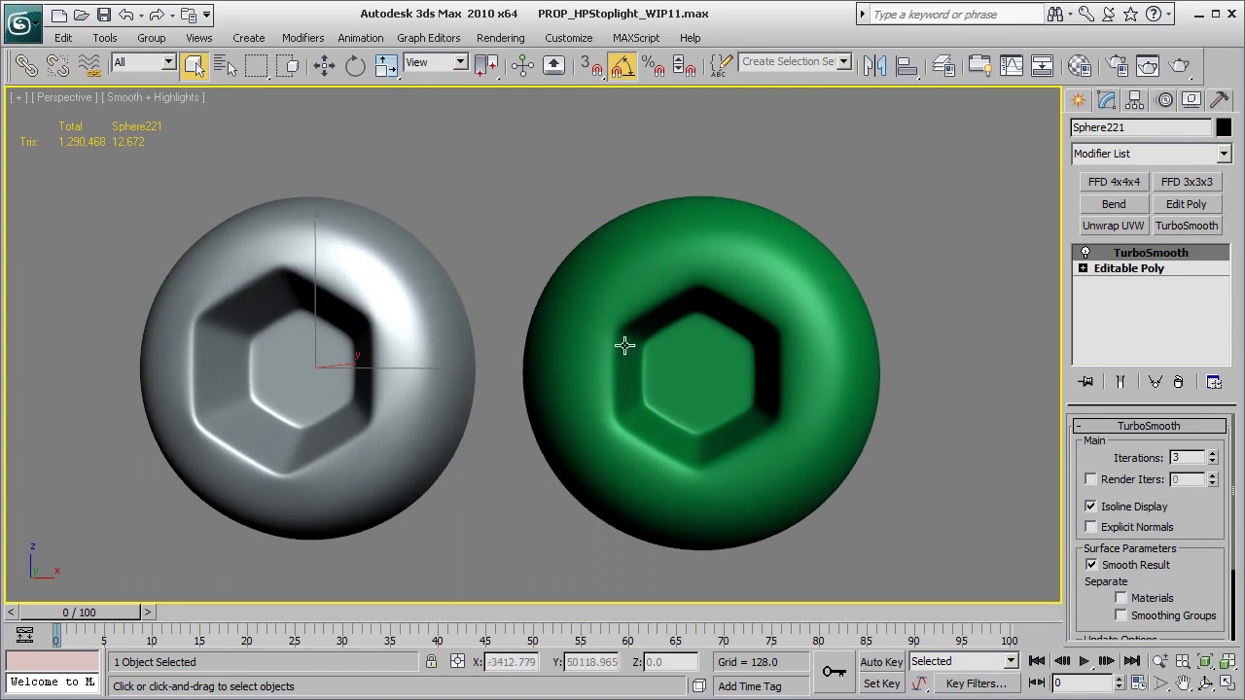
Step: Switch the selection from the grey bolt head to the green one
left_click(1156, 274)
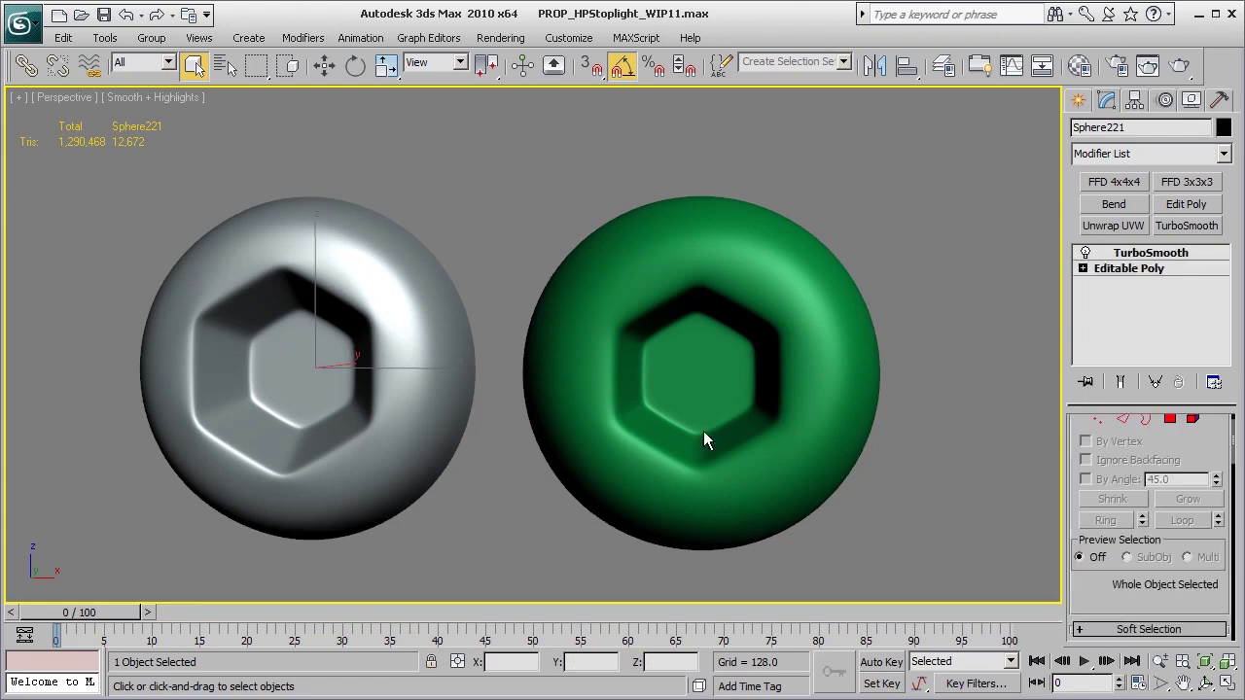
left_click_drag(891, 215, 783, 291)
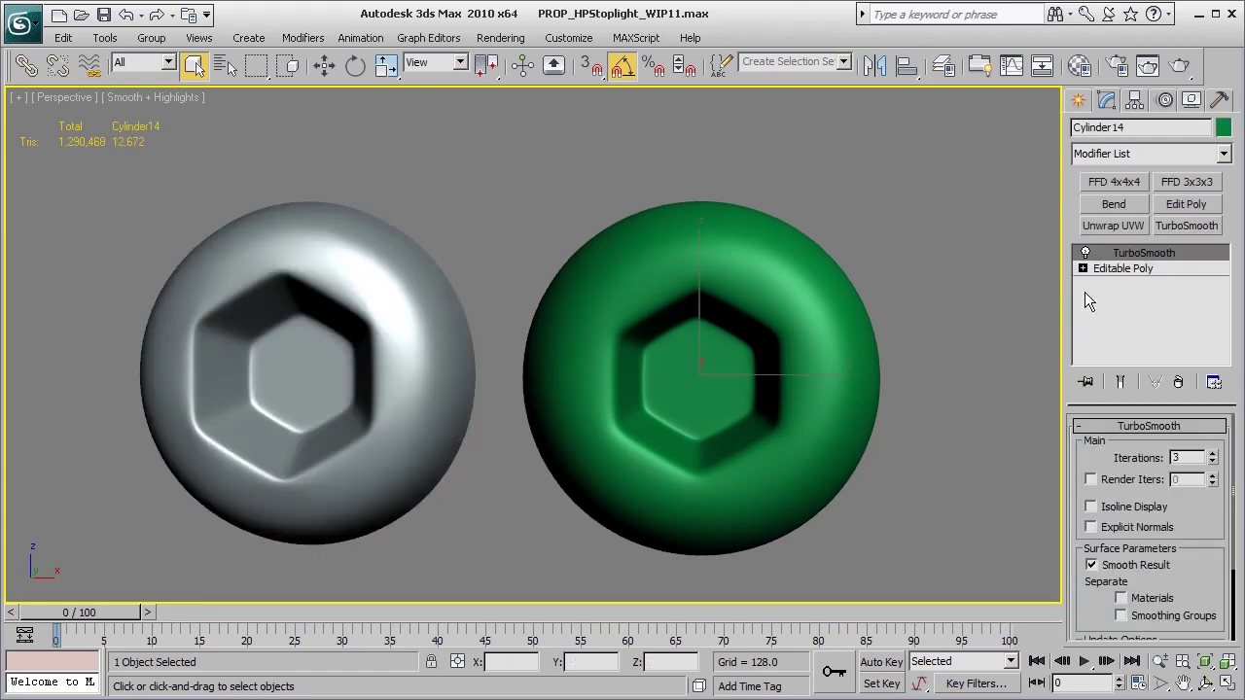
Step: Examine the green bolt head's unsmoothed base mesh with the edge display on, and reselect its TurboSmooth modifier
left_click(1119, 270)
key("F4")
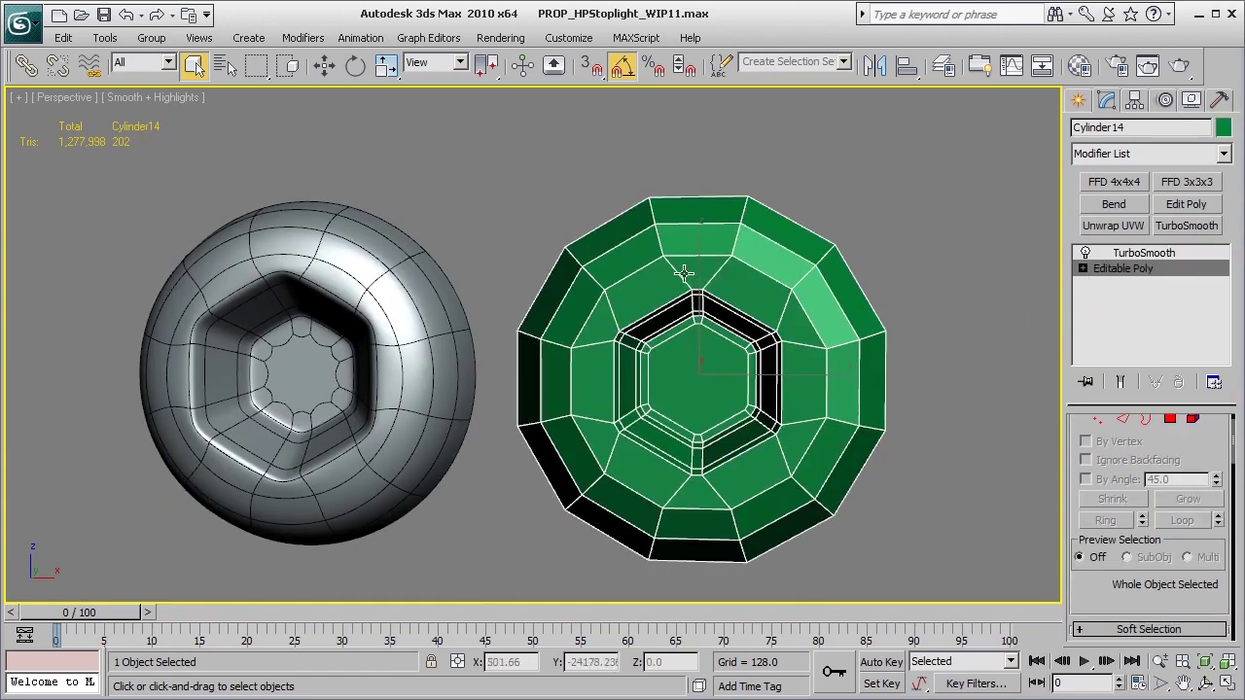
left_click(1143, 254)
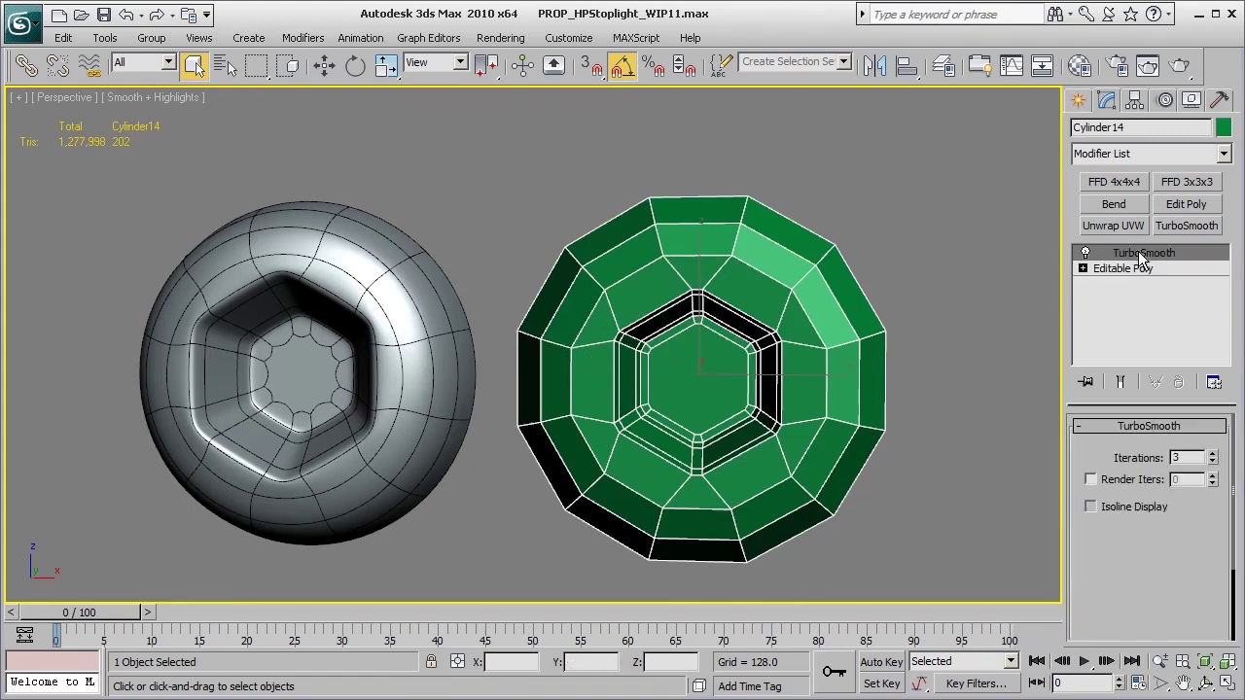
Step: Delete the green bolt head, and unhide the rest of the stoplight model with the edge display off
middle_click_drag(764, 438, 780, 418)
key("Delete")
key("F4")
key("z")
right_click(791, 328)
left_click(823, 240)
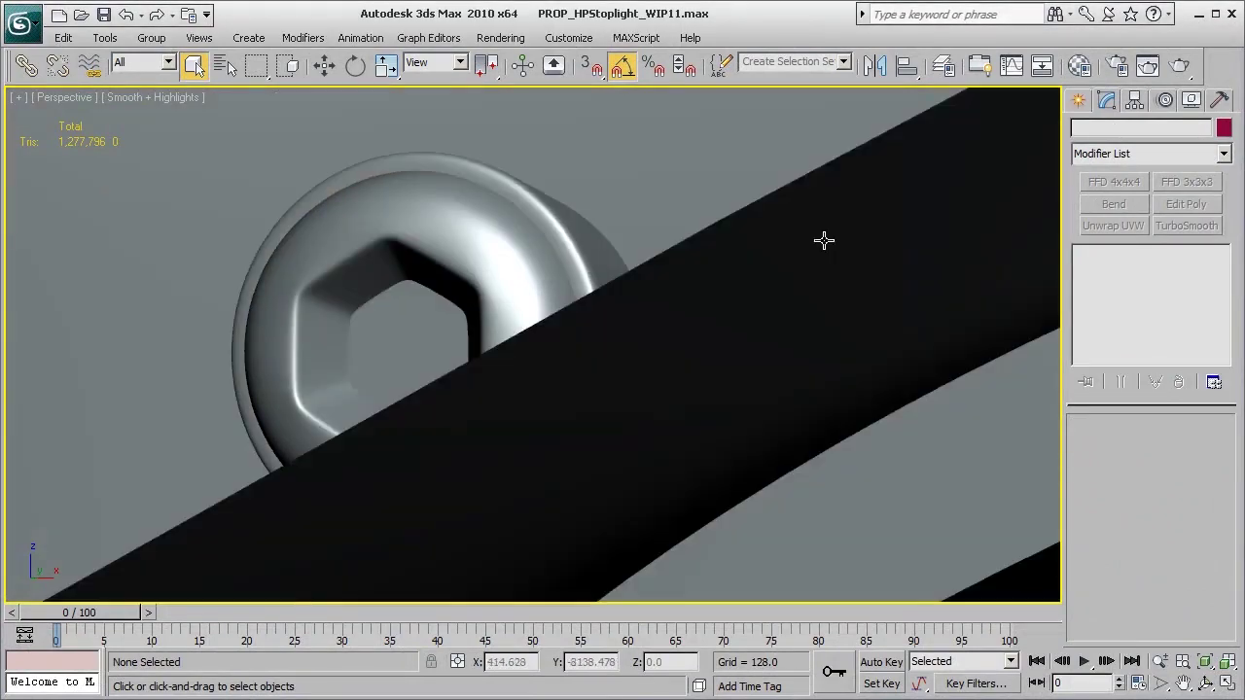
Step: Create a camera from a perspective view of the stoplight's pole and three-lamp signal head, and return to the perspective view
scroll(612, 431, "up", 5)
scroll(615, 430, "down", 5)
middle_click_drag(614, 447, 731, 426, "alt")
scroll(712, 467, "down", 2)
scroll(717, 490, "down", 2)
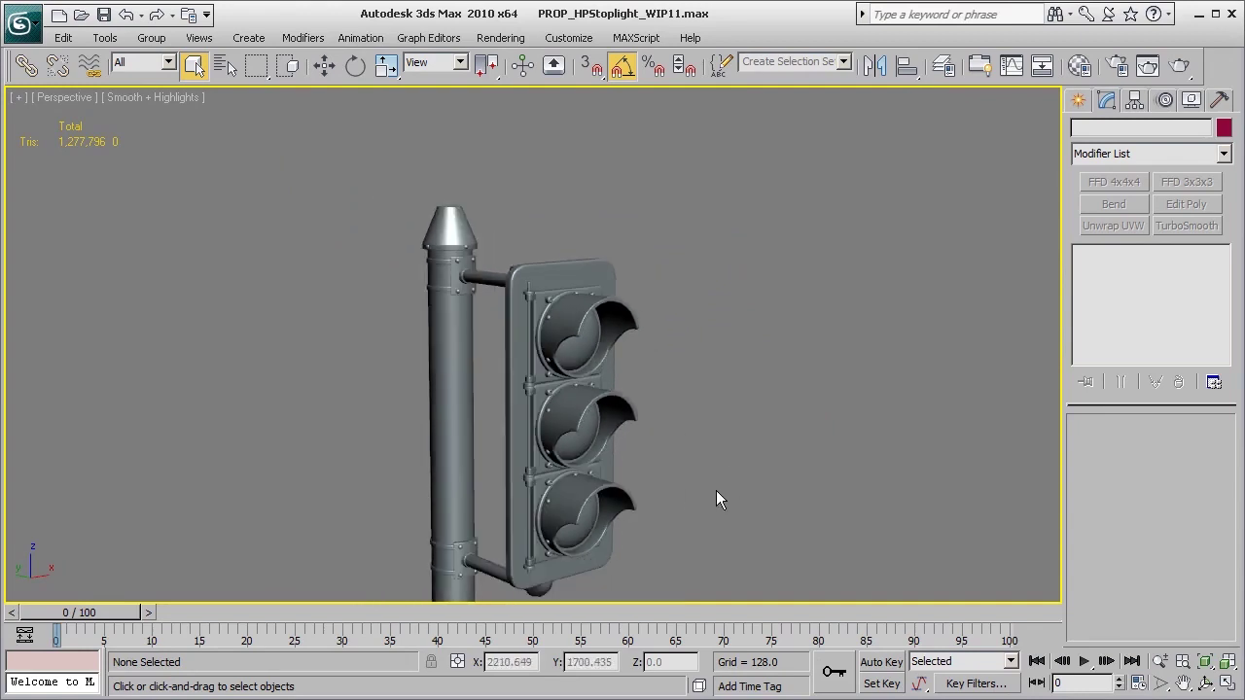
middle_click_drag(715, 490, 741, 414)
key("ctrl+c")
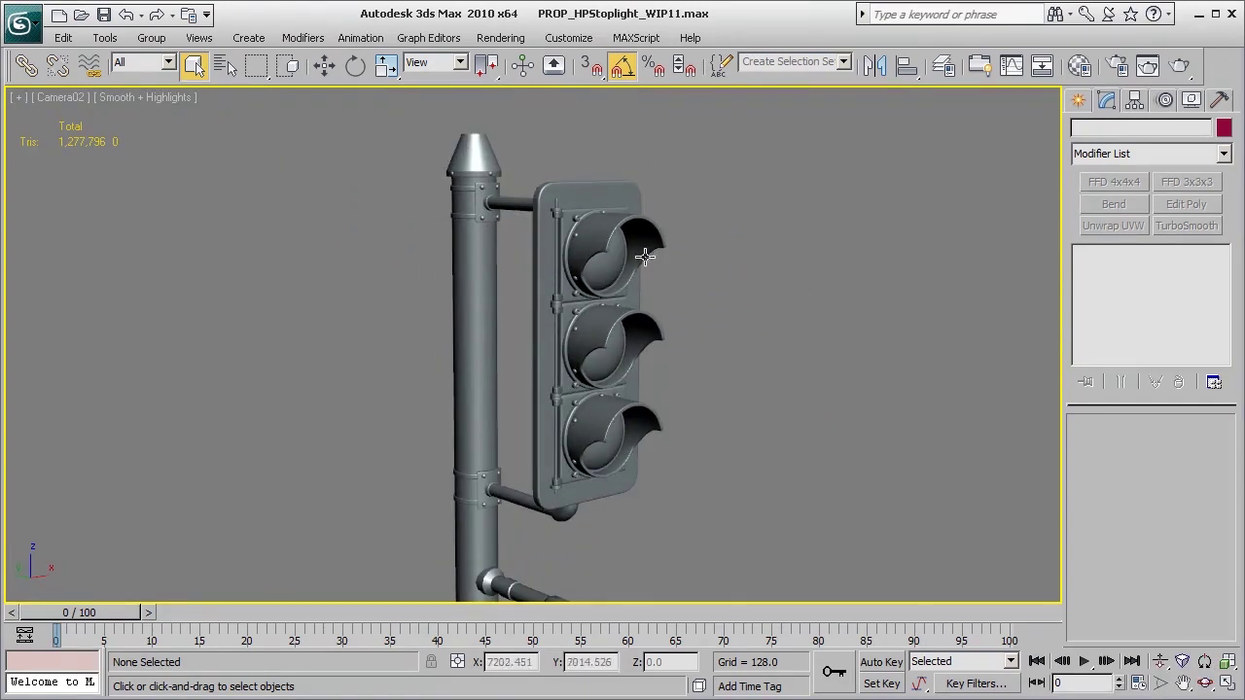
key("p")
Step: Examine the lower part of the stoplight, from the signal head's pipe bracket to the two hooded pedestrian signal boxes
scroll(712, 461, "down", 4)
middle_click_drag(710, 463, 720, 337)
scroll(689, 377, "up", 4)
middle_click_drag(614, 363, 1000, 325, "alt")
middle_click_drag(570, 312, 740, 303)
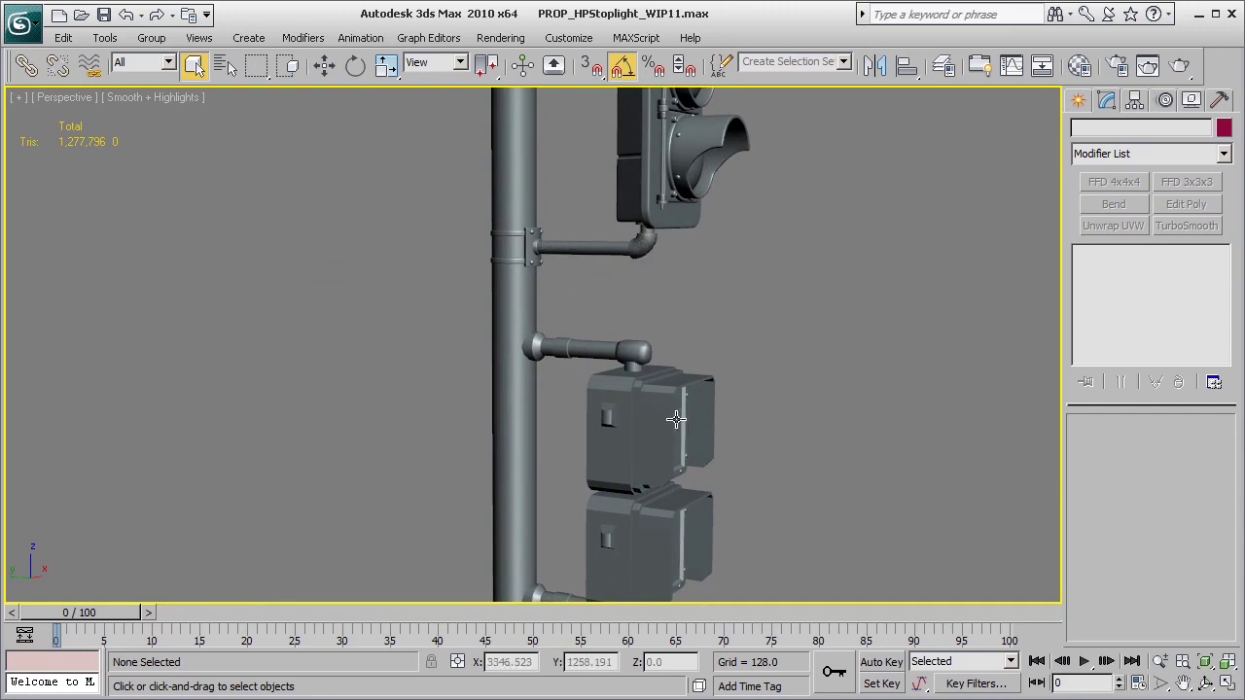
middle_click_drag(706, 419, 709, 379)
scroll(733, 425, "down", 4)
middle_click_drag(732, 425, 678, 416, "alt")
middle_click_drag(678, 416, 572, 379)
scroll(456, 367, "up", 3)
scroll(573, 378, "up", 1)
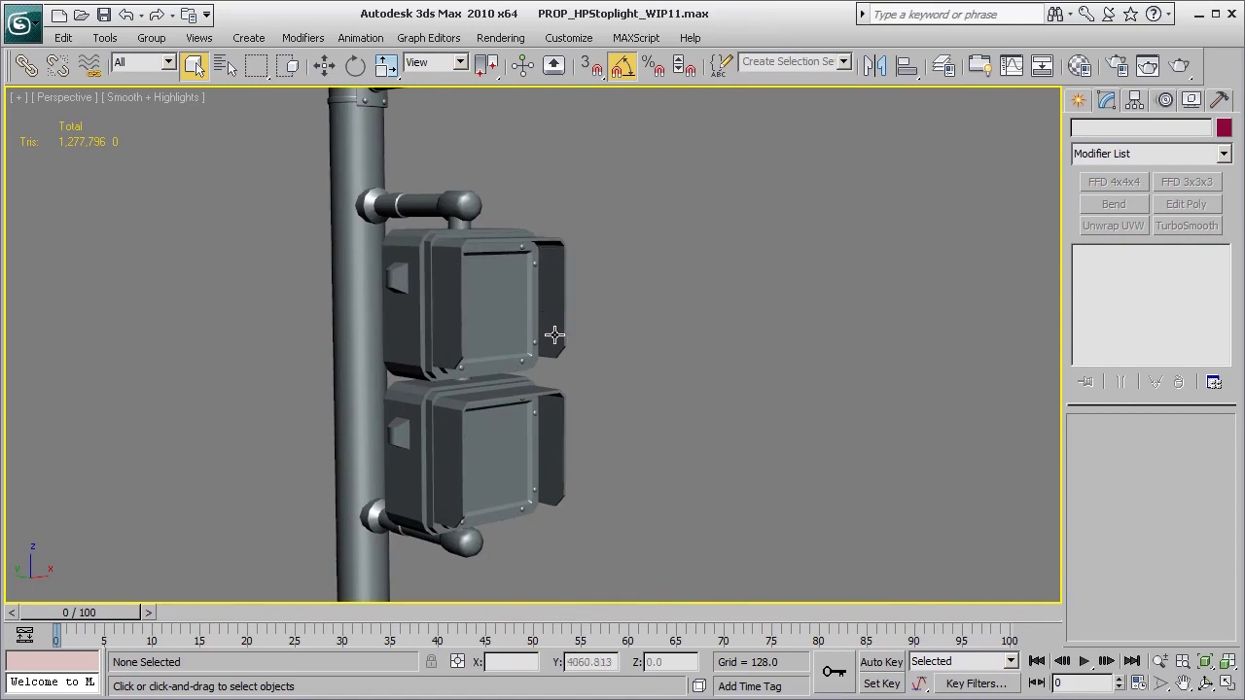
Step: Examine the stoplight's cylindrical base, its bolted mounting plate and the pole above it
scroll(442, 257, "down", 8)
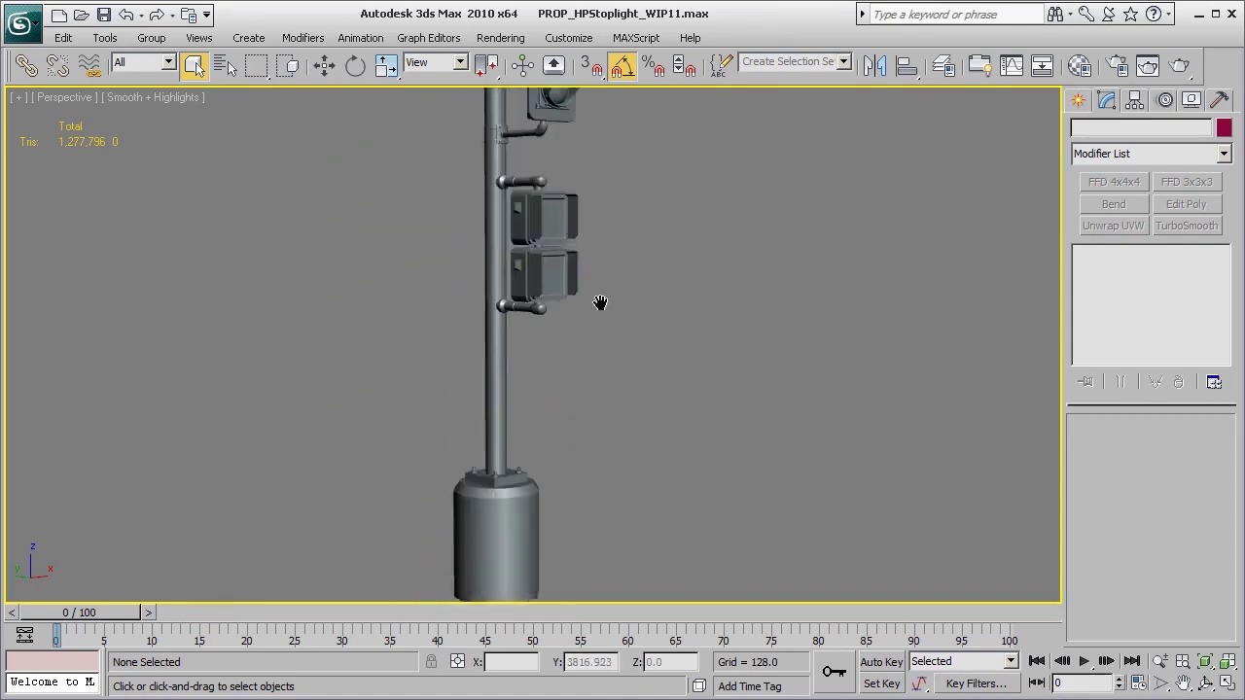
middle_click_drag(587, 371, 617, 302)
scroll(624, 325, "up", 6)
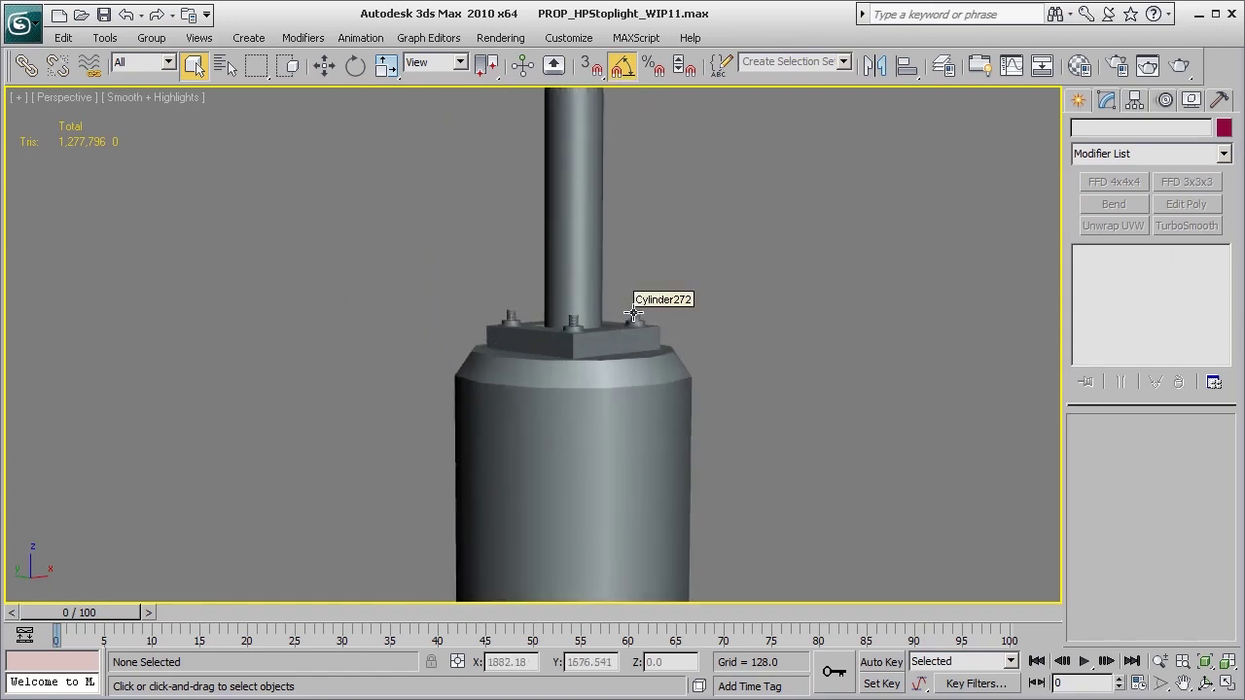
scroll(720, 409, "down", 4)
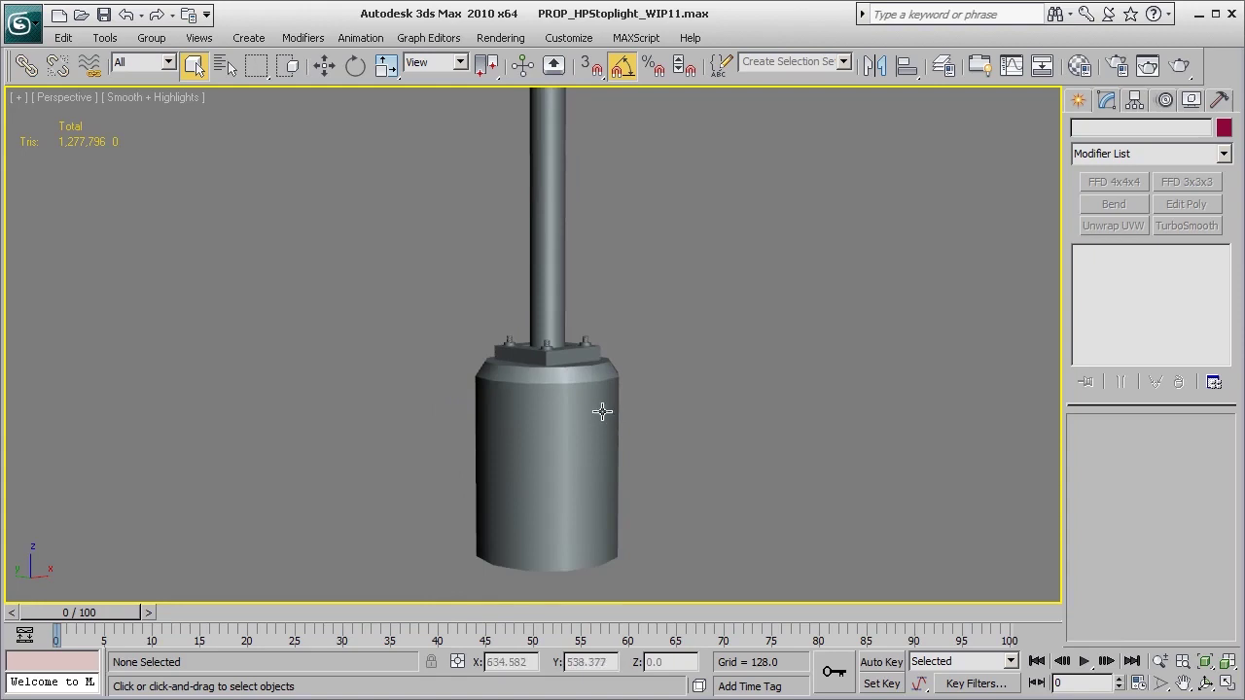
middle_click_drag(571, 401, 503, 573)
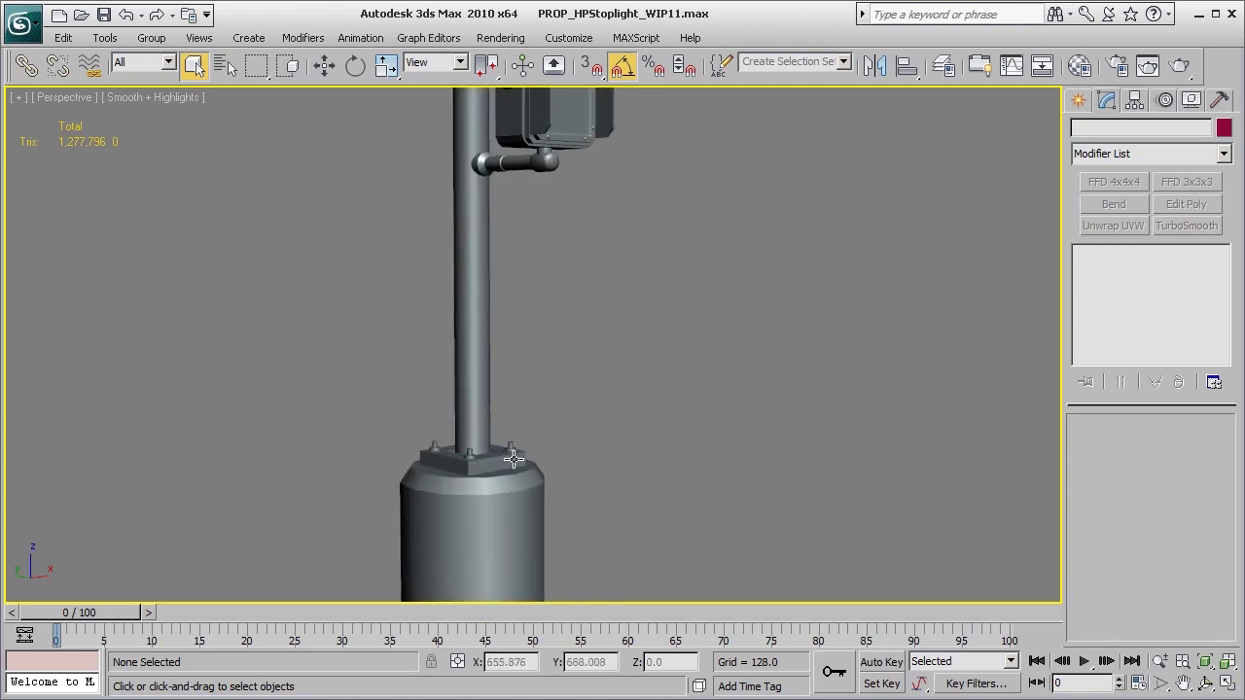
middle_click_drag(476, 492, 494, 495)
middle_click_drag(554, 352, 568, 478)
scroll(568, 478, "down", 3)
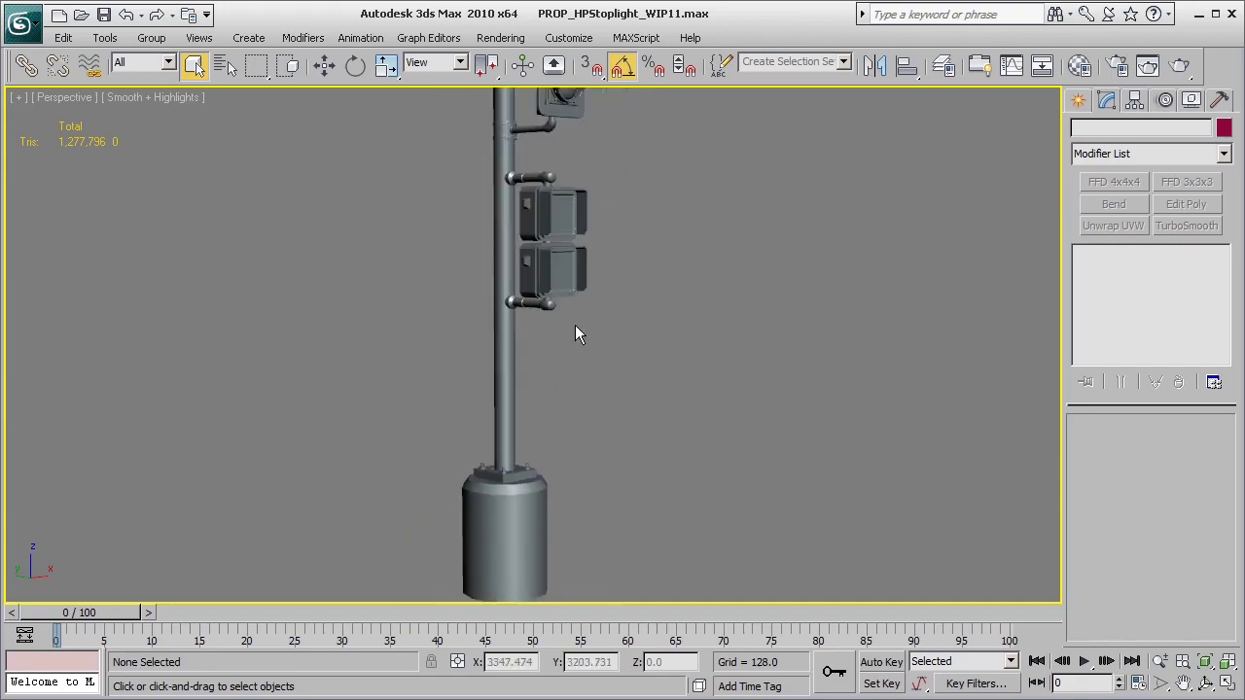